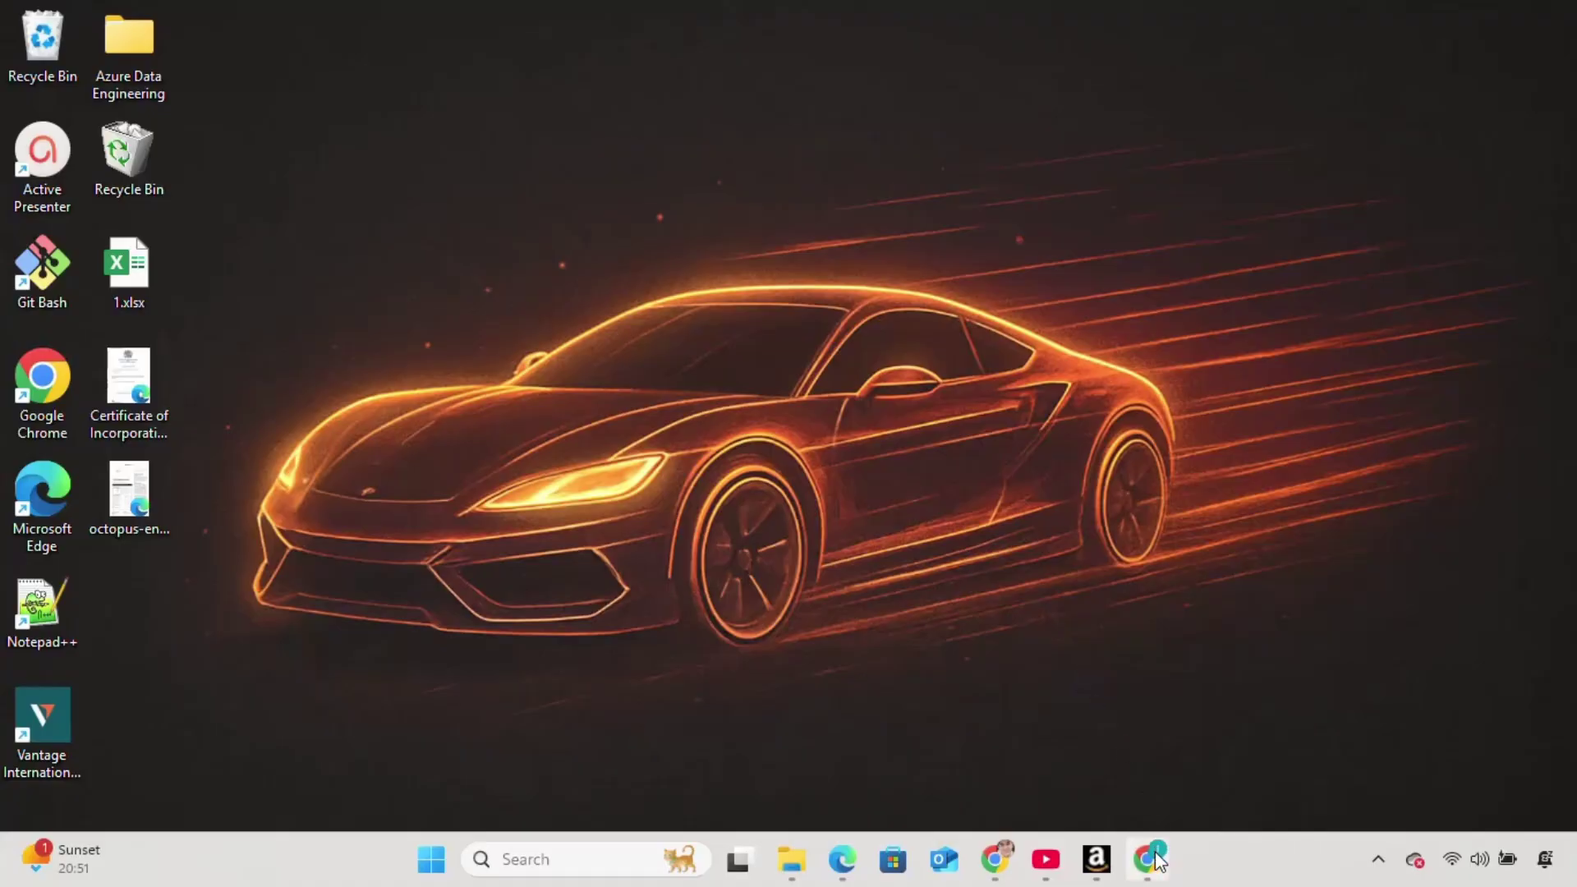
# Step: Bring the minimized Google Chrome New Tab window back from the taskbar
pyautogui.moveTo(1156, 862)
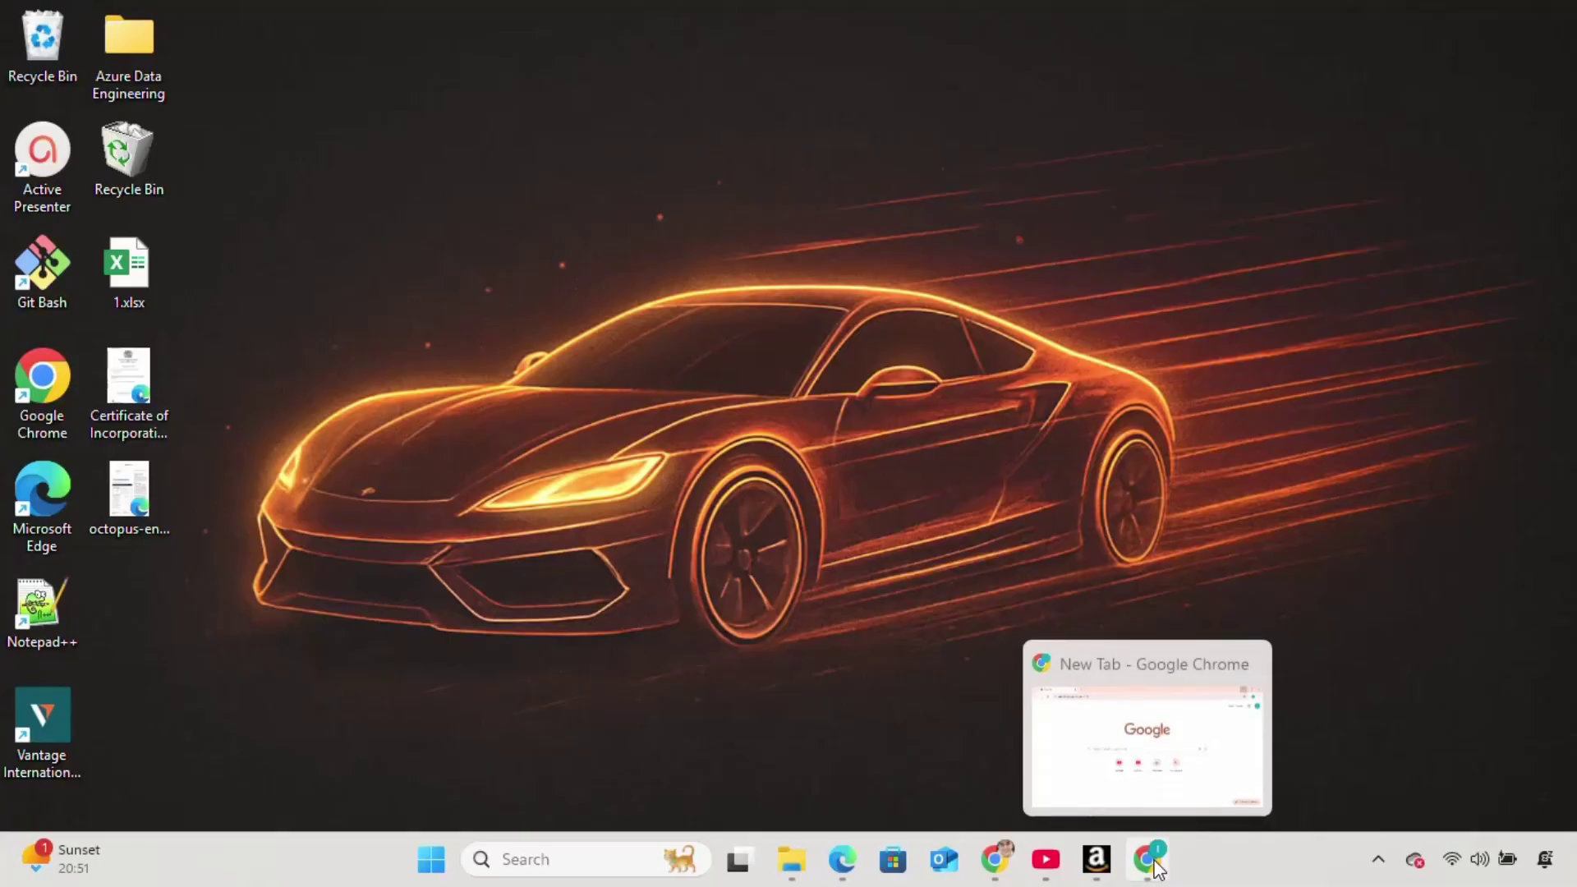
# Step: Search Google in Chrome for 'office customization tool'
pyautogui.click(1149, 861)
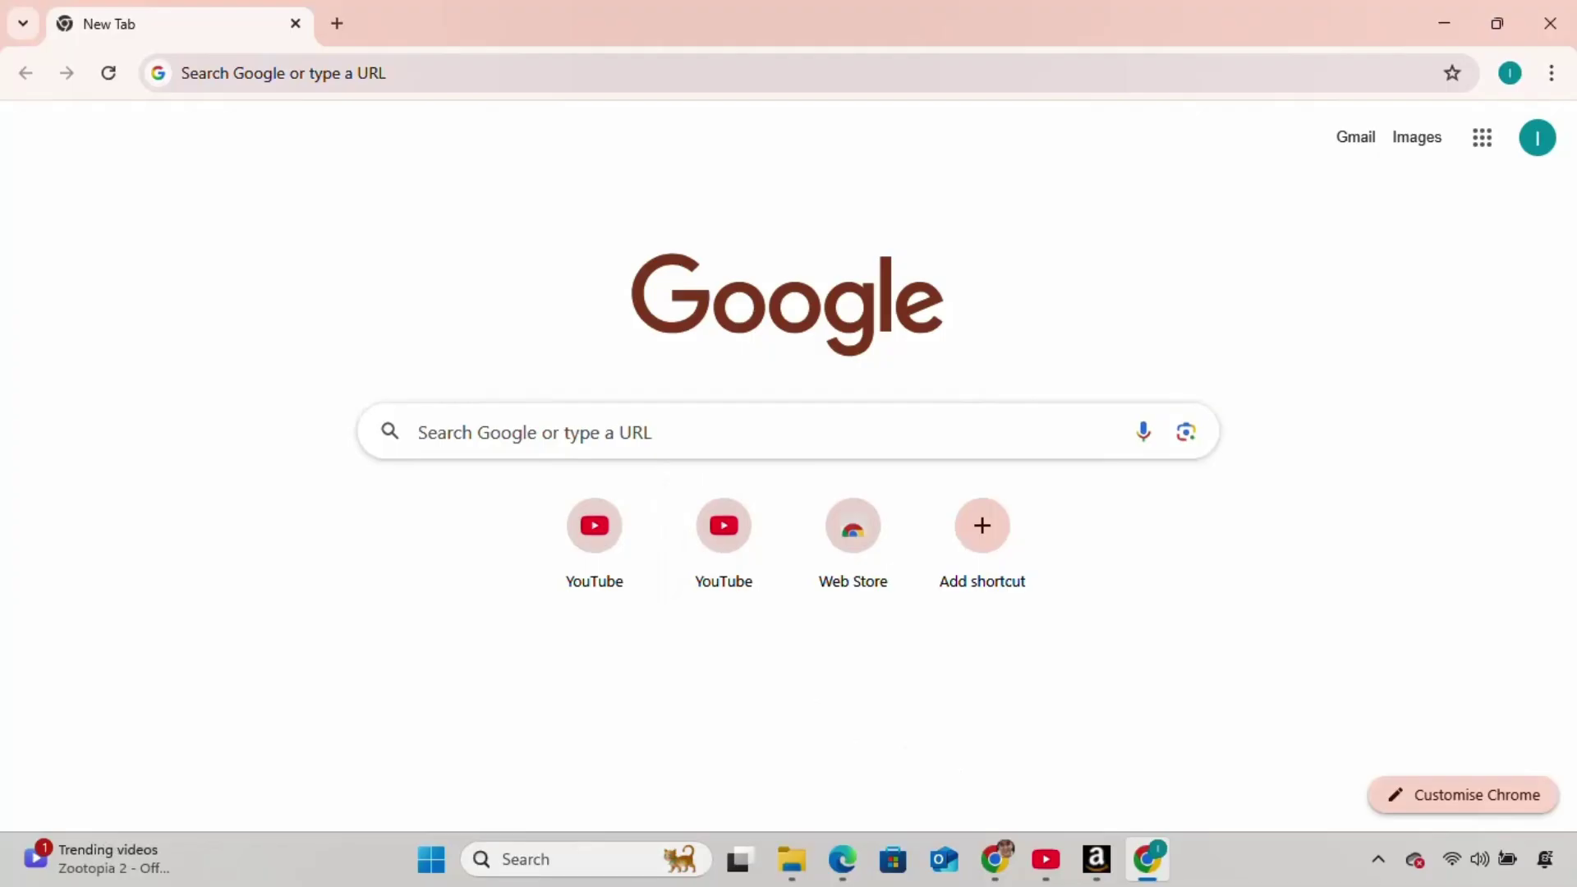
pyautogui.click(419, 431)
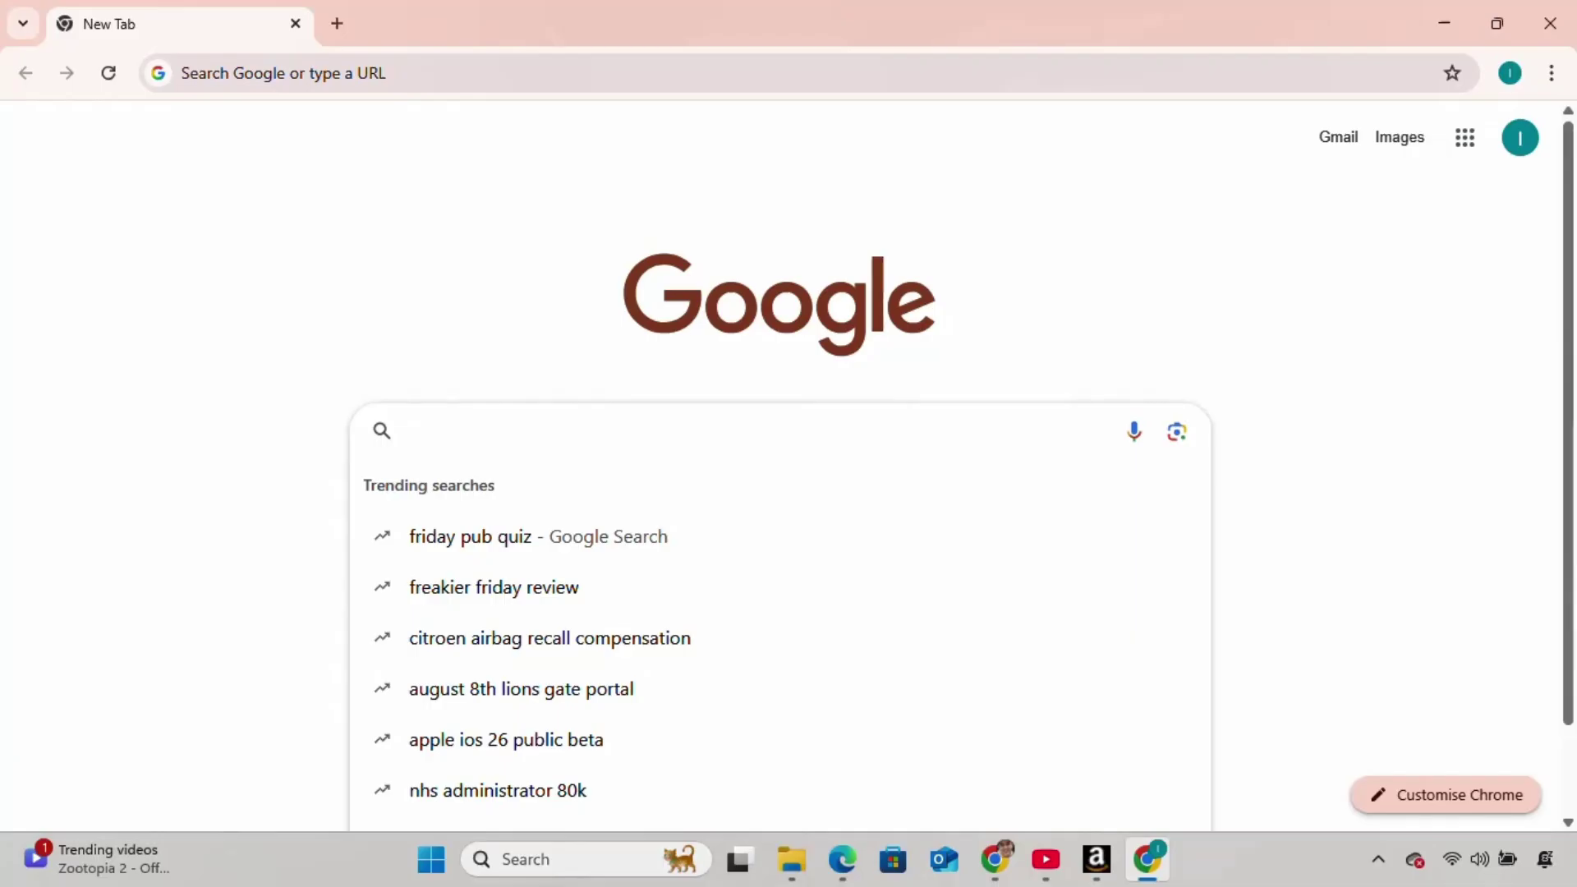
pyautogui.write('office')
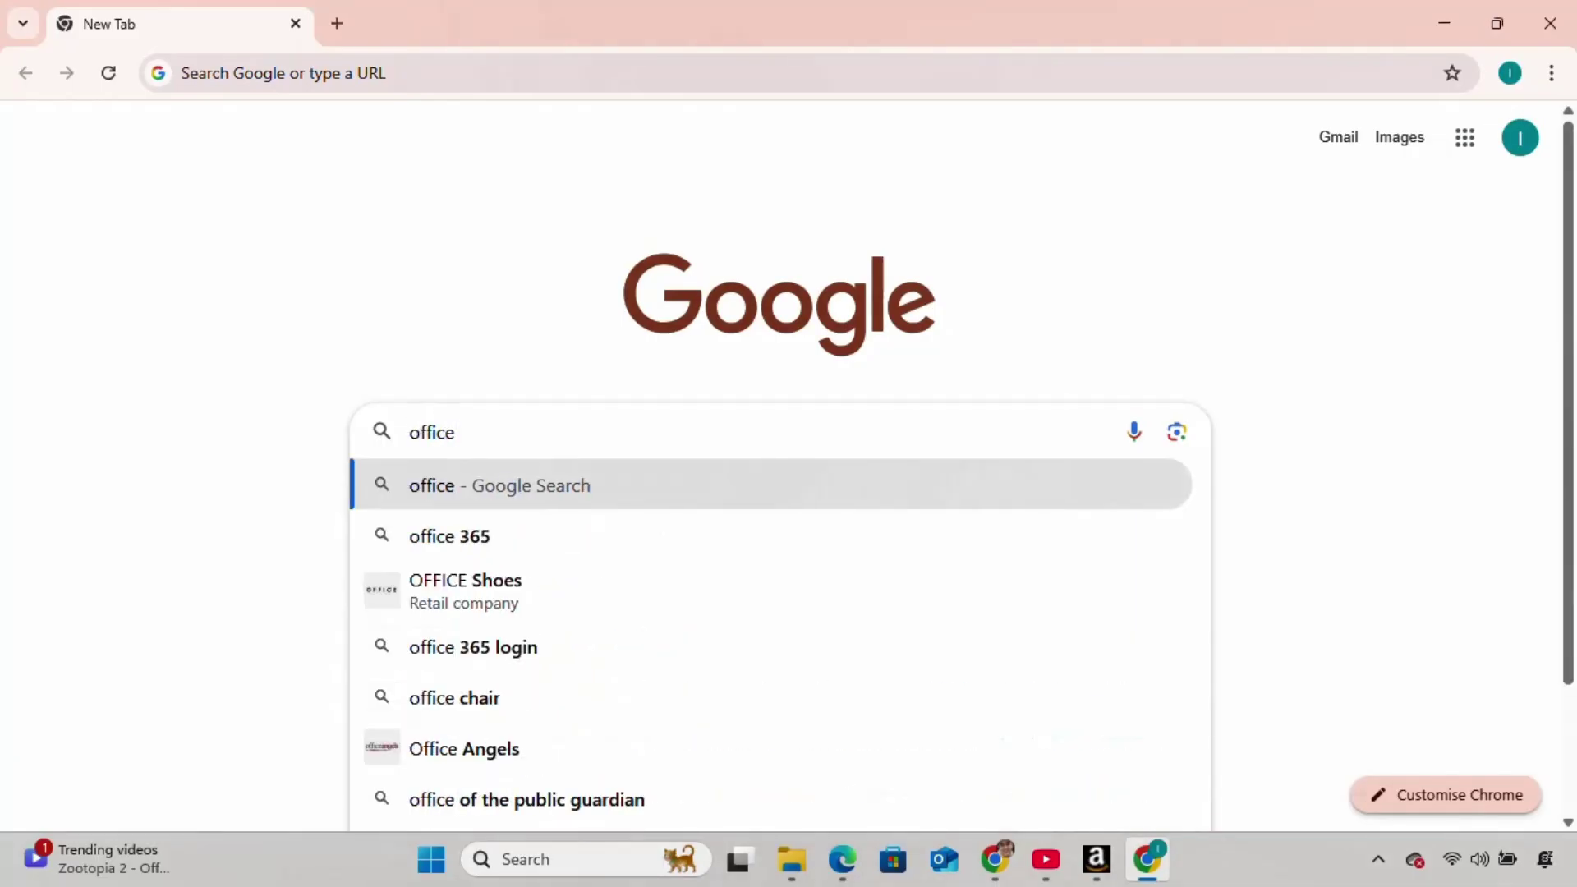
pyautogui.write(' cus')
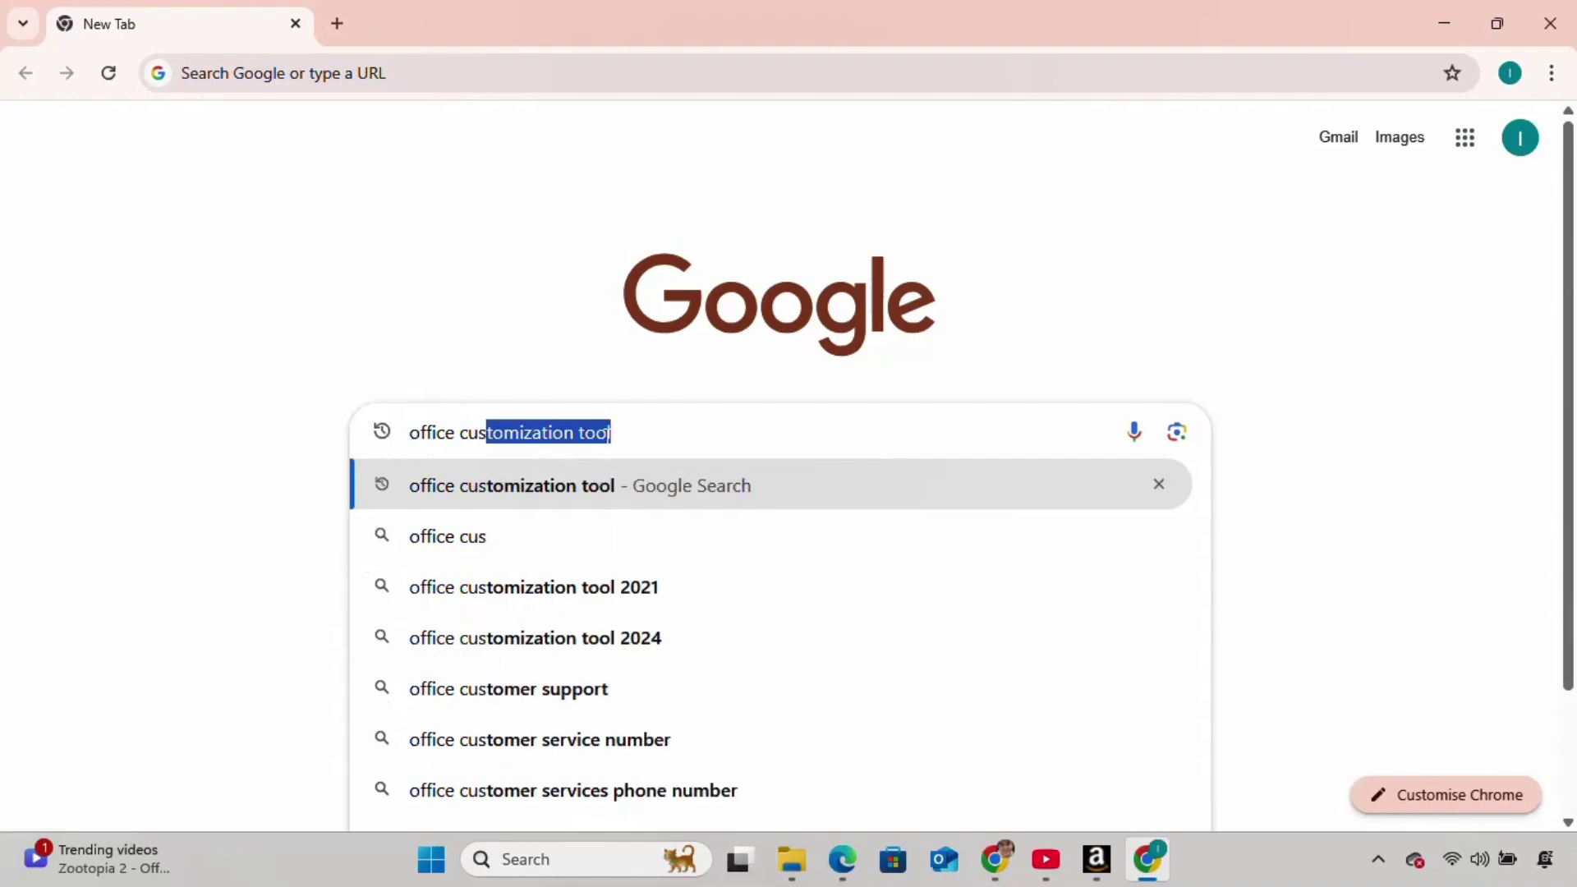
pyautogui.press('Right')
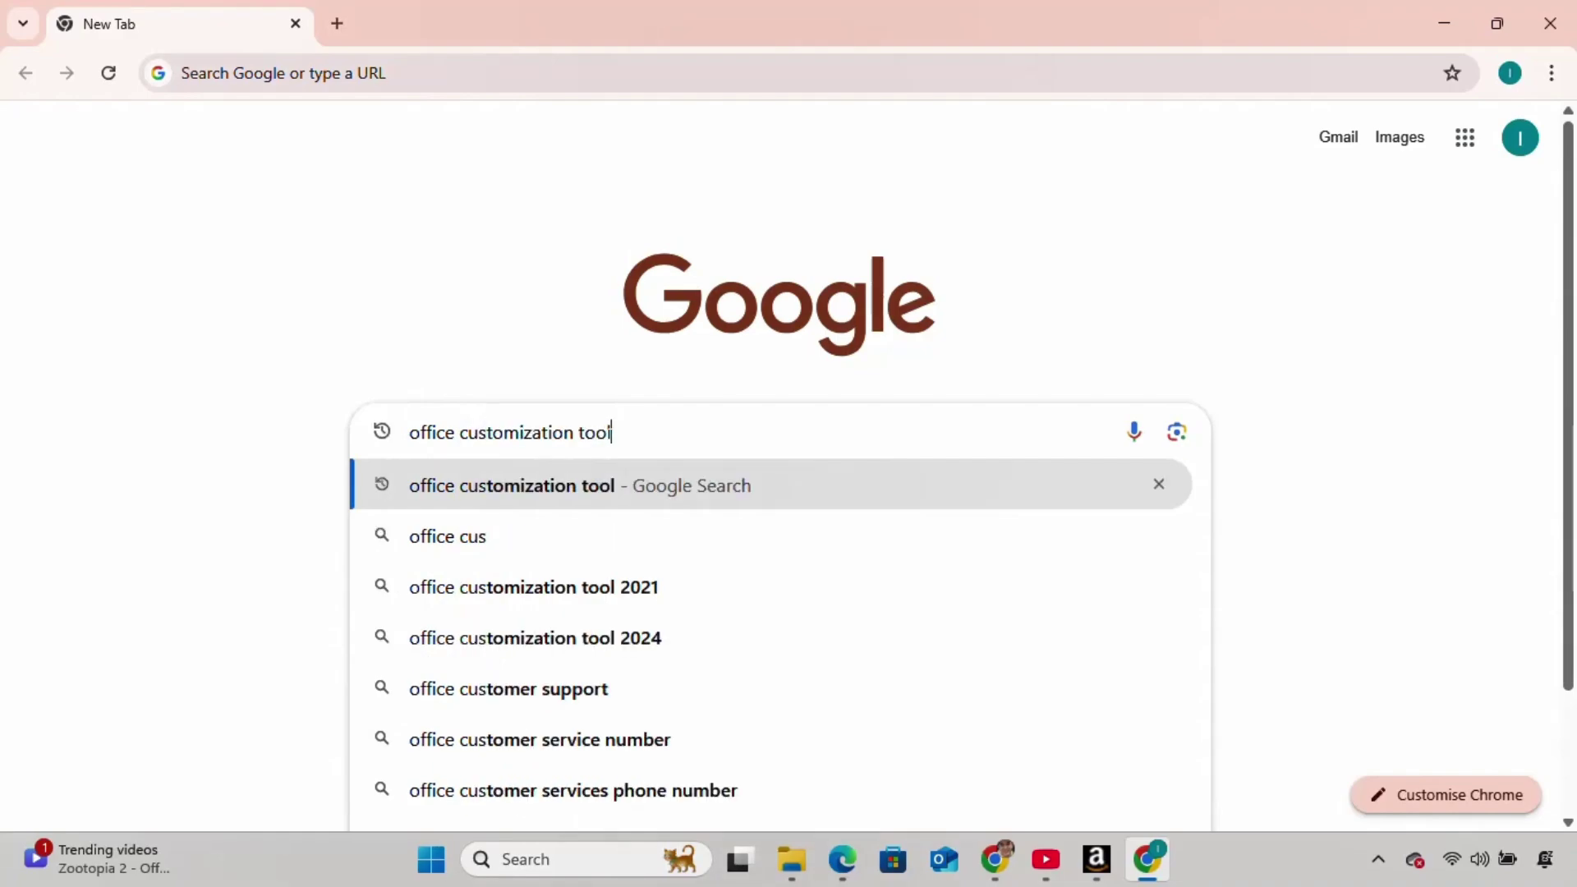
pyautogui.press('Return')
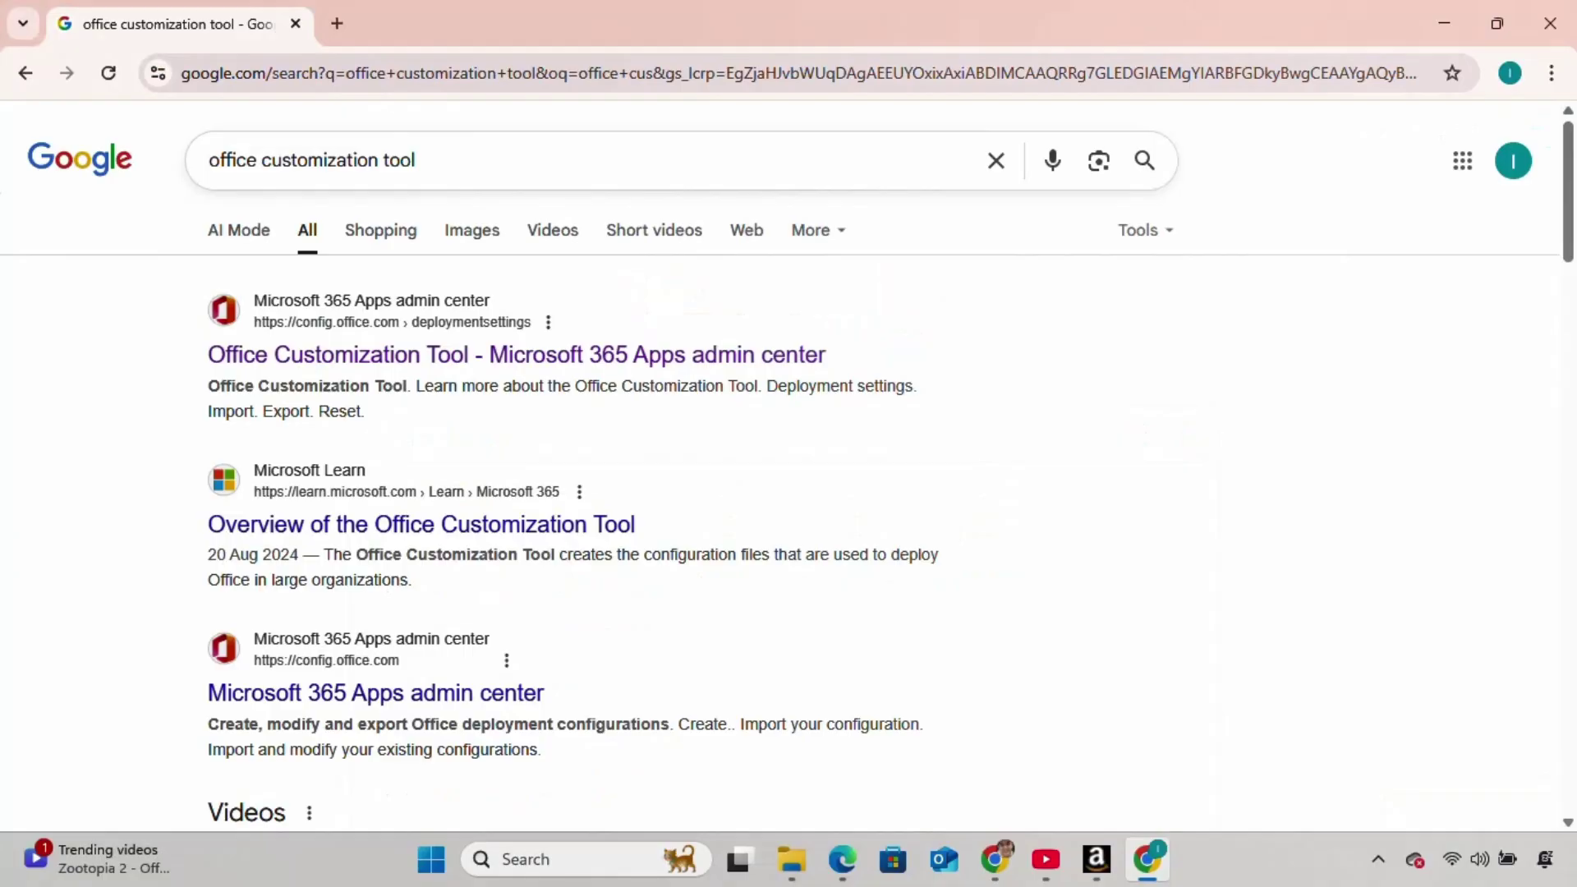
# Step: Open config.office.com and select Office LTSC Professional Plus 2024 - Volume License as the suite
pyautogui.click(362, 367)
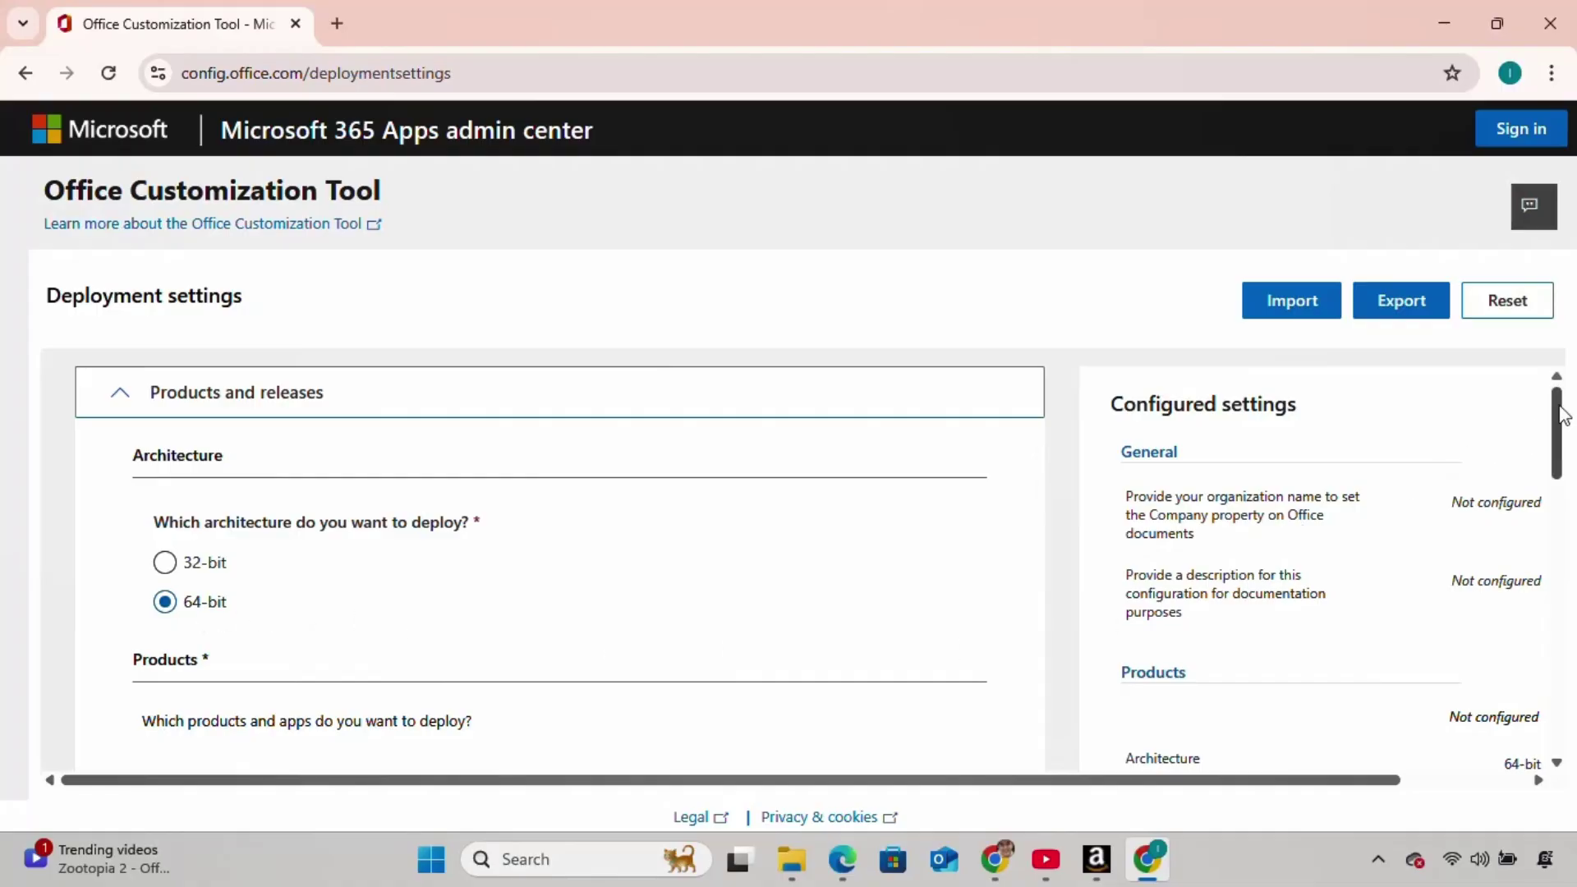
pyautogui.scroll(-3, 1560, 447)
pyautogui.scroll(-2, 1570, 462)
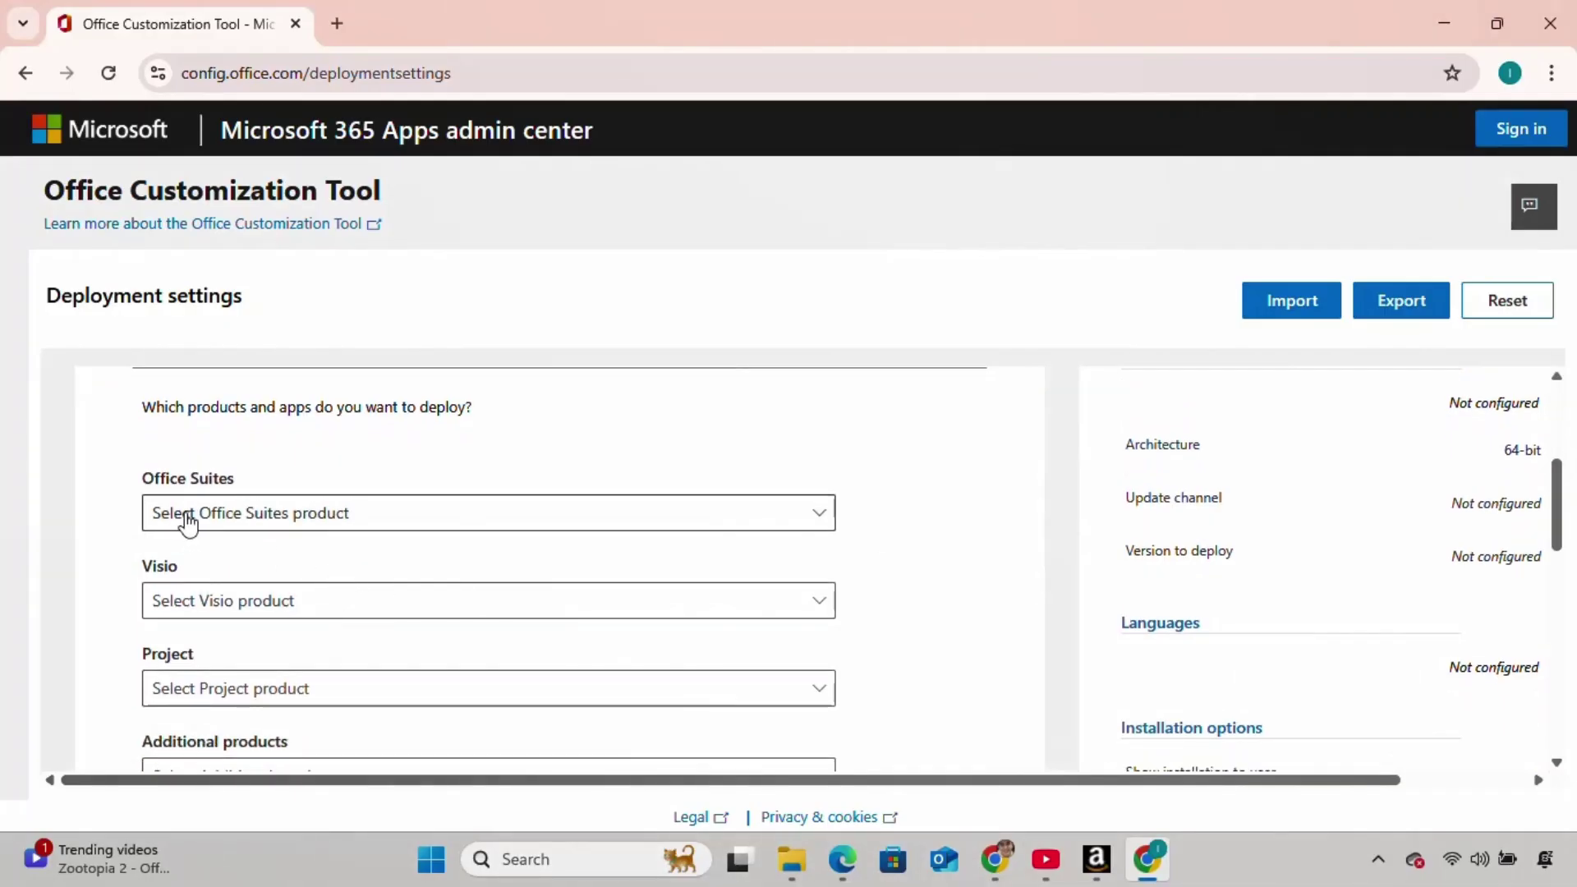
pyautogui.click(188, 522)
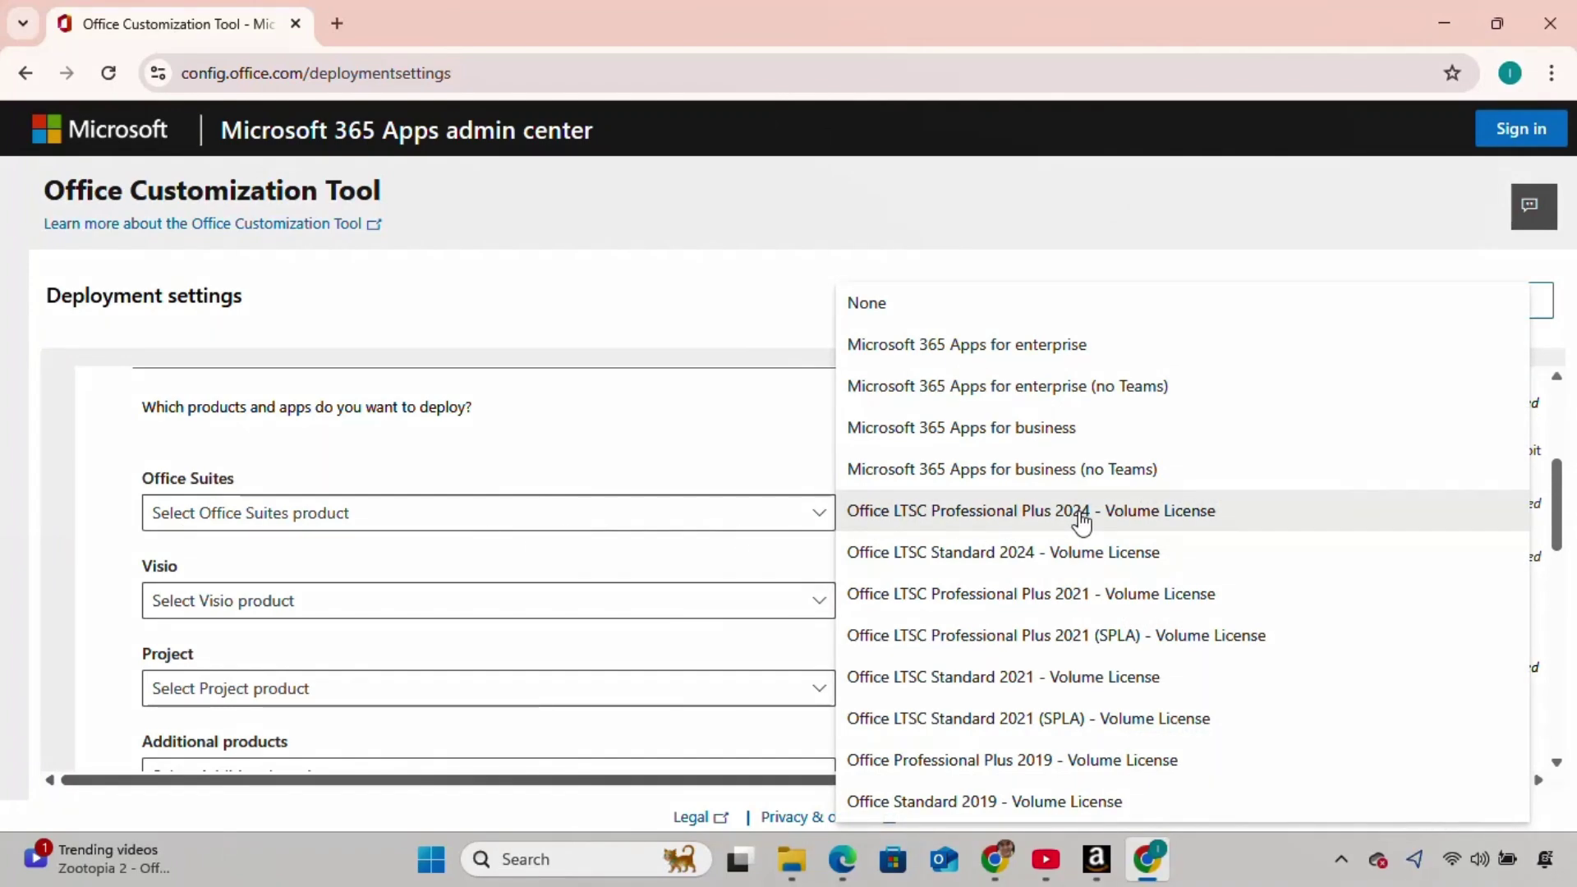
pyautogui.click(1081, 512)
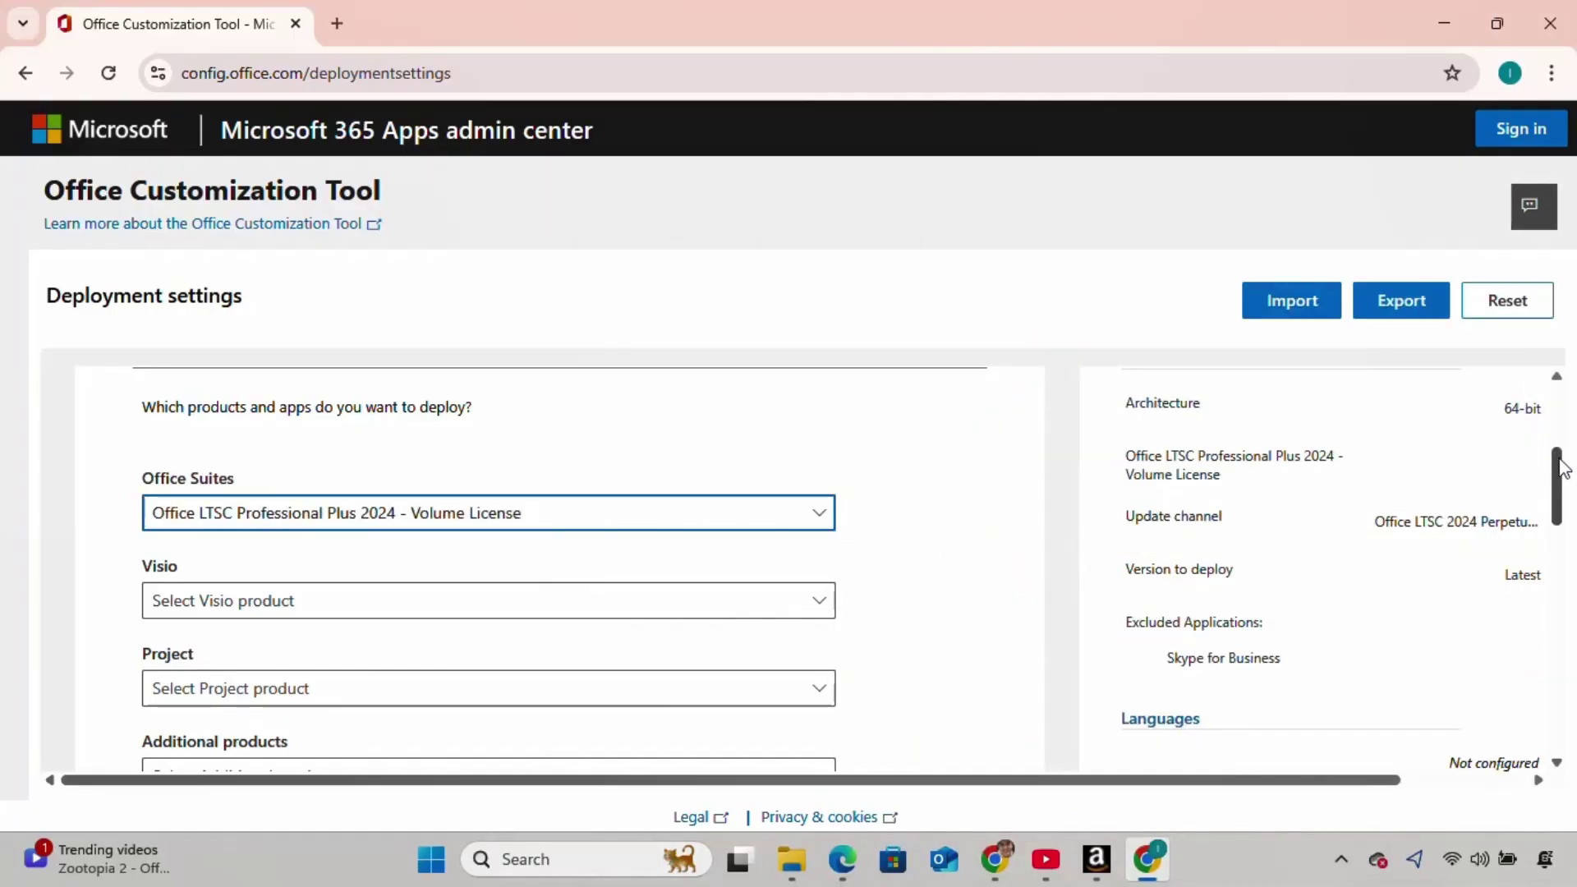
# Step: Exclude Publisher, Outlook (classic), OneDrive Desktop, Access and OneNote from the deployment
pyautogui.scroll(-4, 1573, 523)
pyautogui.moveTo(1572, 523); pyautogui.dragTo(1572, 616)
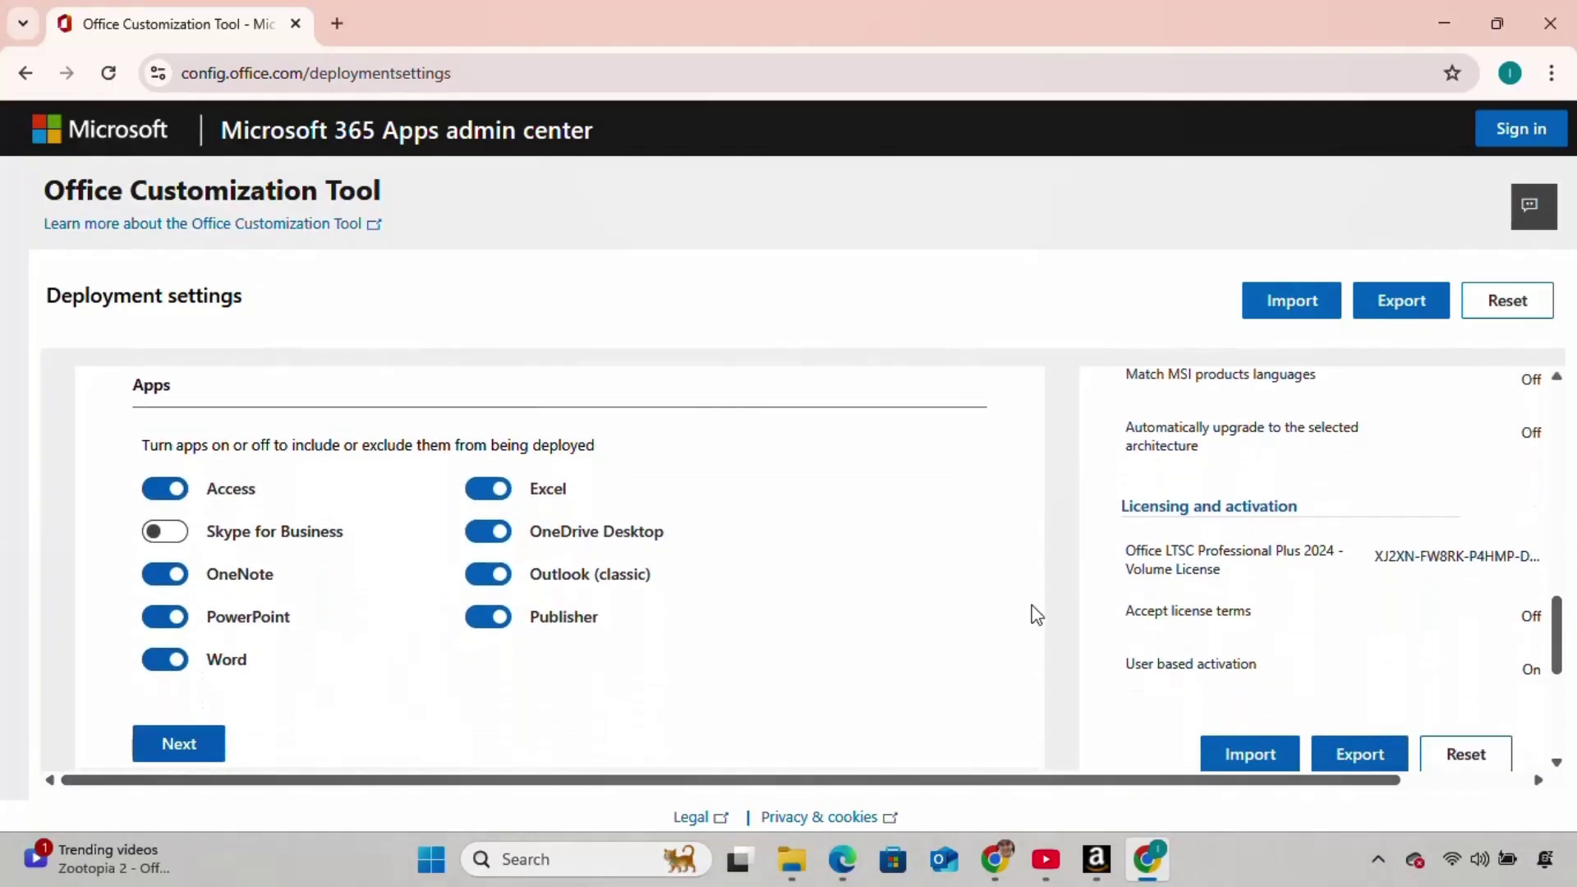
pyautogui.click(488, 618)
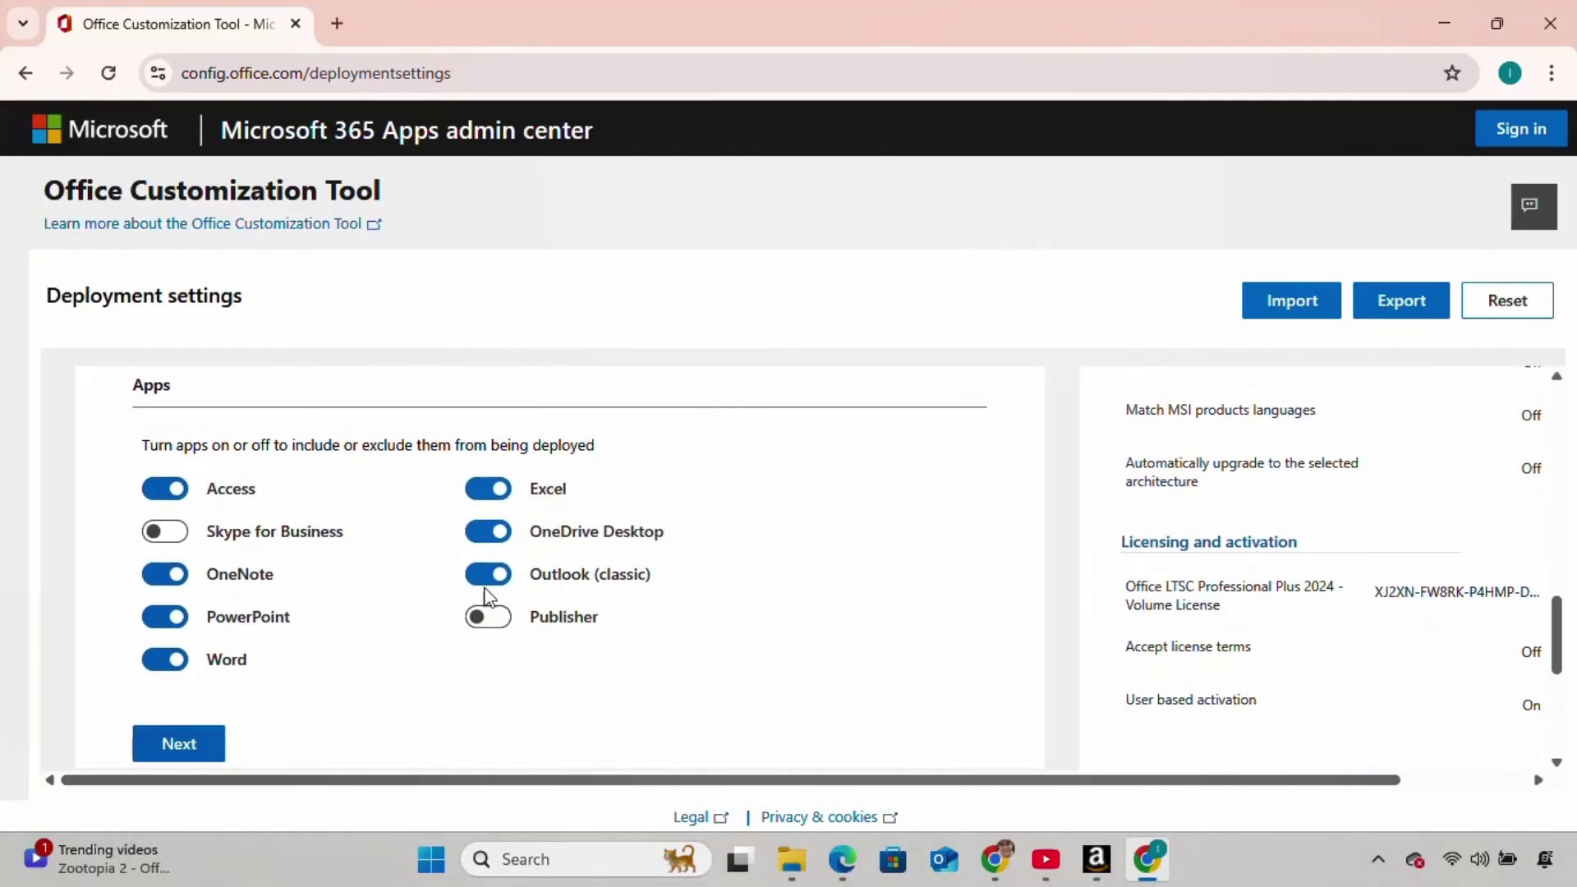
pyautogui.click(488, 577)
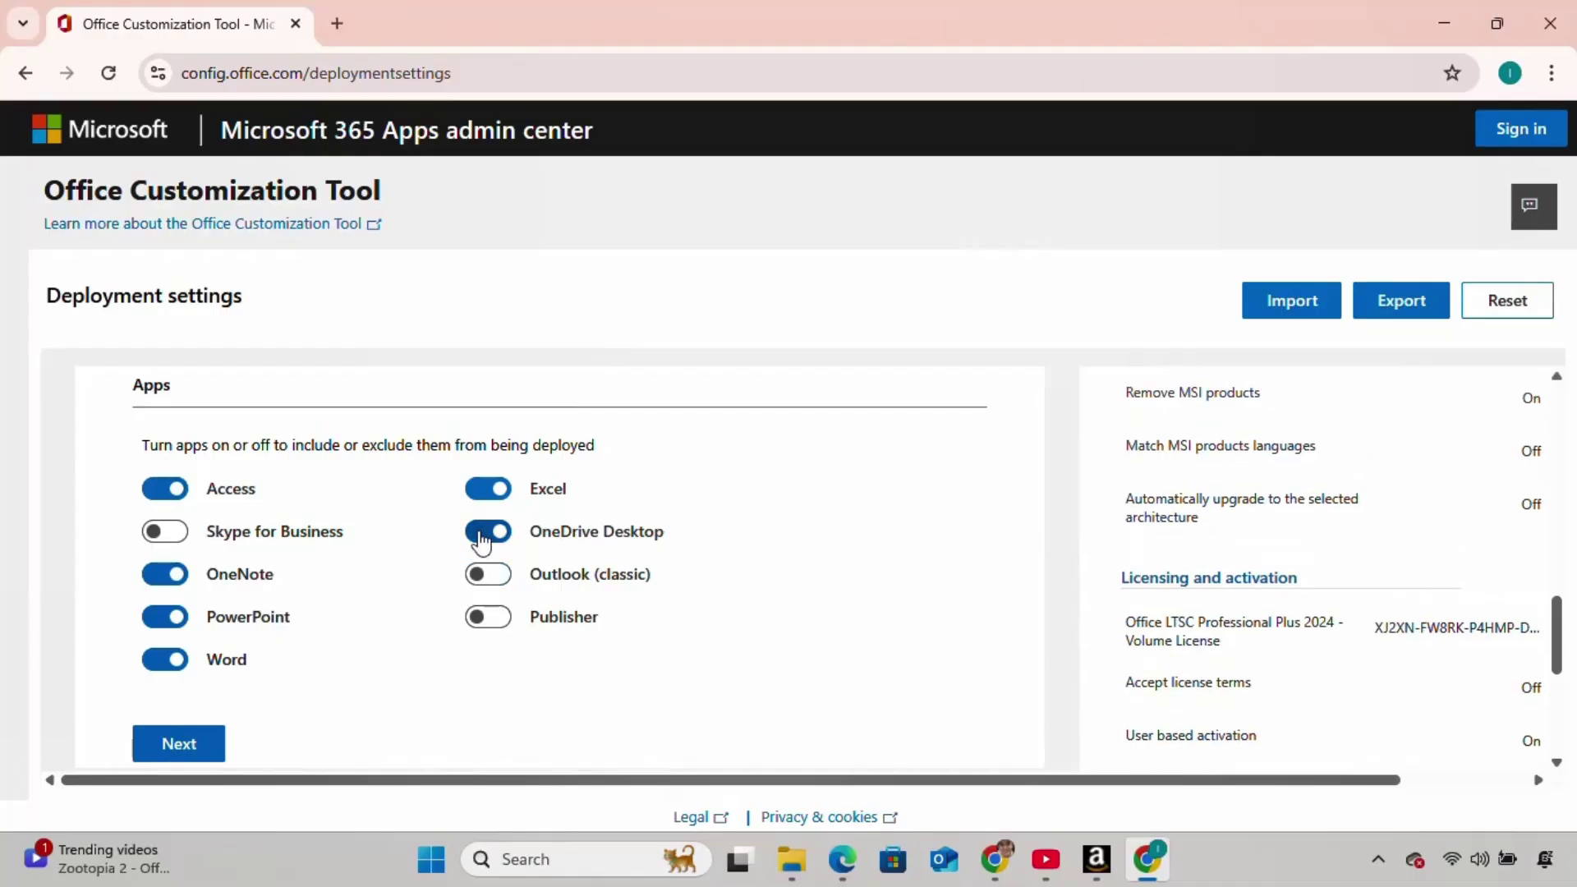
pyautogui.click(482, 535)
pyautogui.click(156, 491)
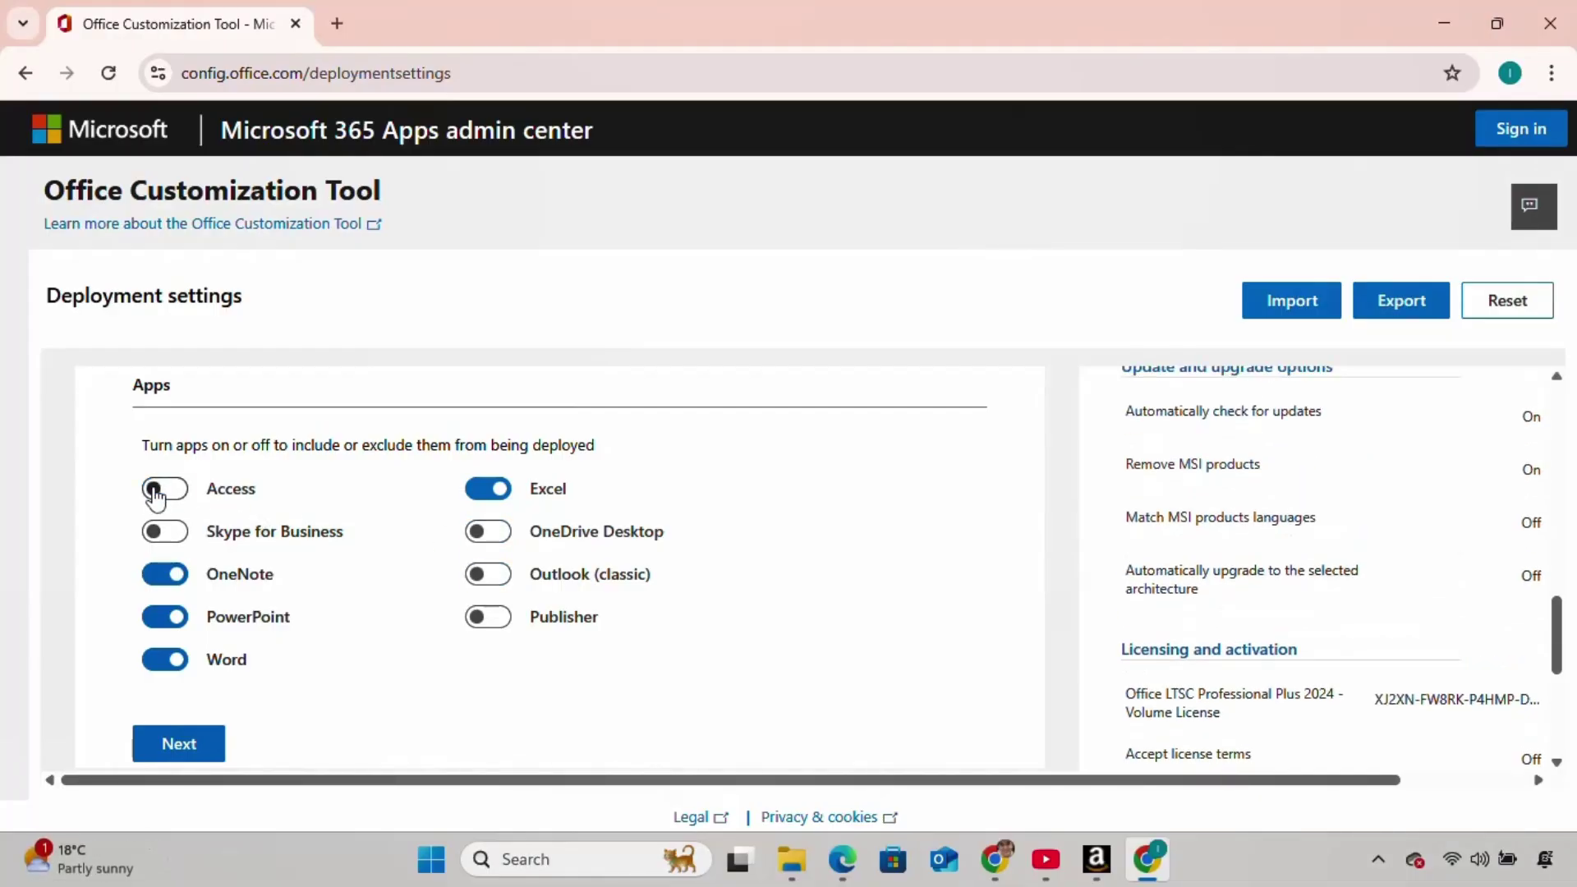
pyautogui.click(163, 577)
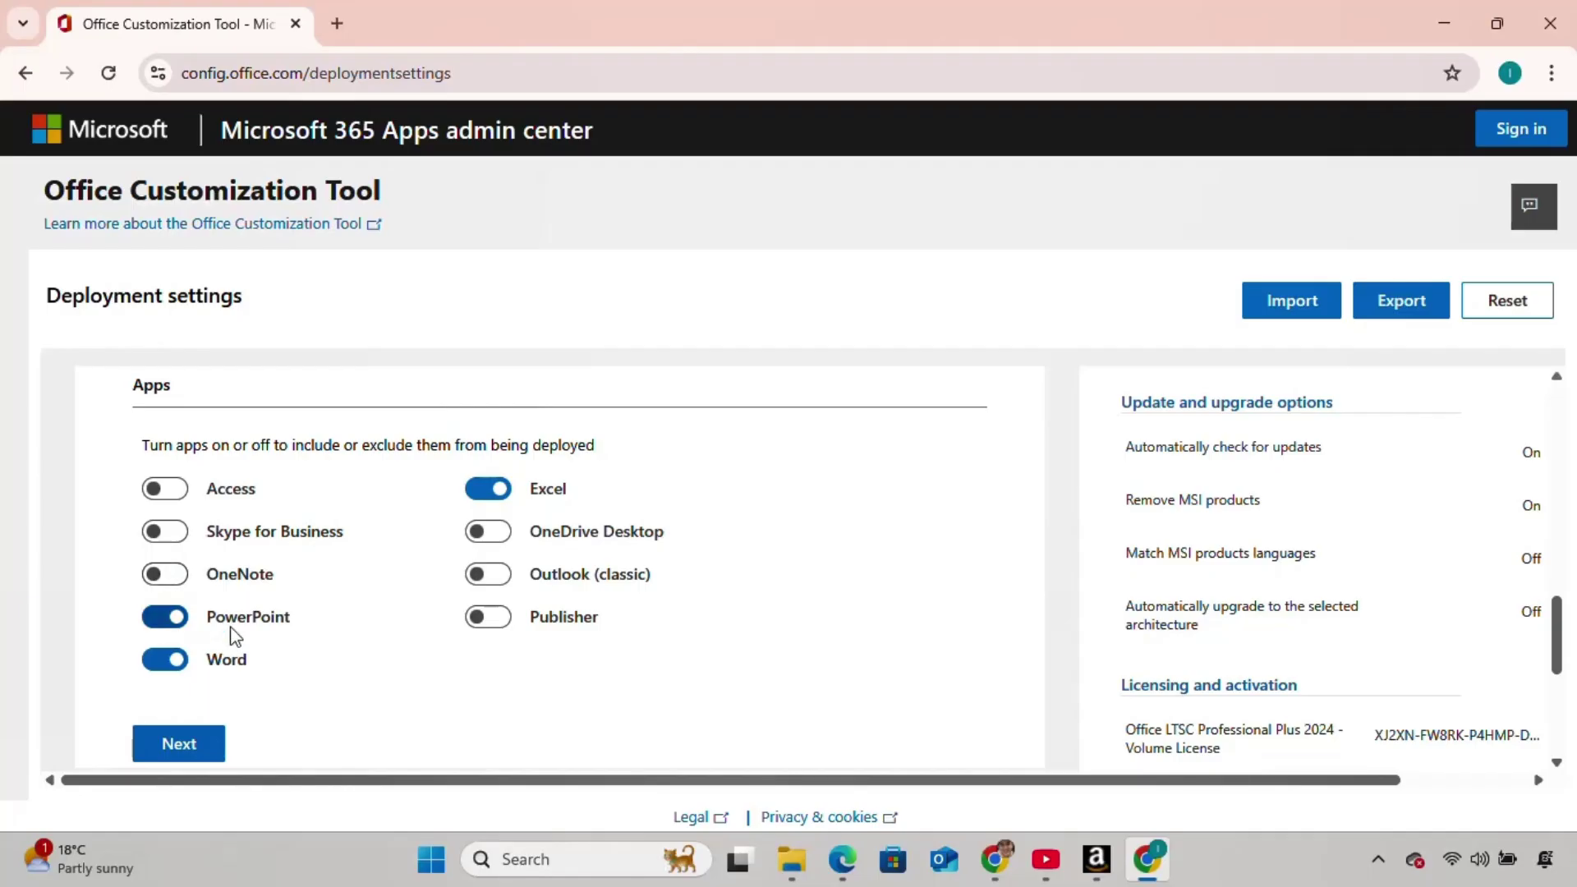
pyautogui.scroll(-1, 358, 641)
# Step: Set English (United States) as the primary language
pyautogui.click(179, 629)
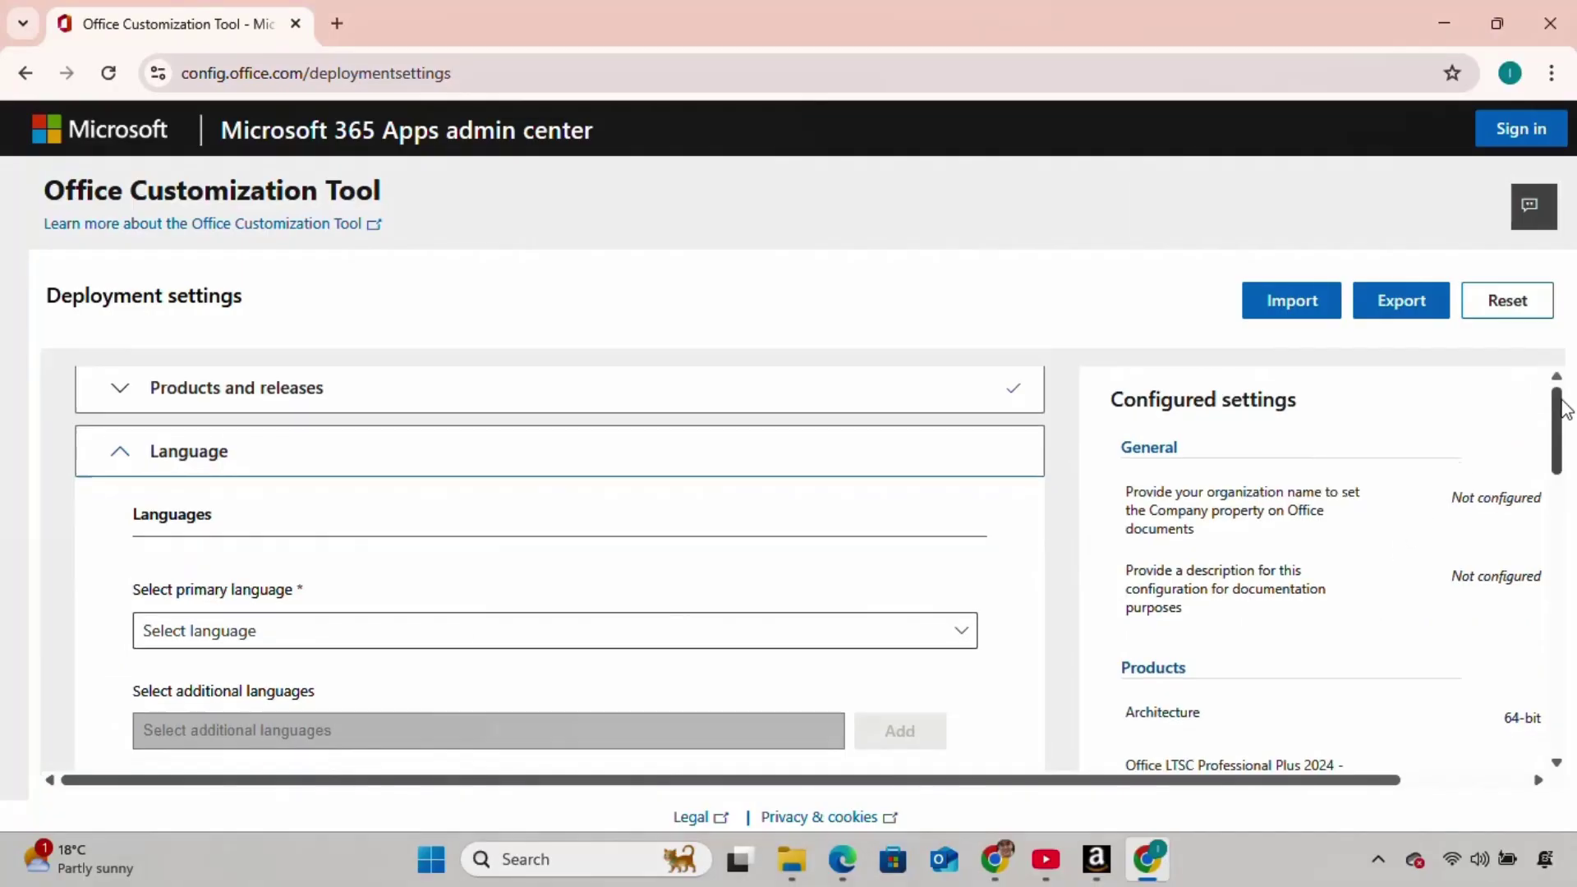
pyautogui.click(360, 575)
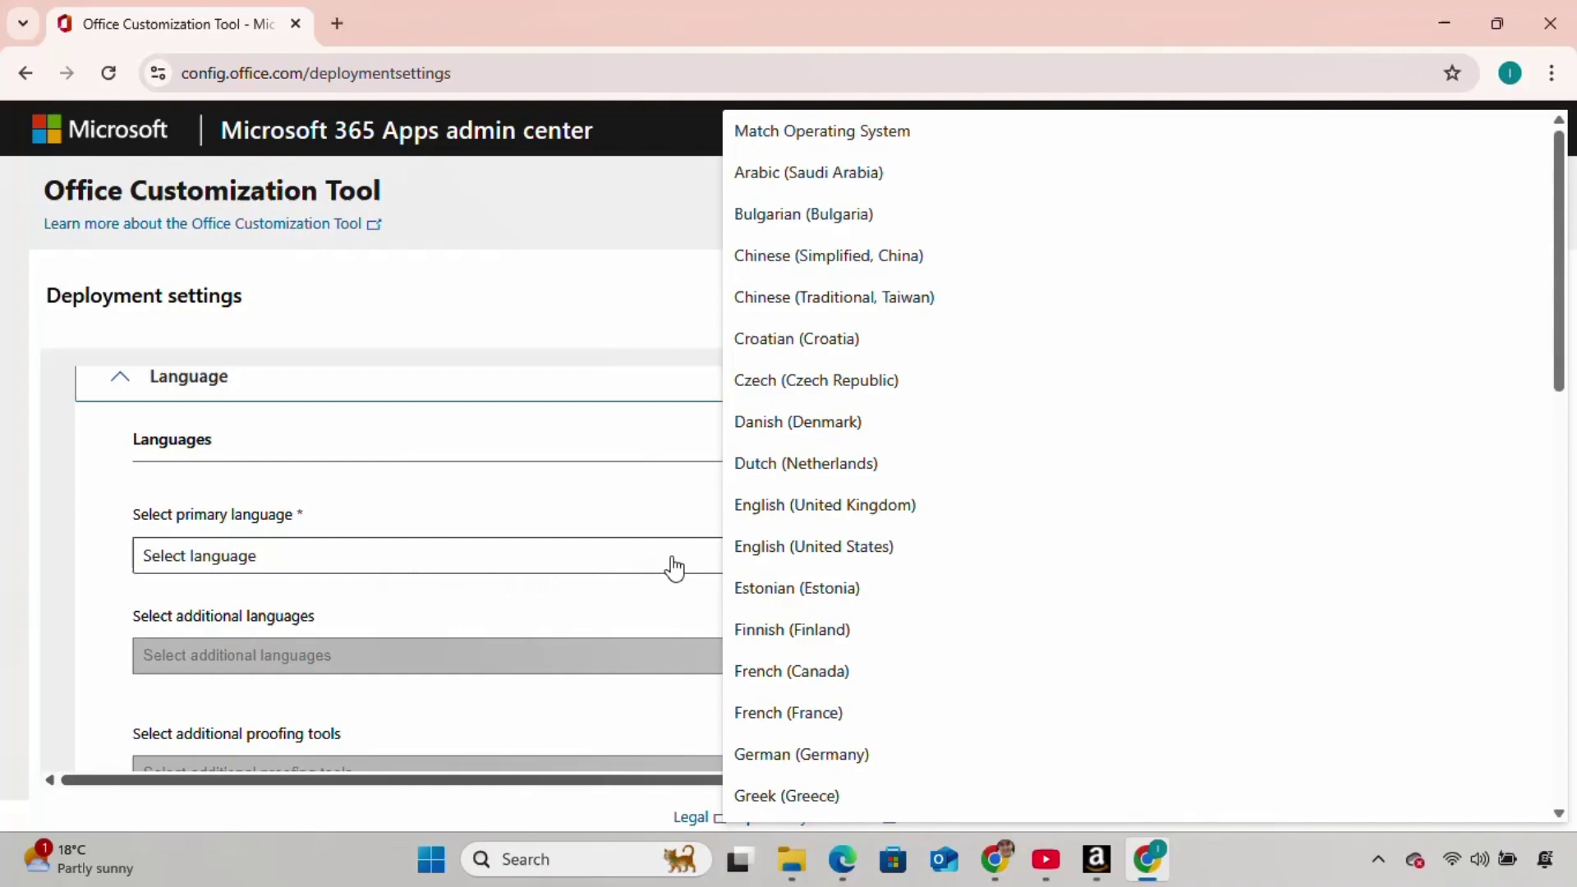
pyautogui.click(857, 548)
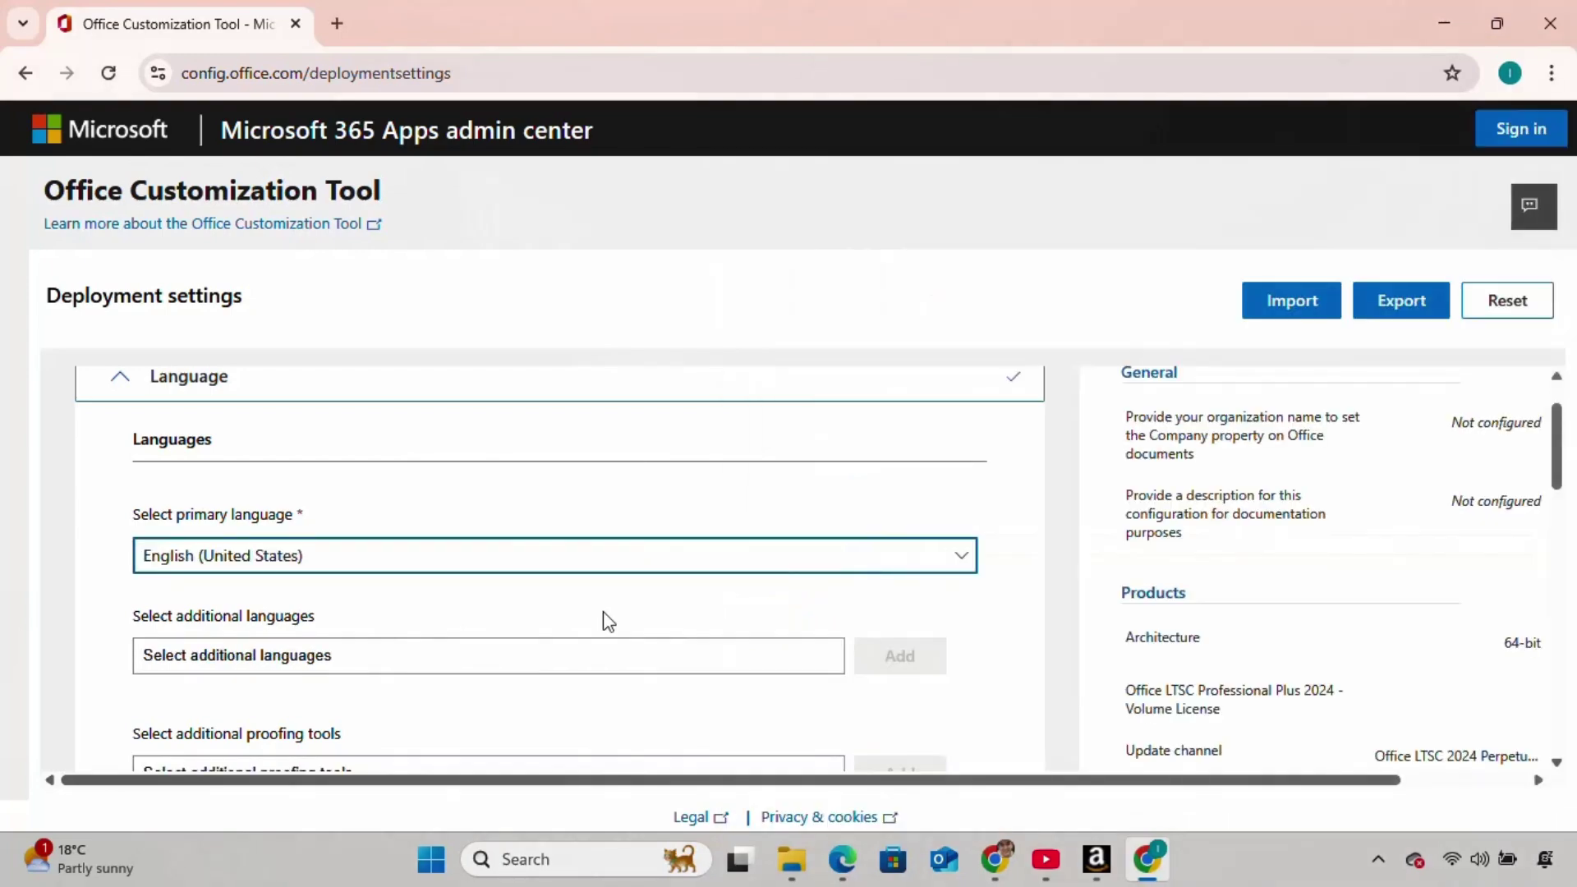
pyautogui.scroll(-3, 1566, 450)
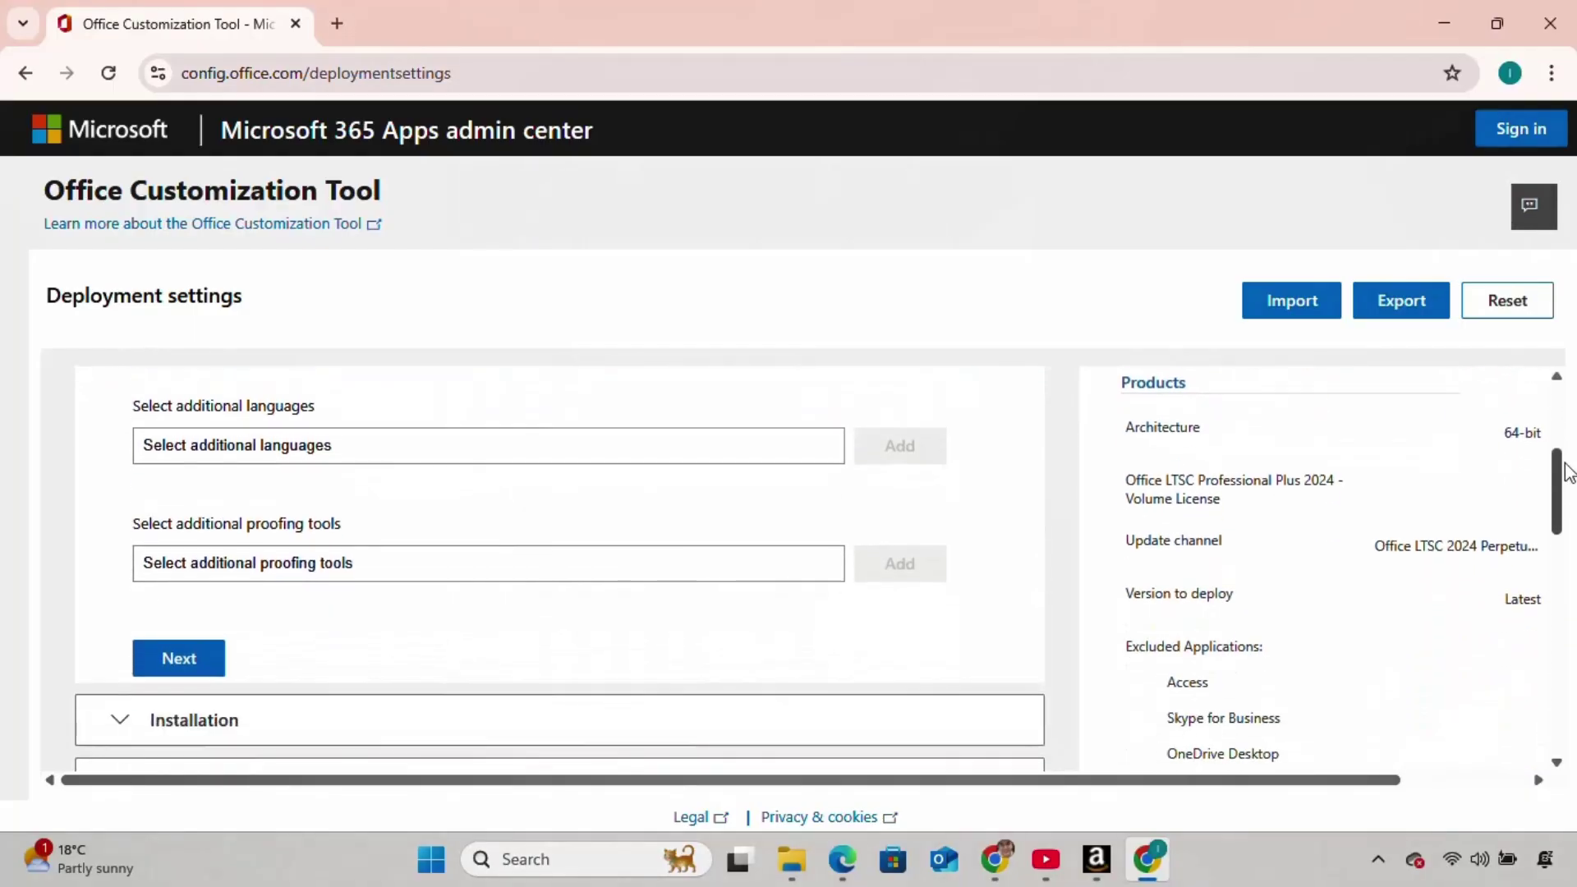
# Step: Keep default Installation, Update and upgrade, Licensing and General settings, reaching Application preferences
pyautogui.click(200, 664)
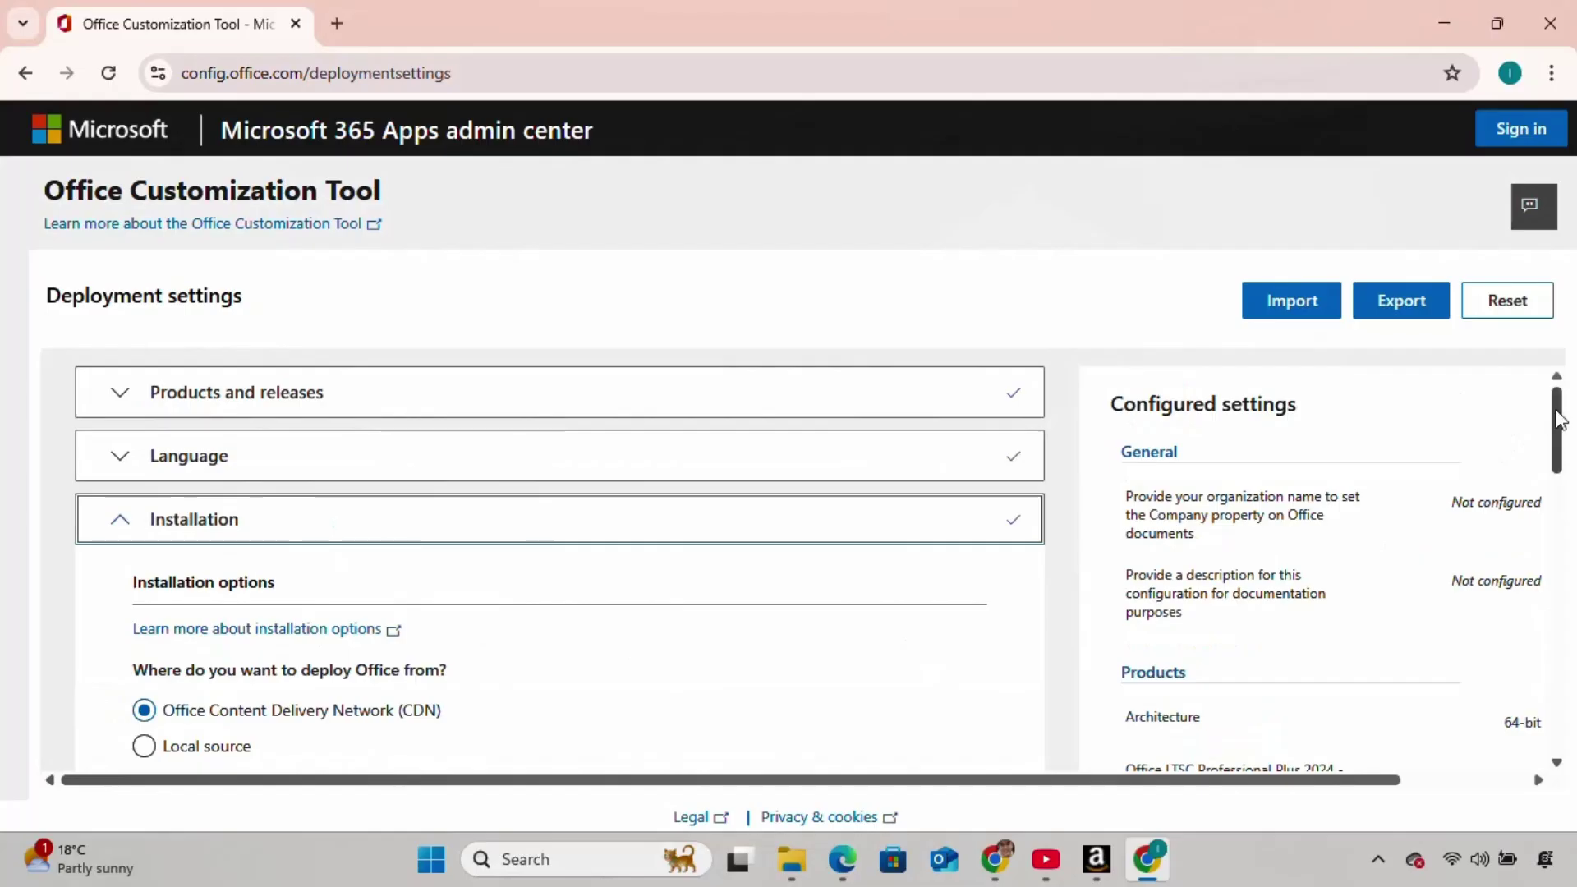
pyautogui.moveTo(1554, 432); pyautogui.dragTo(1570, 497)
pyautogui.scroll(-2, 273, 597)
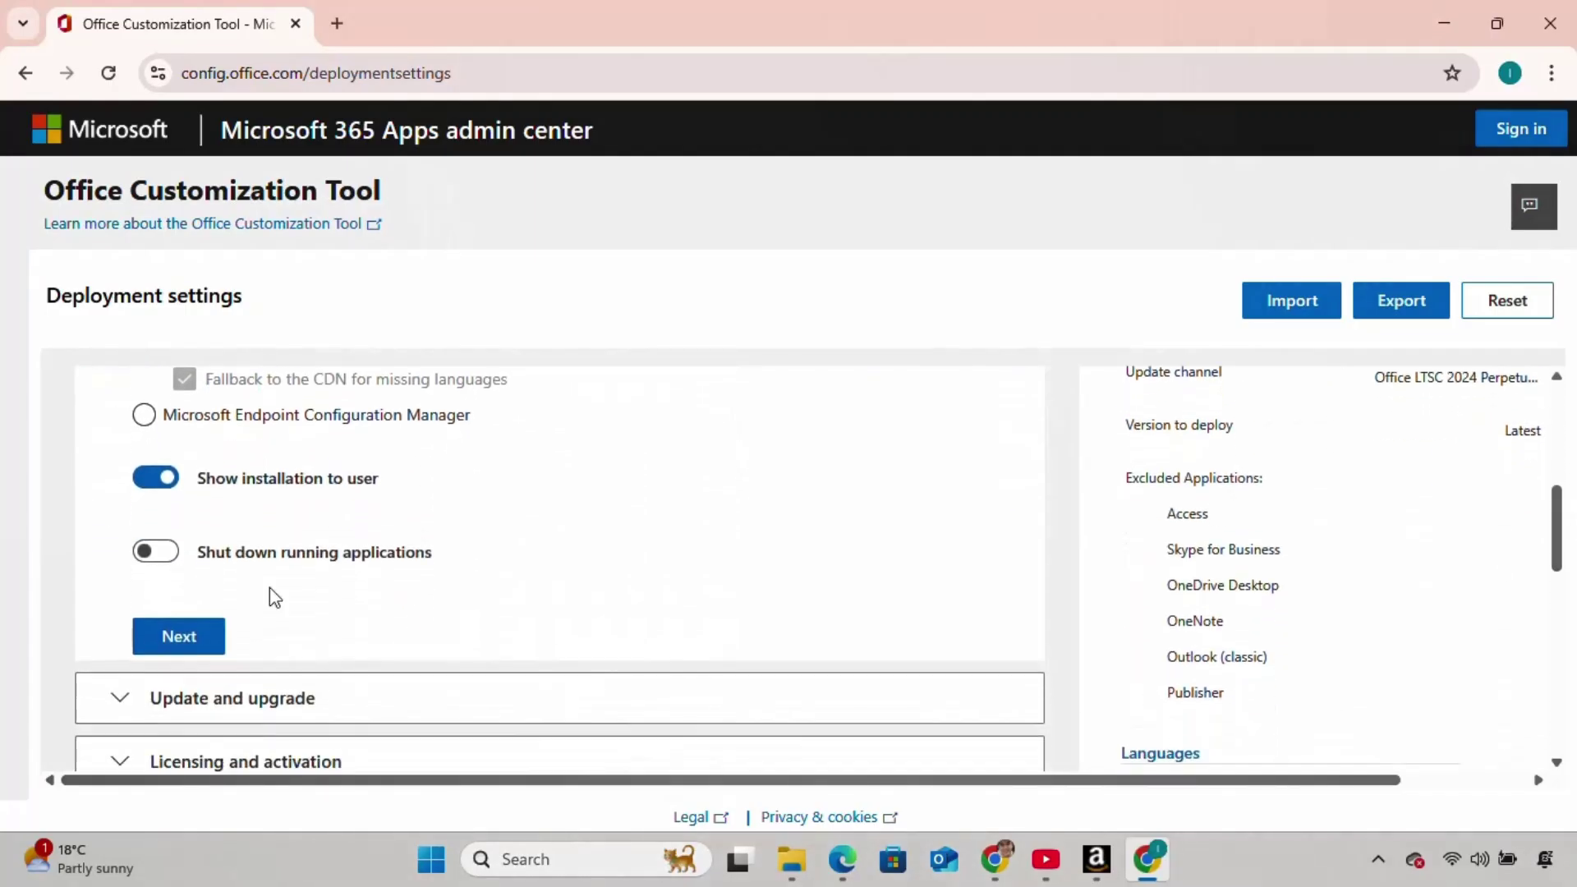
pyautogui.click(192, 646)
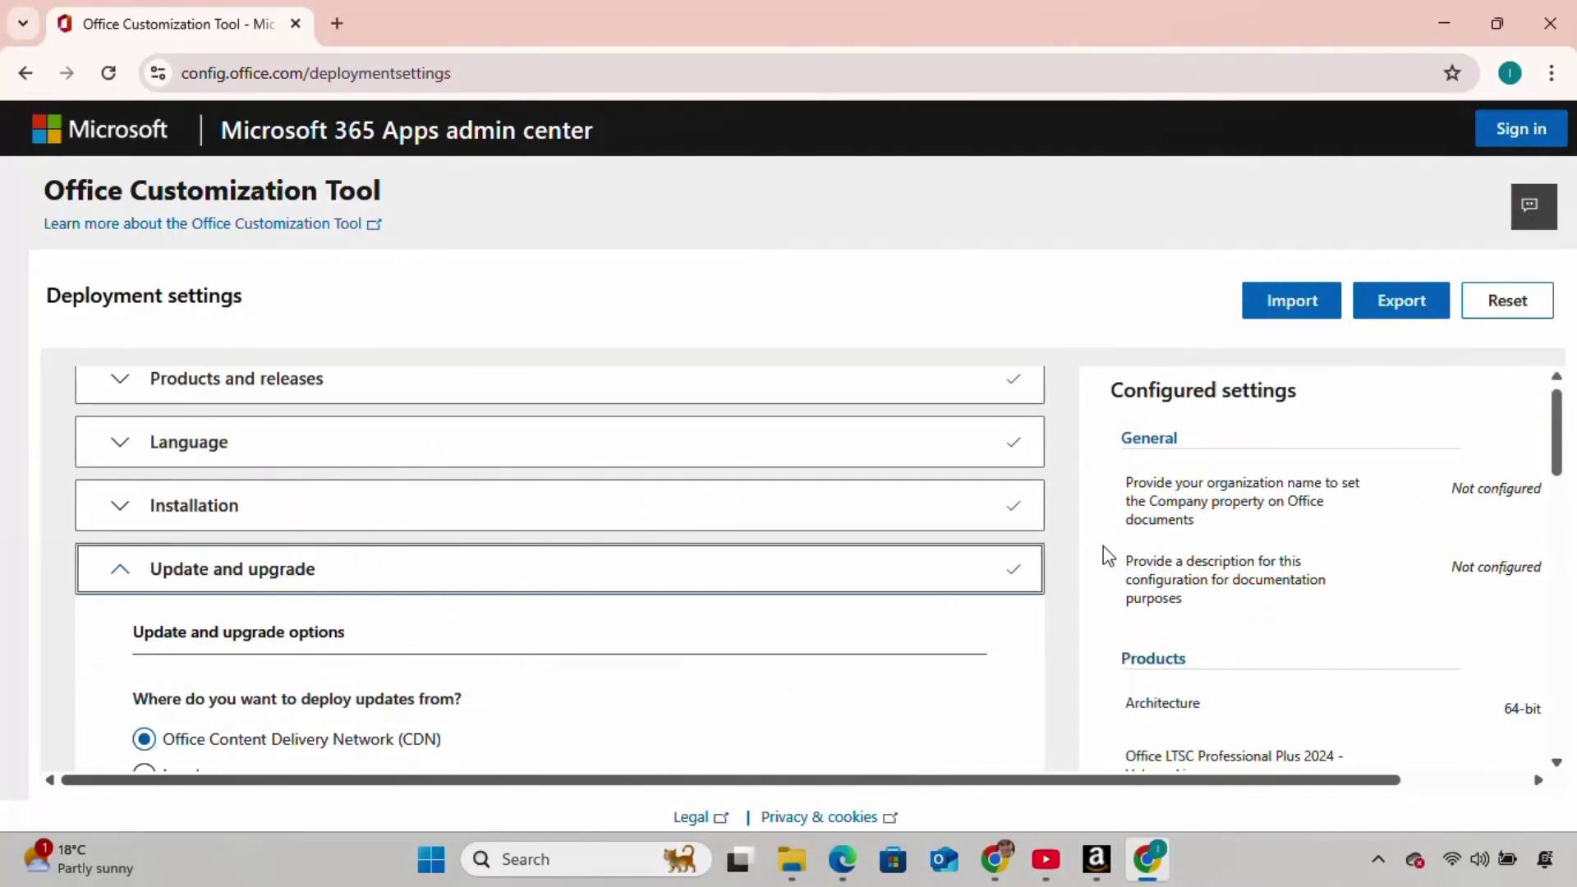
pyautogui.moveTo(1557, 427); pyautogui.dragTo(1284, 781)
pyautogui.click(168, 548)
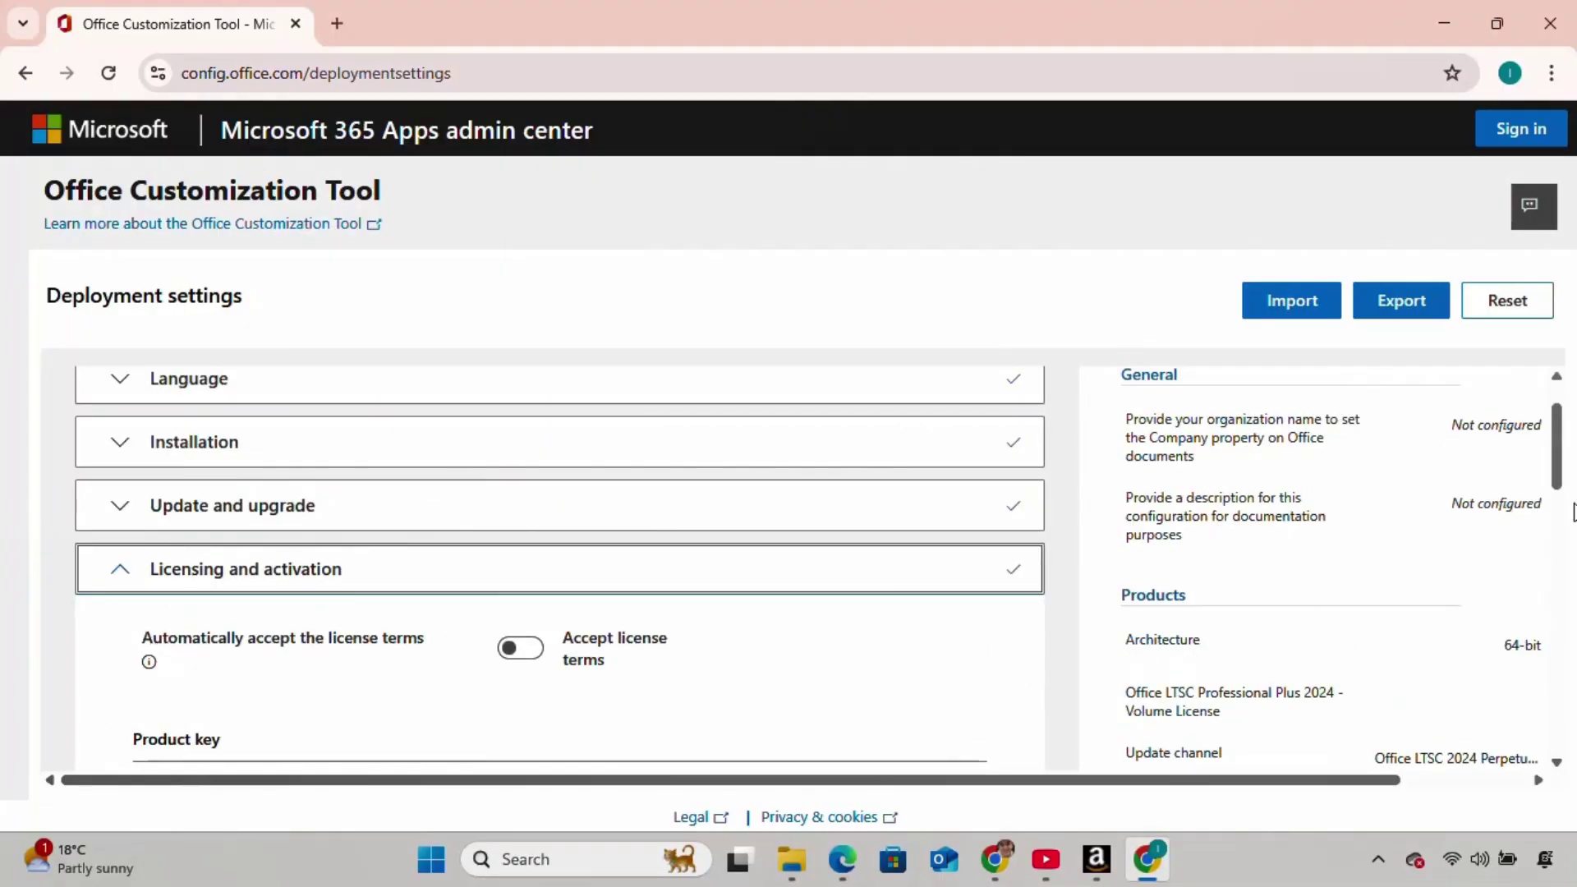
pyautogui.moveTo(1560, 448); pyautogui.dragTo(1558, 603)
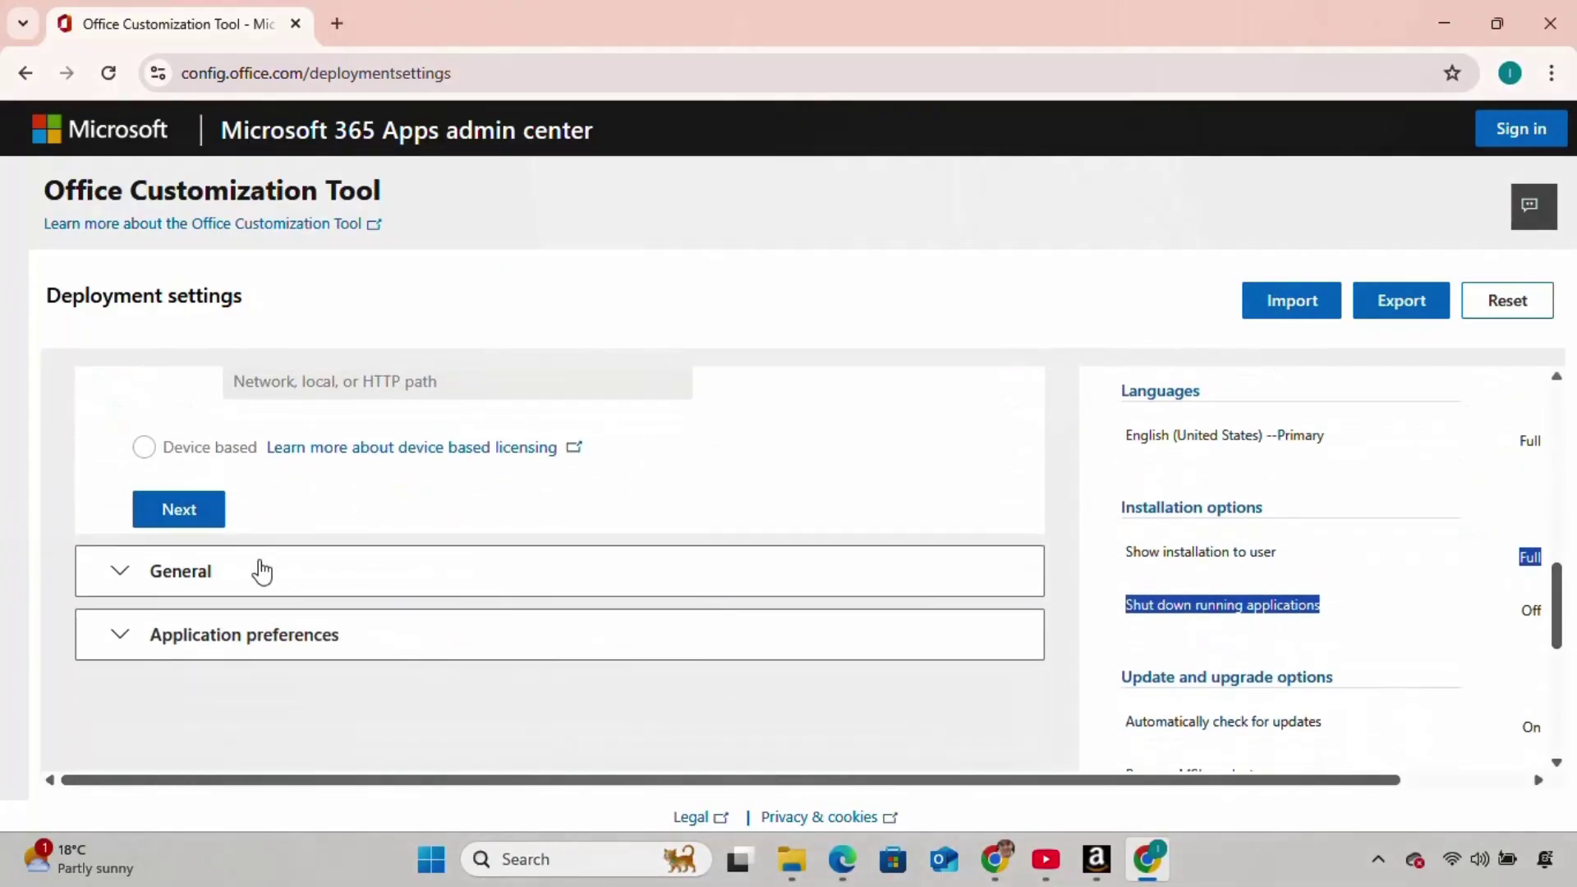
pyautogui.click(195, 522)
pyautogui.moveTo(1559, 482); pyautogui.dragTo(1563, 632)
pyautogui.scroll(1, 1562, 632)
pyautogui.click(212, 399)
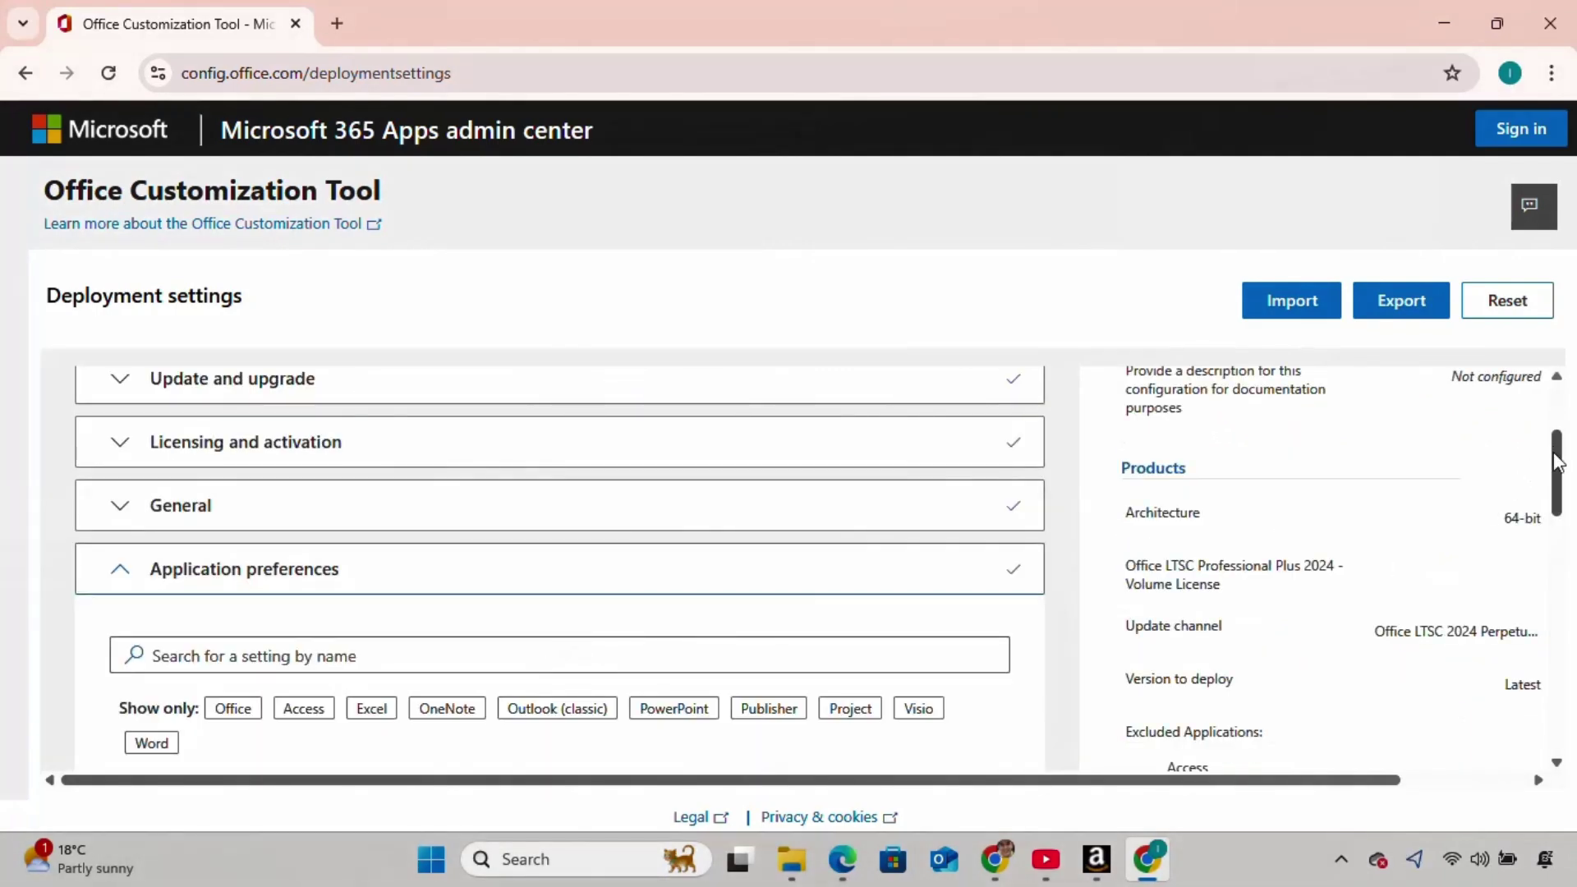
pyautogui.moveTo(1554, 450); pyautogui.dragTo(1559, 694)
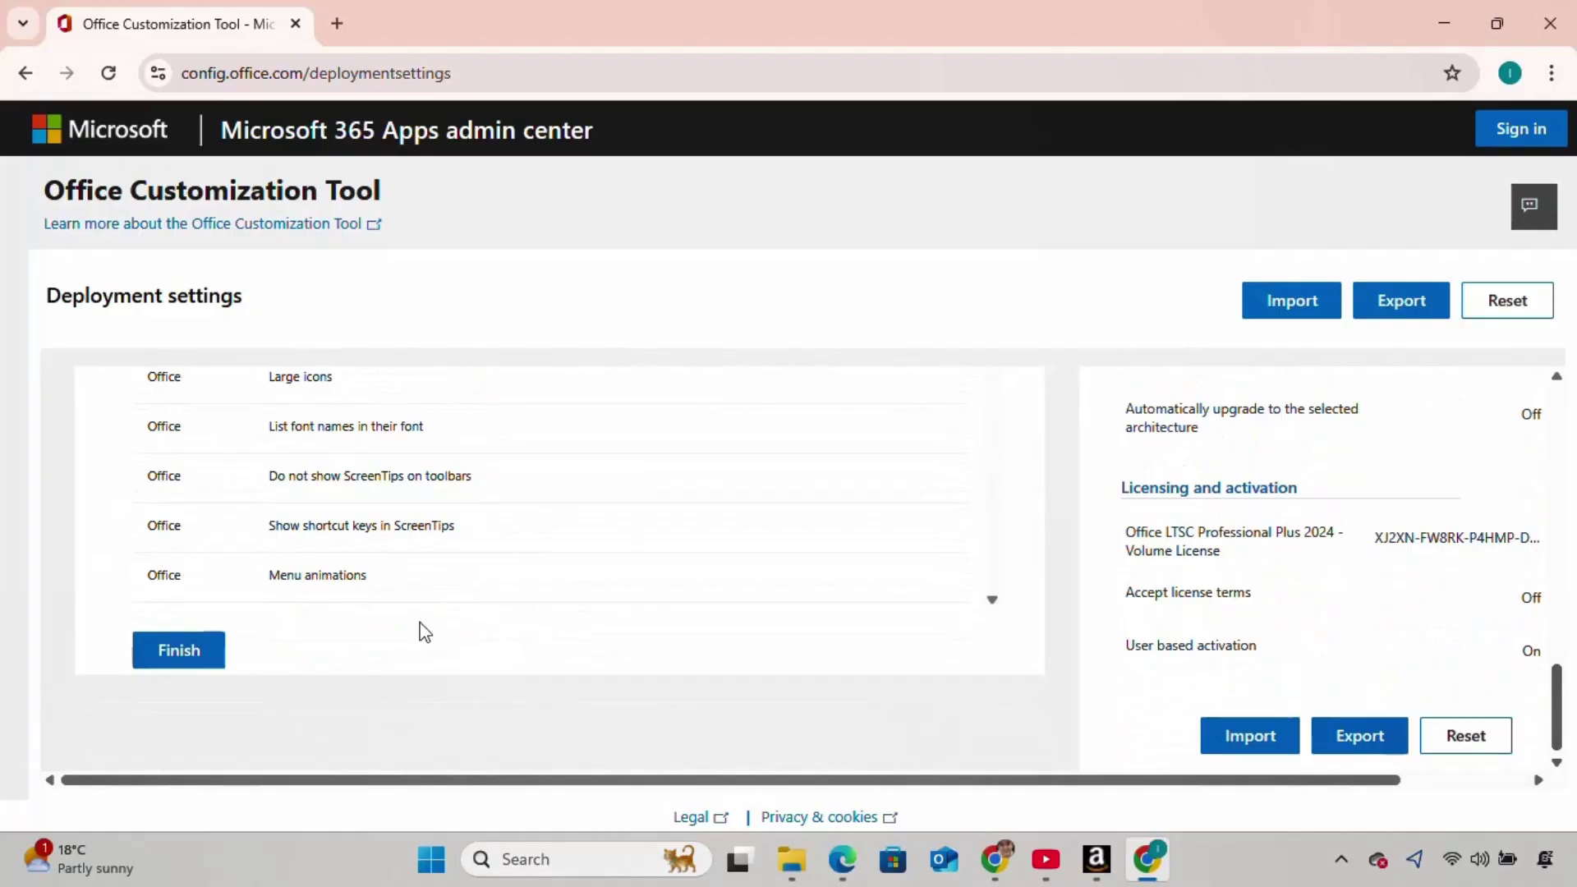
# Step: Finish the configuration and choose Office Open XML as the default file format for export
pyautogui.click(178, 650)
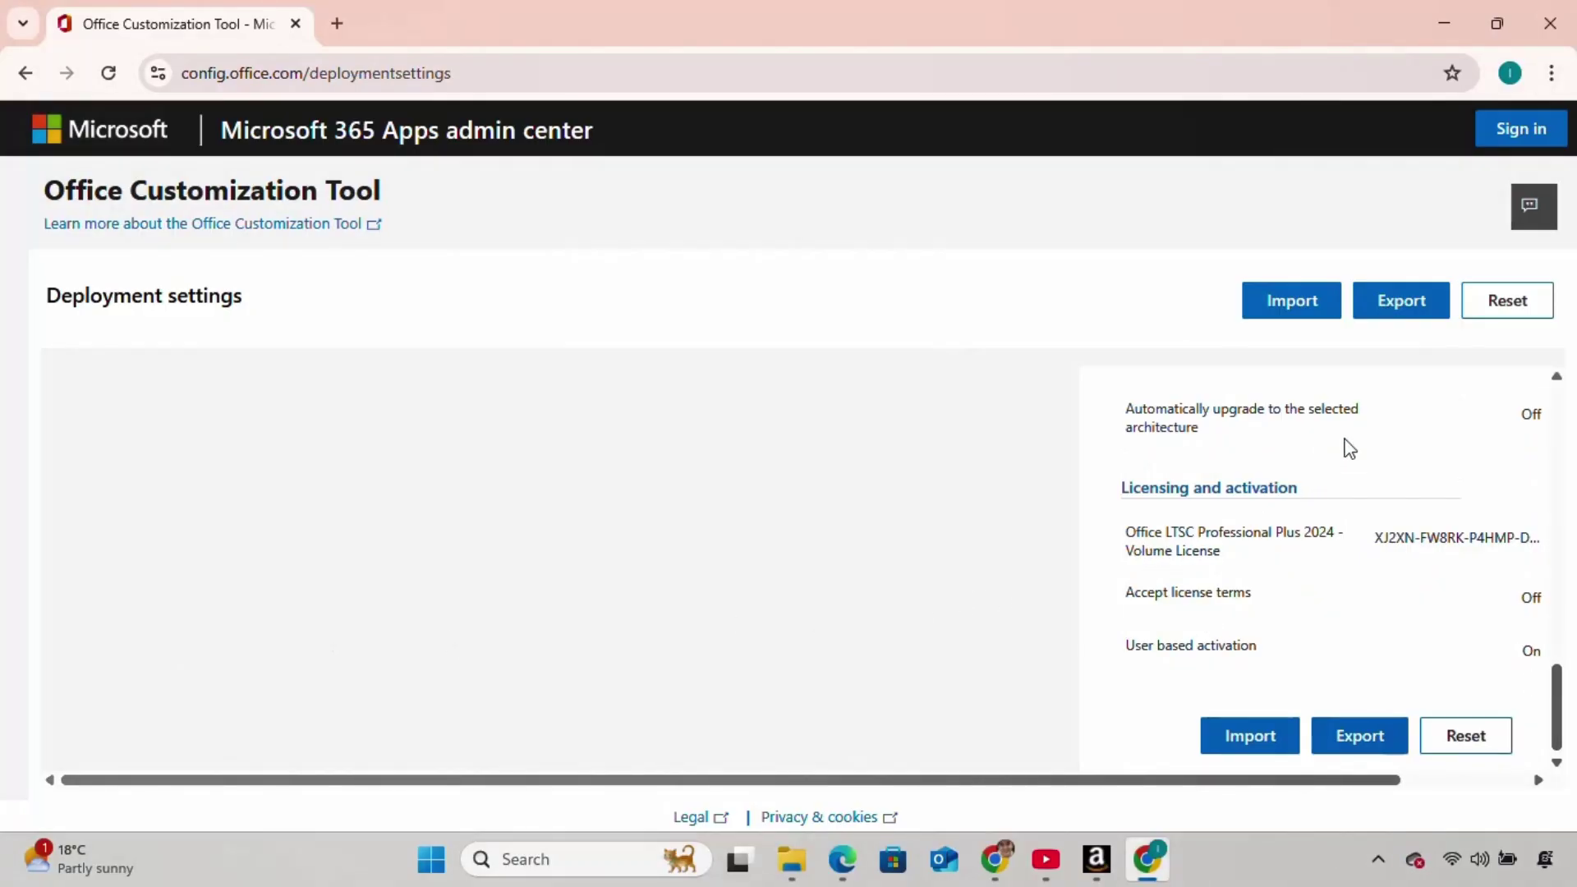
pyautogui.click(1399, 319)
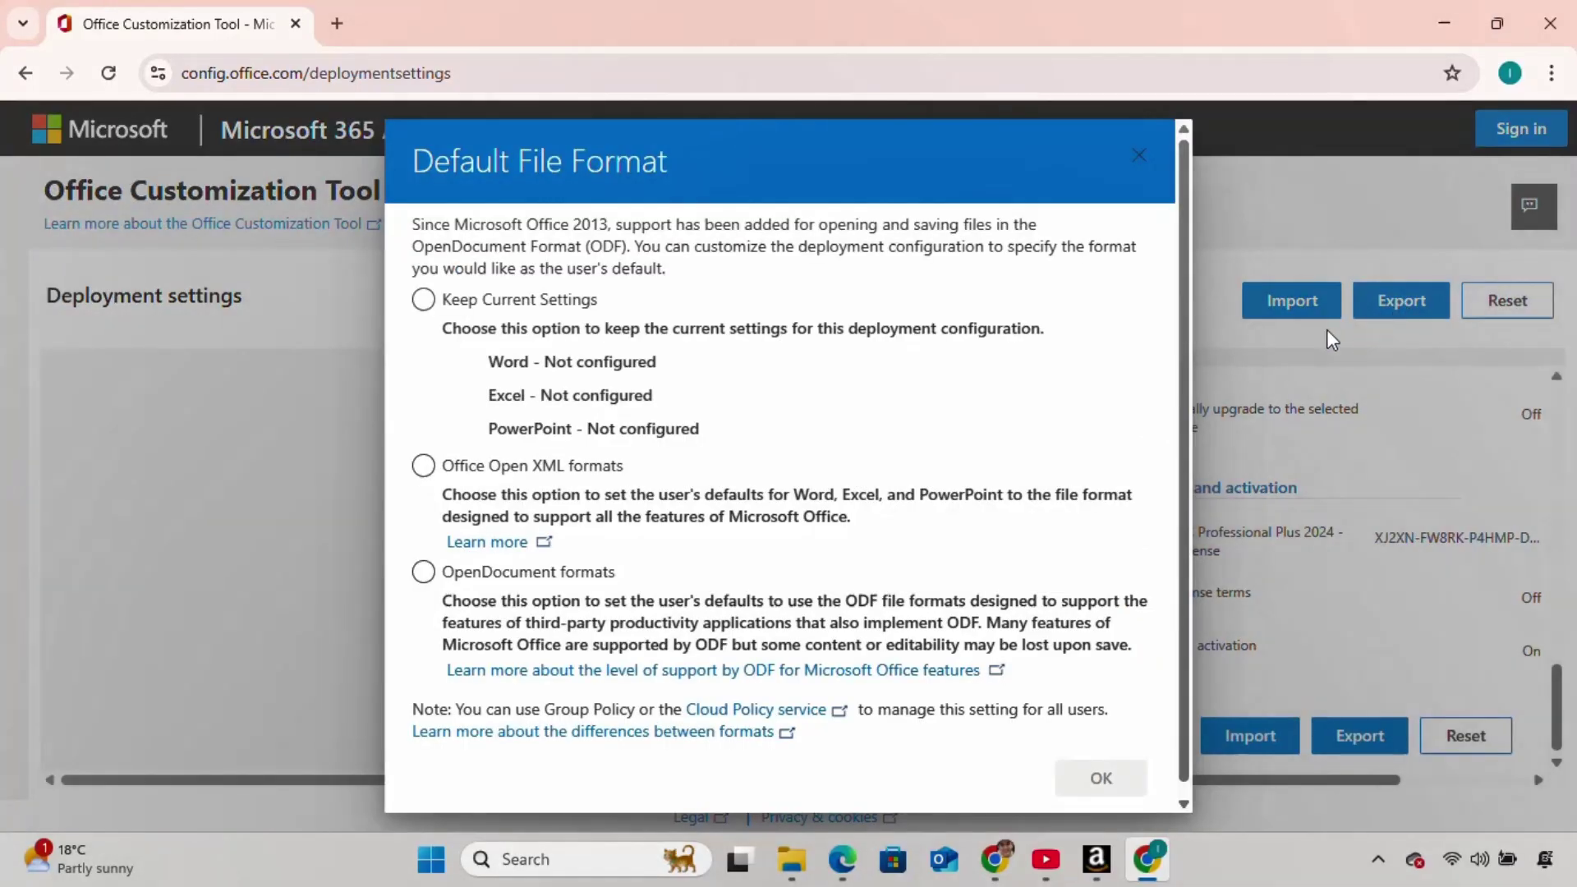
pyautogui.click(425, 469)
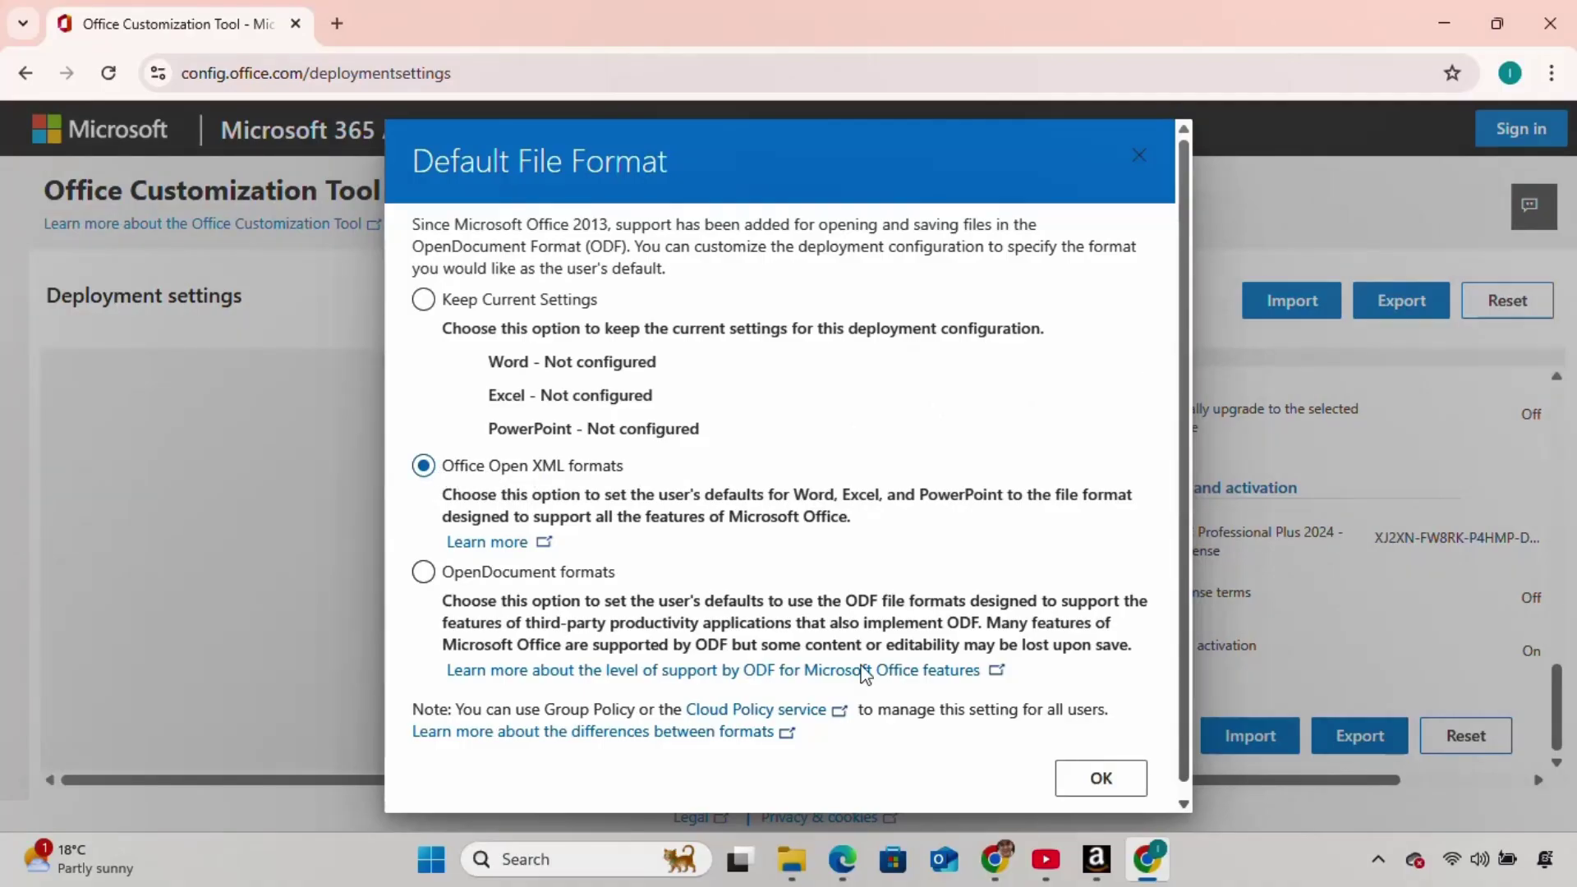
pyautogui.click(1071, 786)
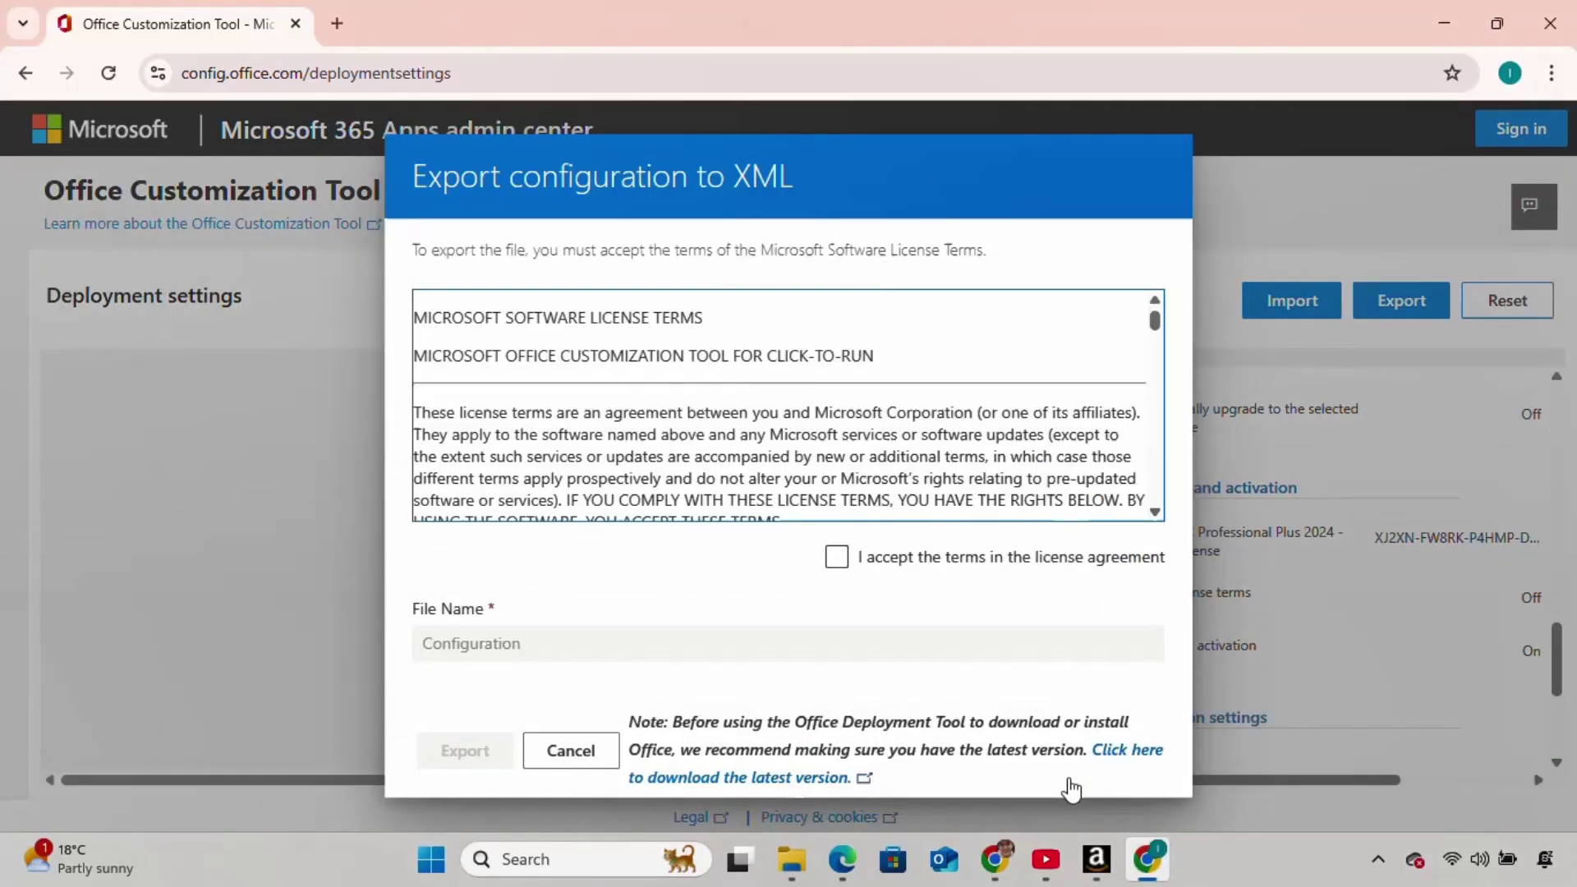
# Step: Accept the license terms and export the settings as Configuration.xml
pyautogui.click(836, 561)
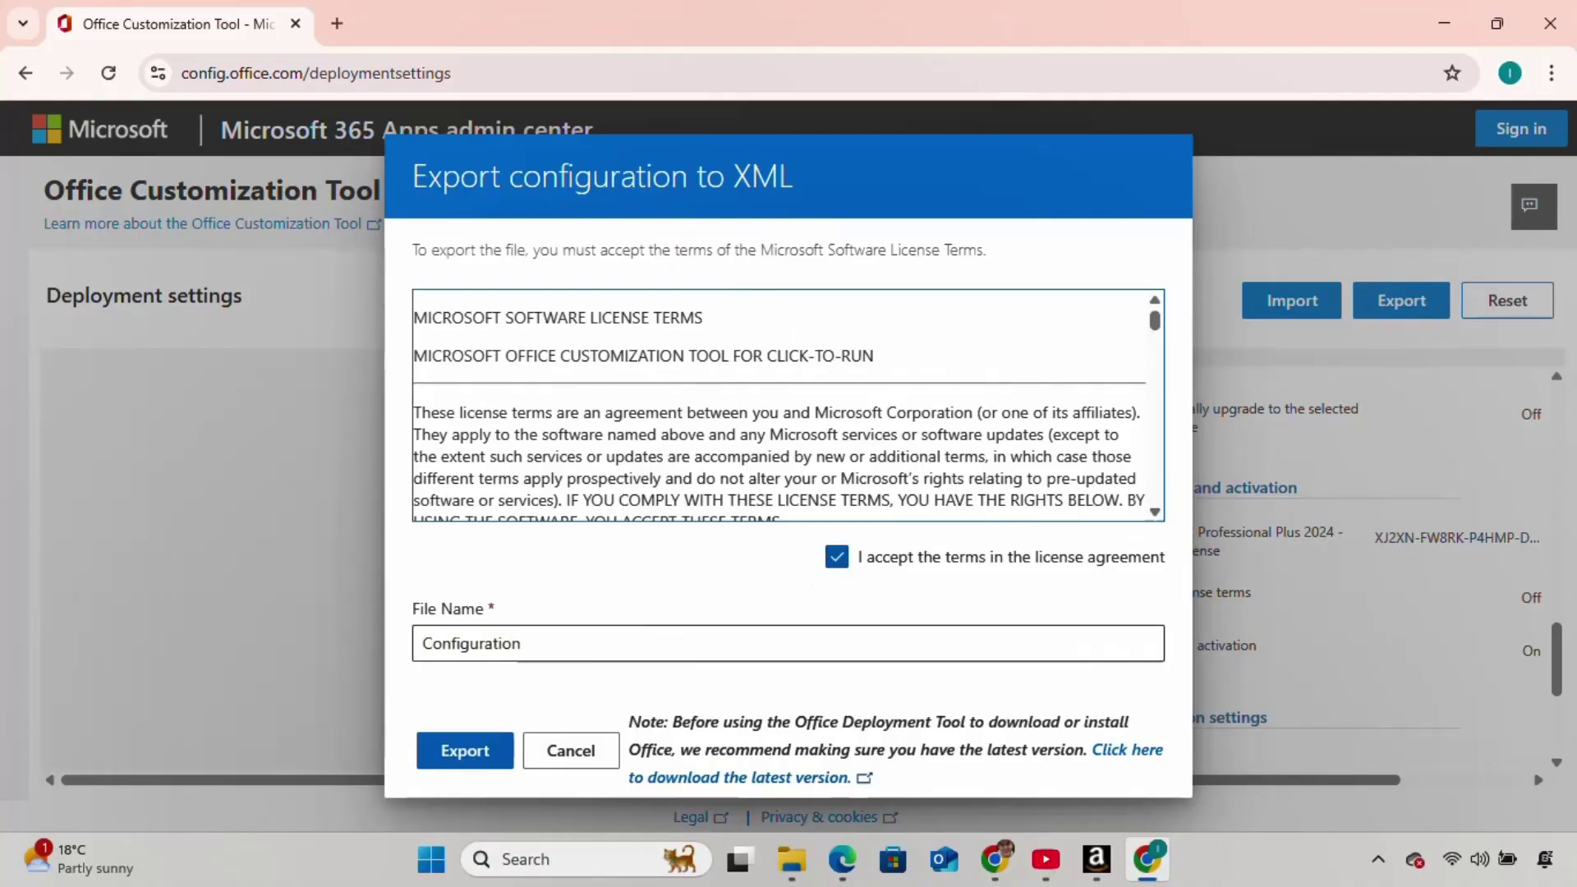
pyautogui.click(525, 643)
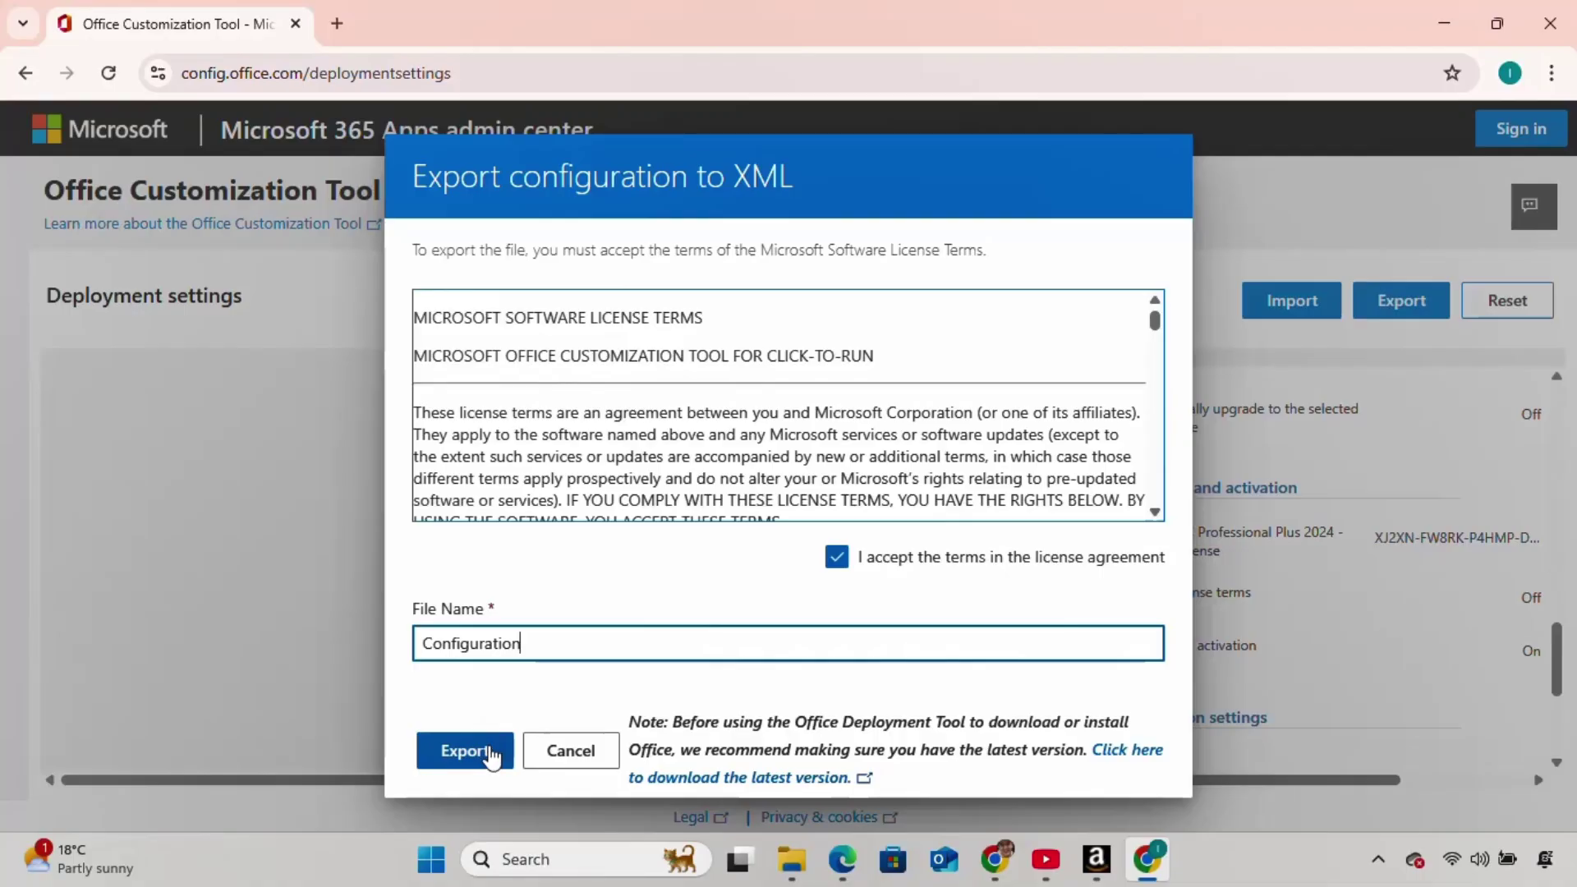
pyautogui.click(457, 751)
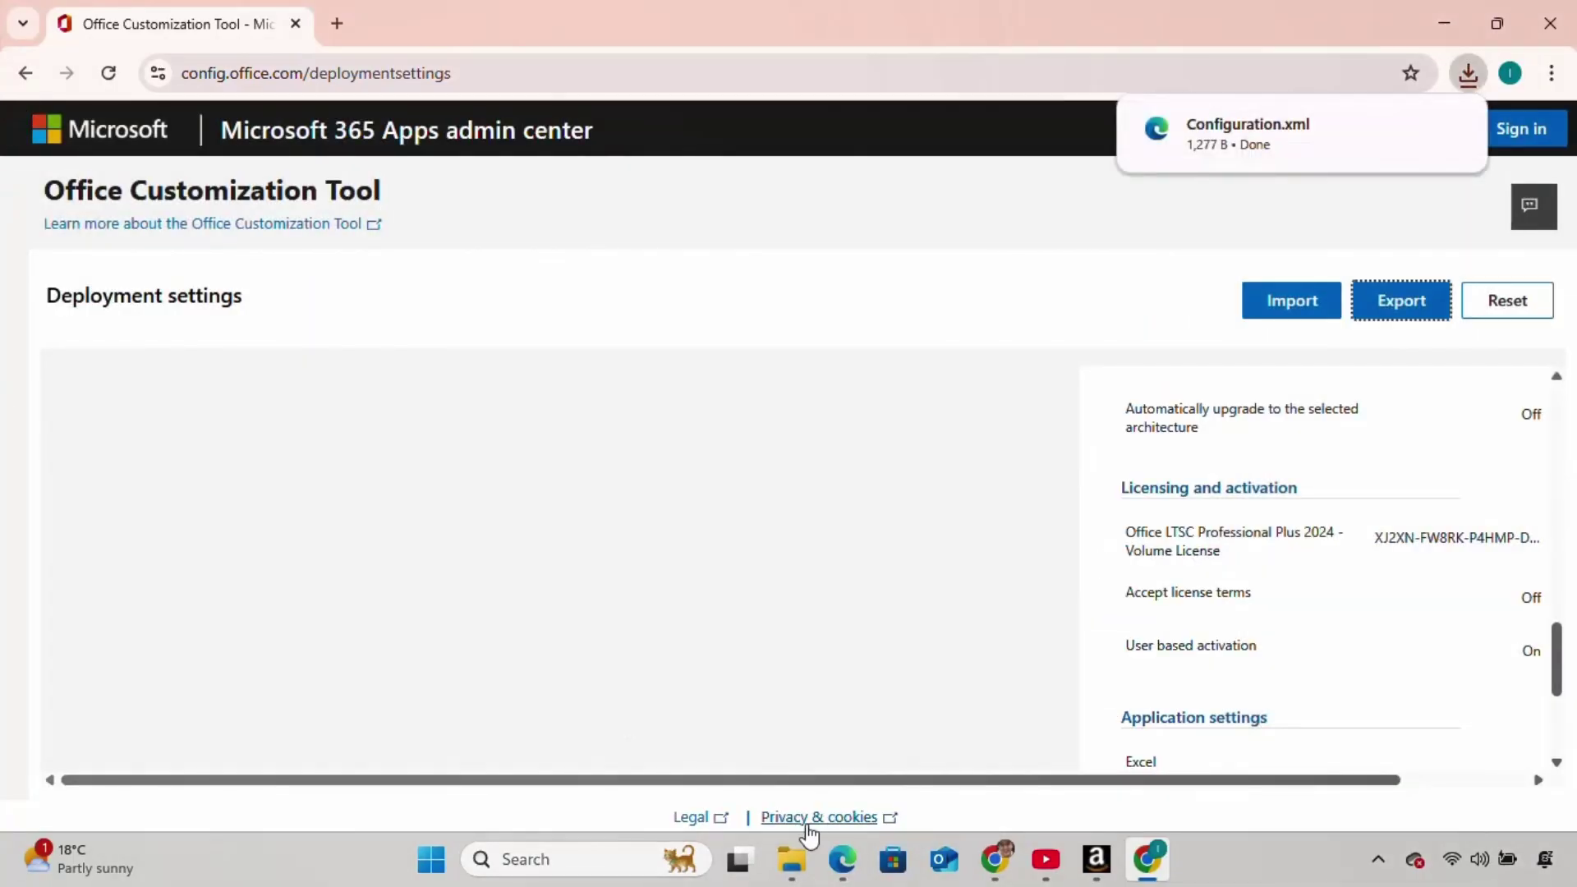
# Step: Make a new Downloads folder named 'office' and drag Configuration.xml into it
pyautogui.click(795, 864)
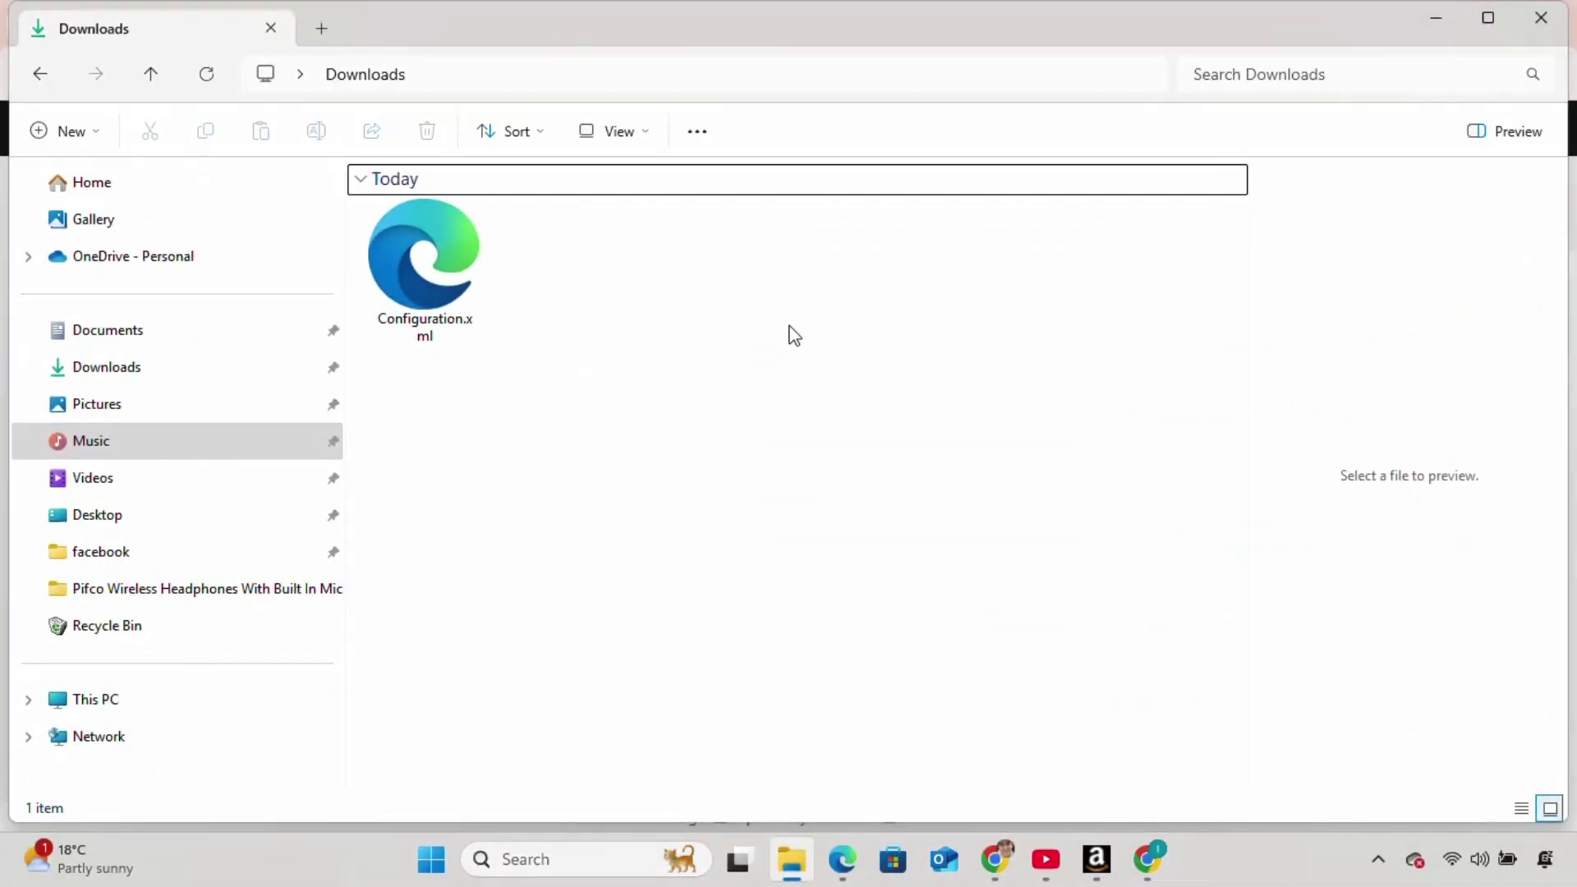
pyautogui.rightClick(786, 301)
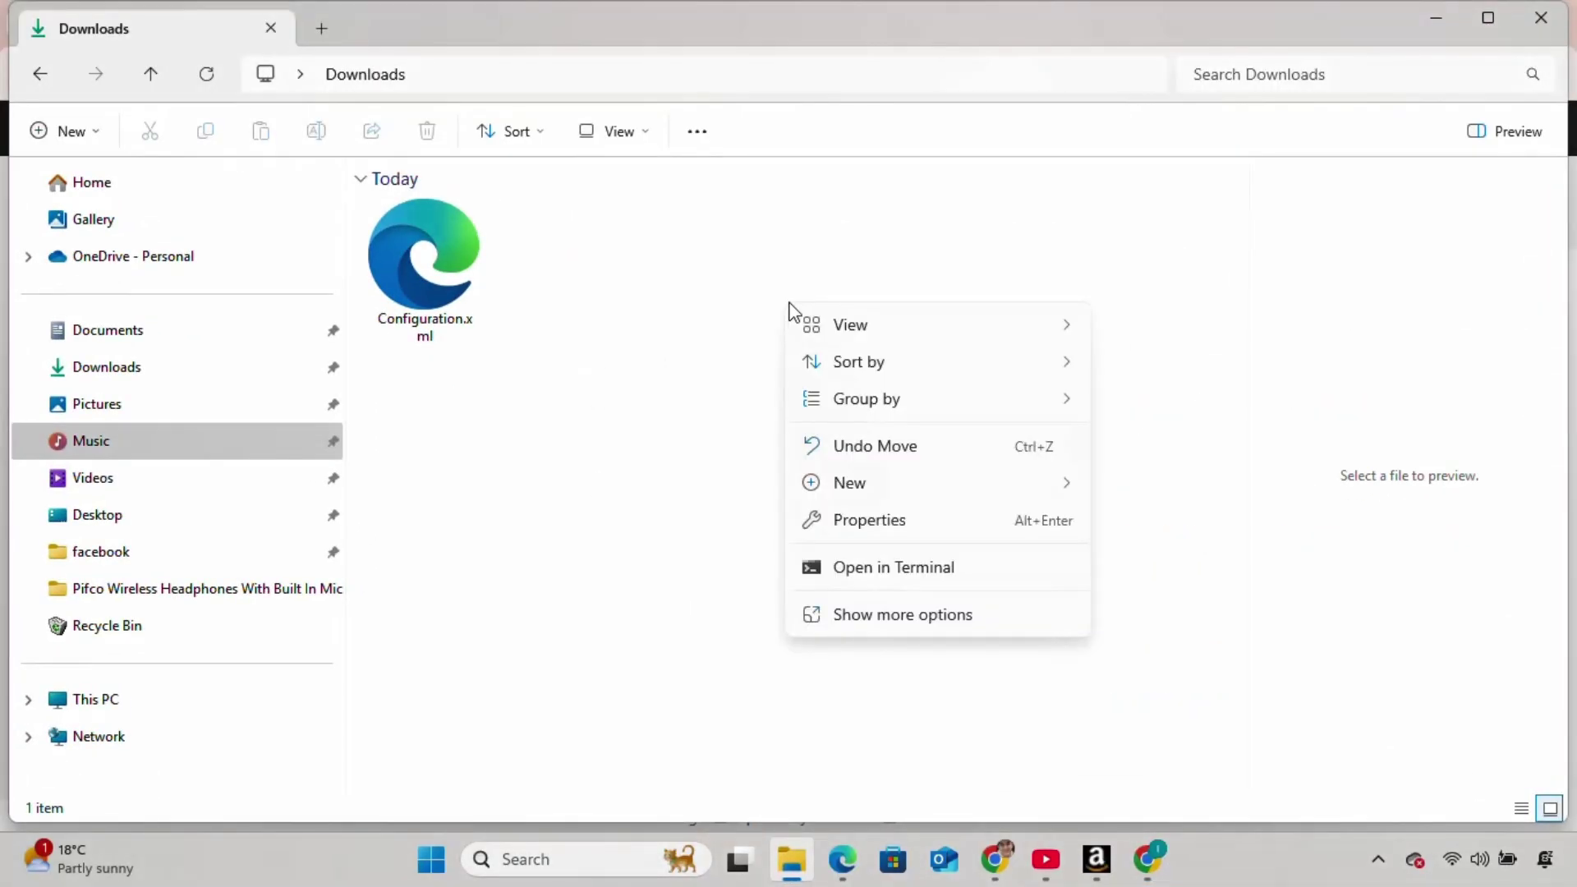
pyautogui.moveTo(858, 486)
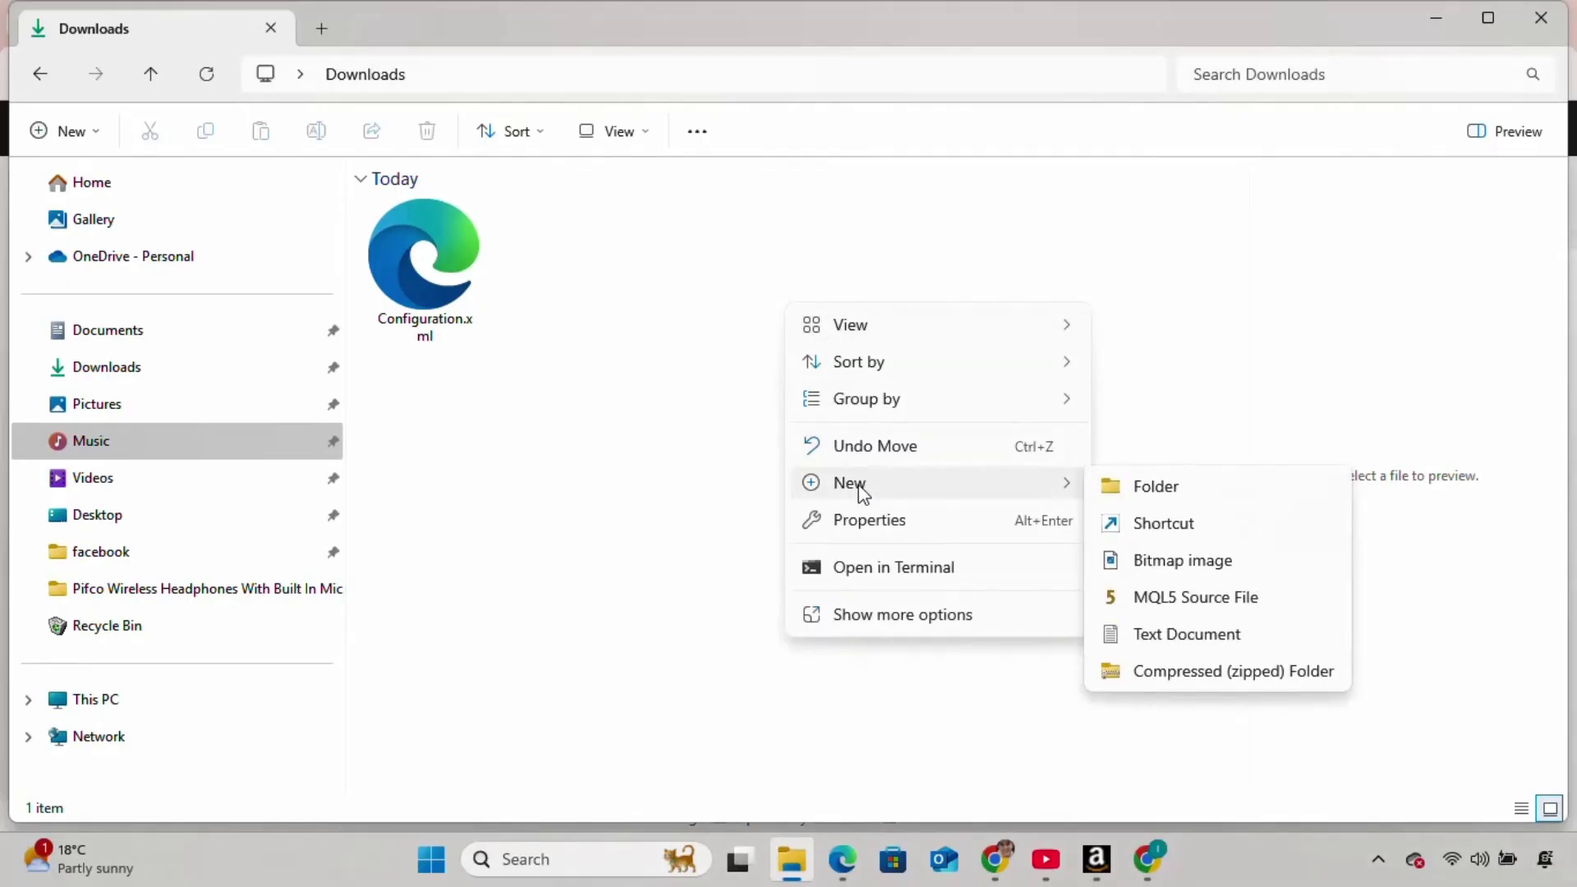
pyautogui.click(1140, 491)
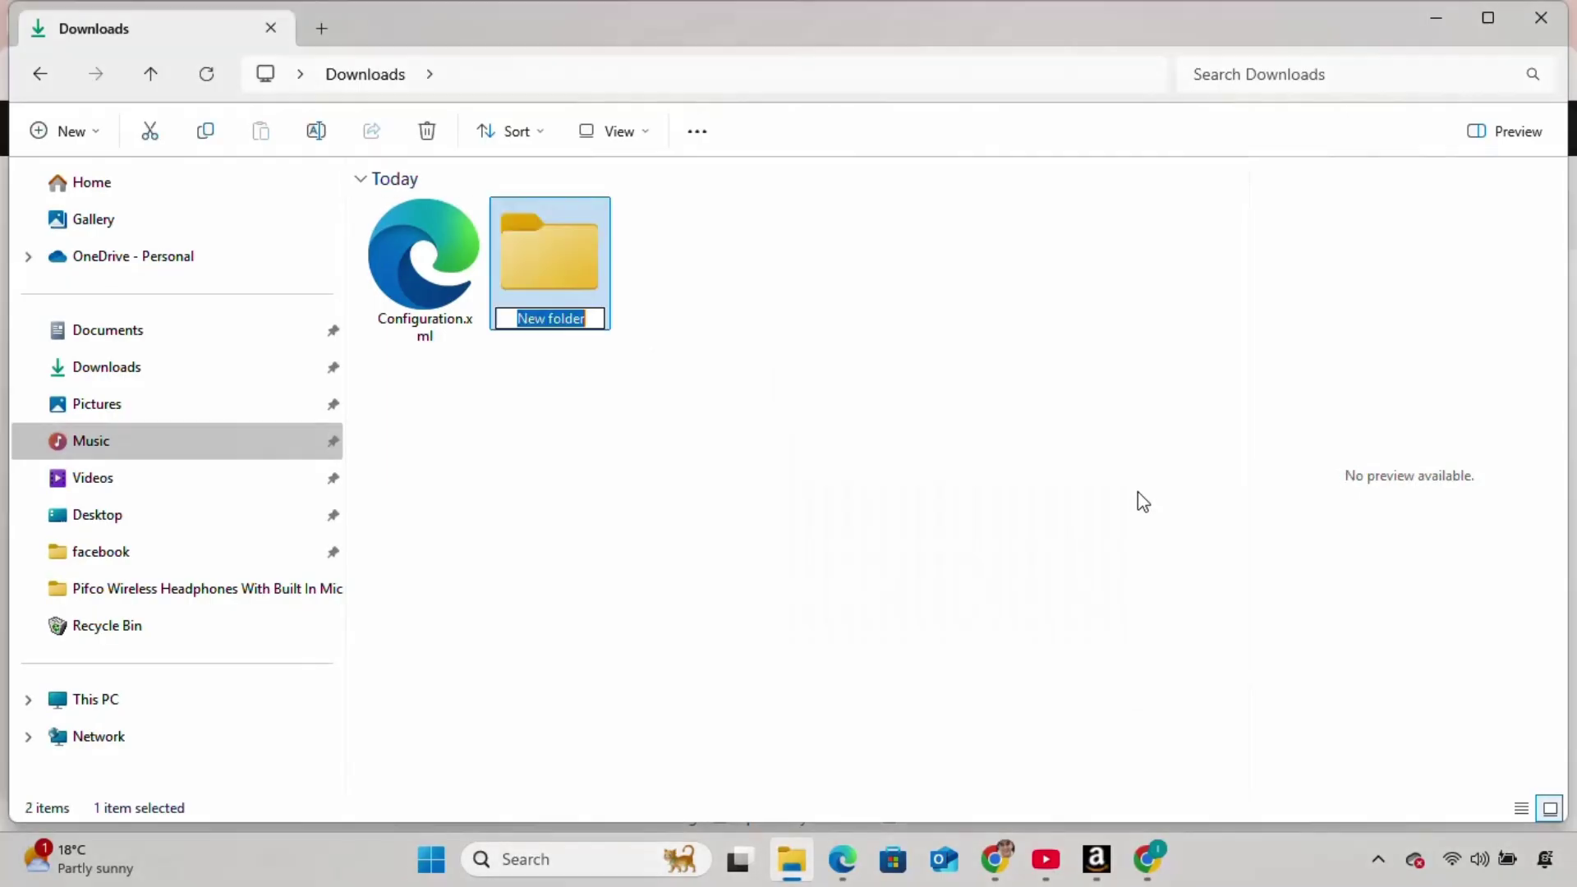
pyautogui.write('office')
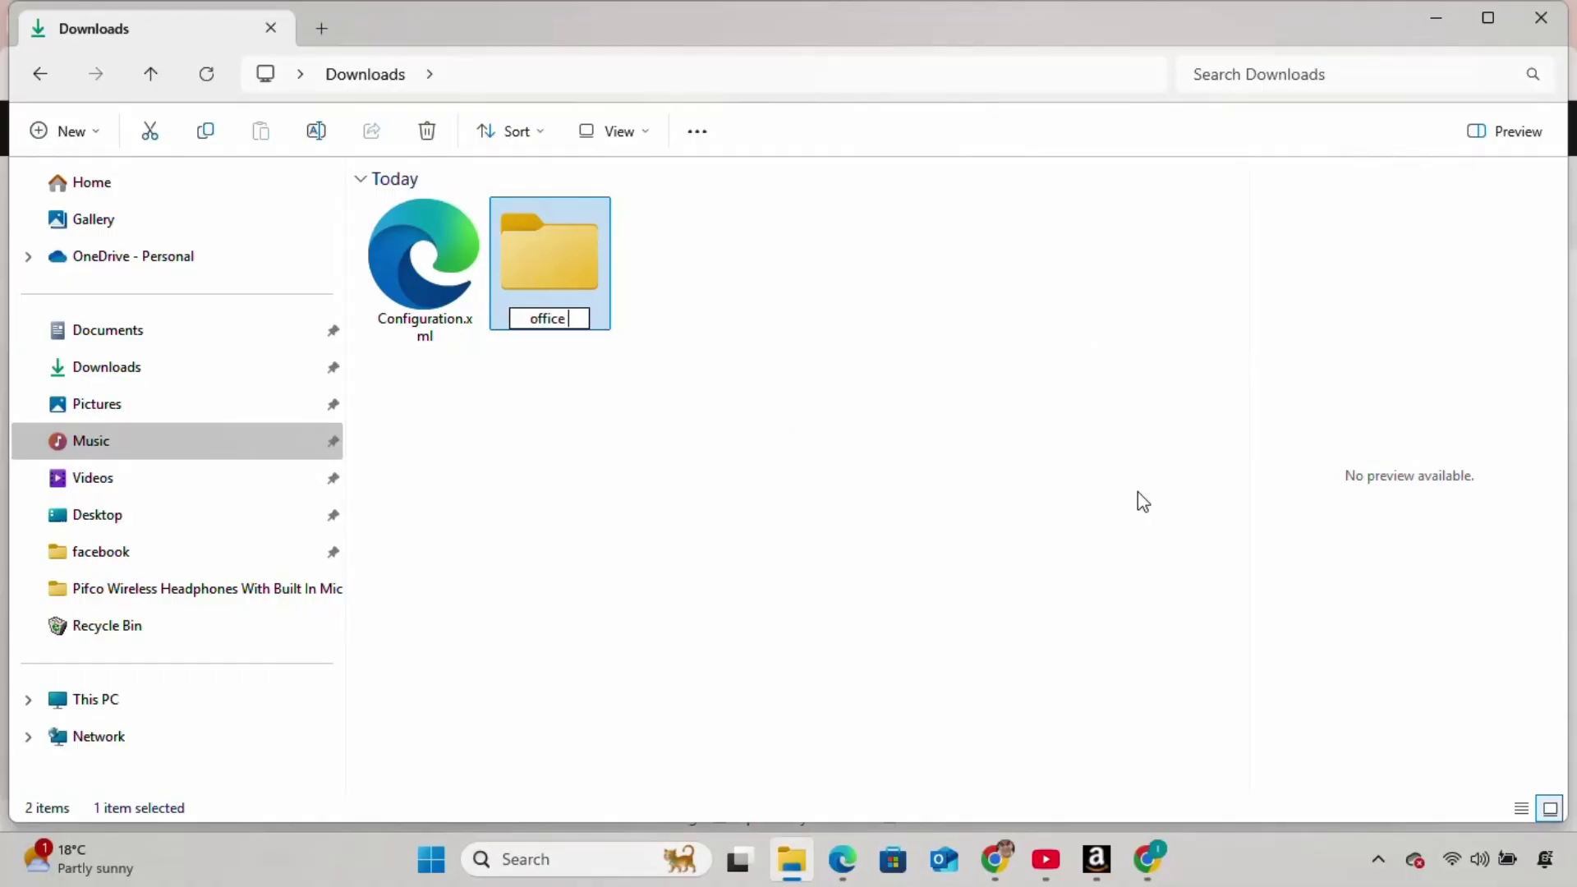
pyautogui.press('Return')
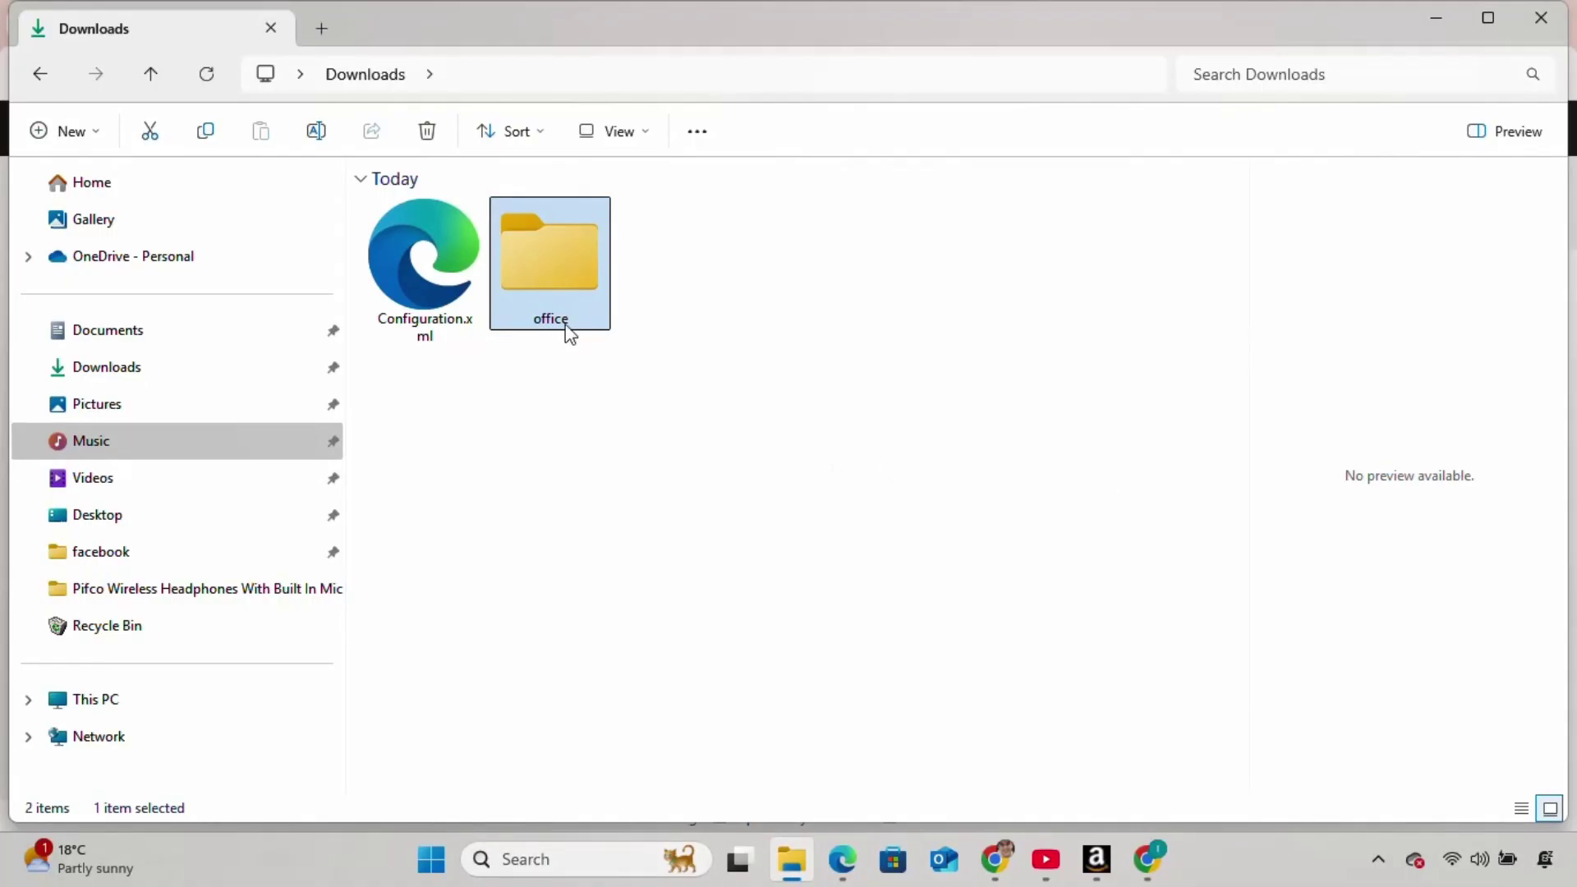
pyautogui.moveTo(431, 224); pyautogui.dragTo(563, 287)
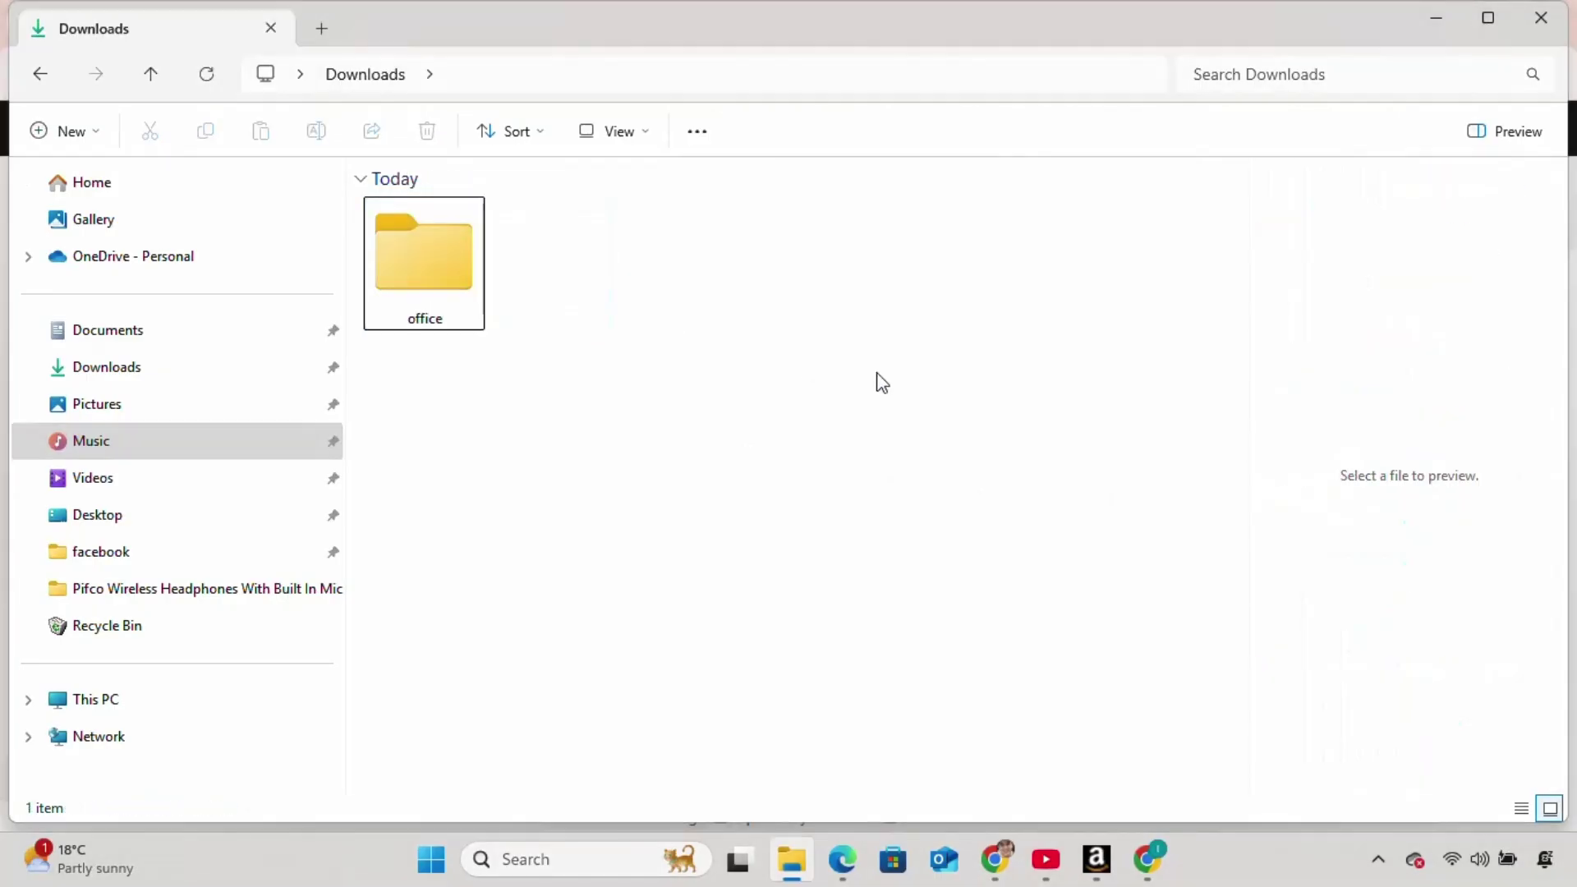
# Step: Search 'office deployment tool' and download officedeploymenttool_18925-20138.exe from Microsoft's page
pyautogui.click(1150, 860)
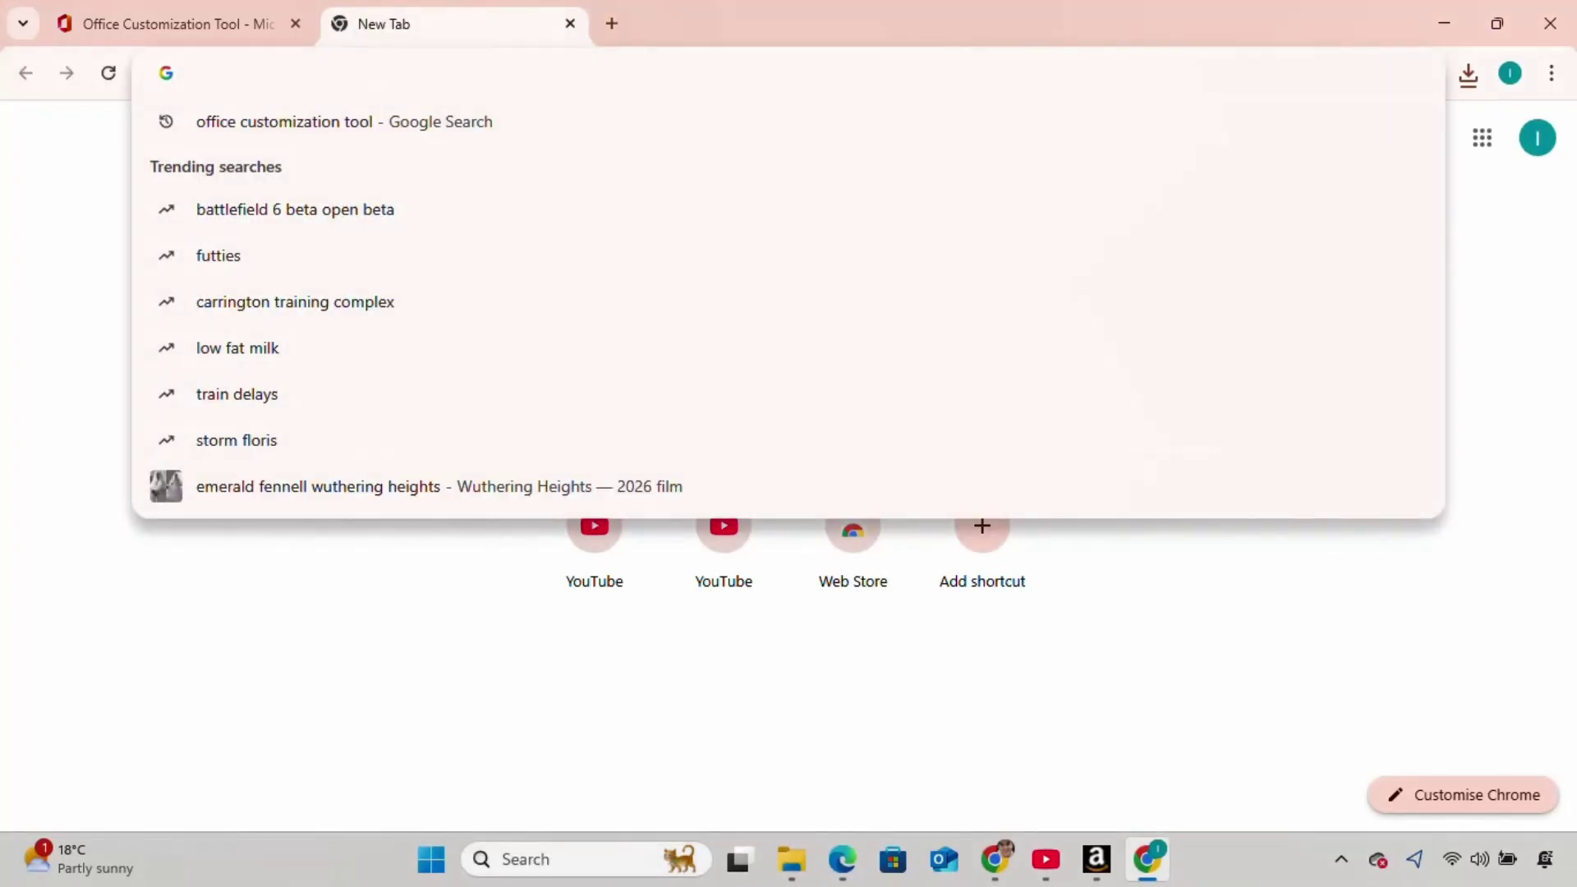
pyautogui.write('office')
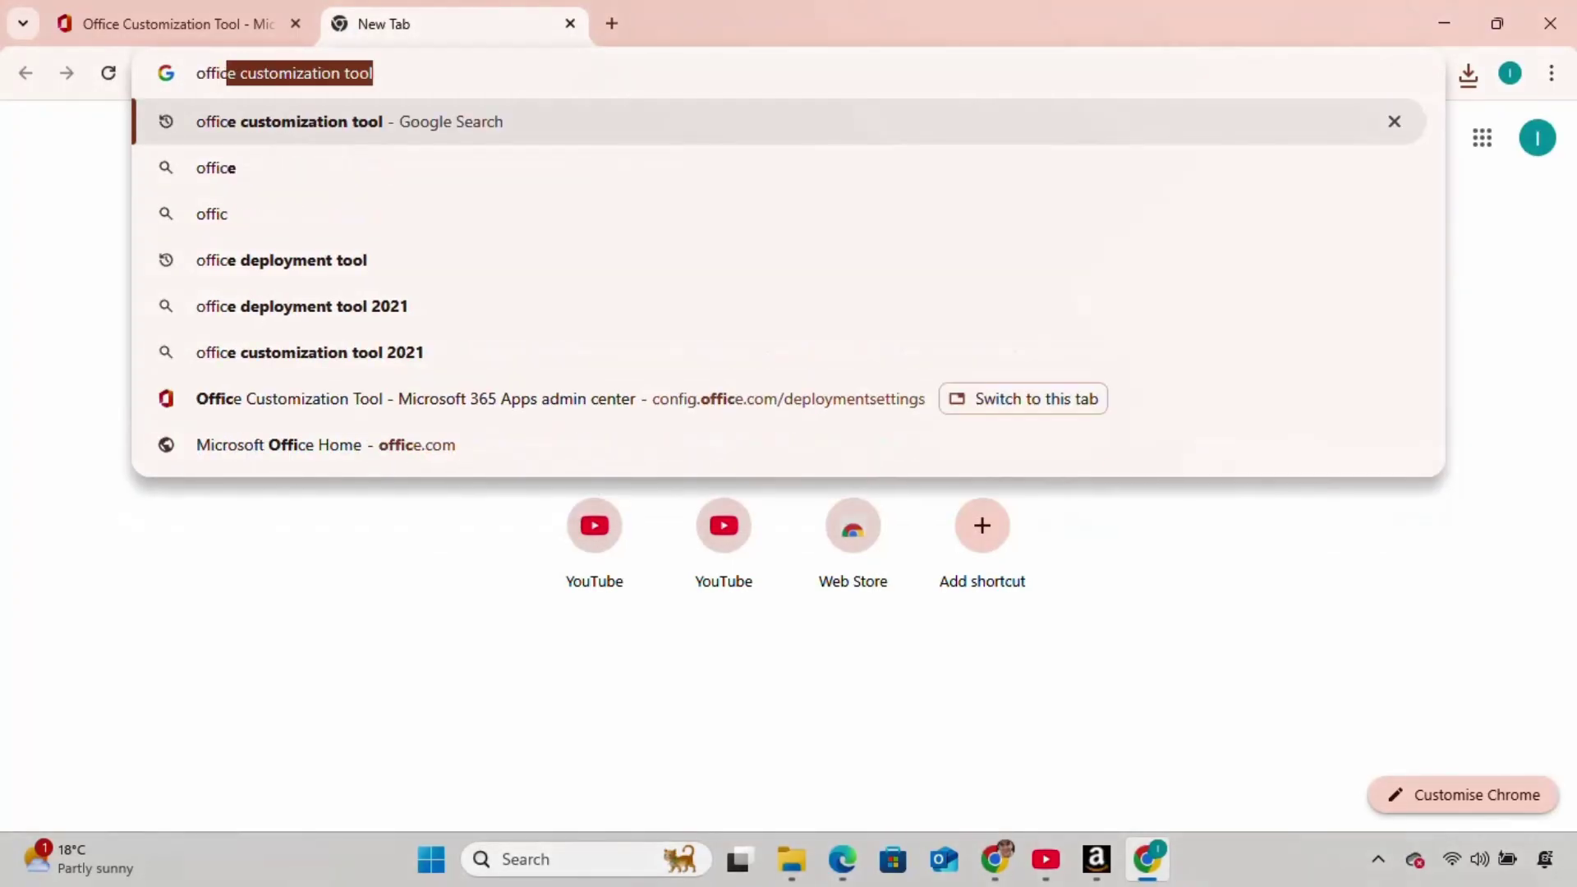
pyautogui.write(' d')
pyautogui.press('Down')
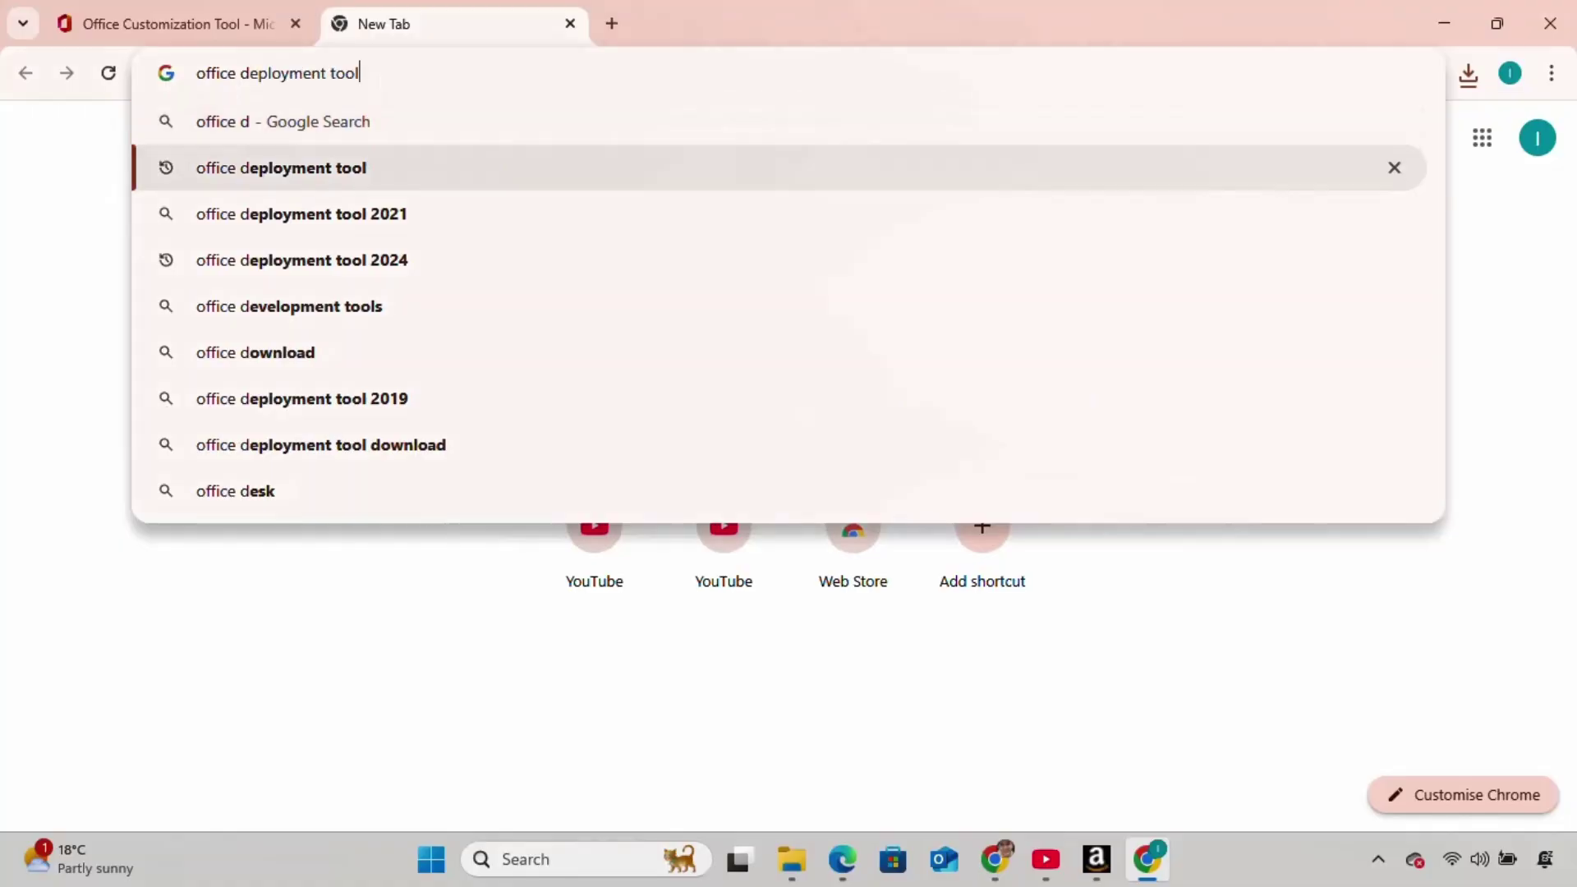
pyautogui.press('Return')
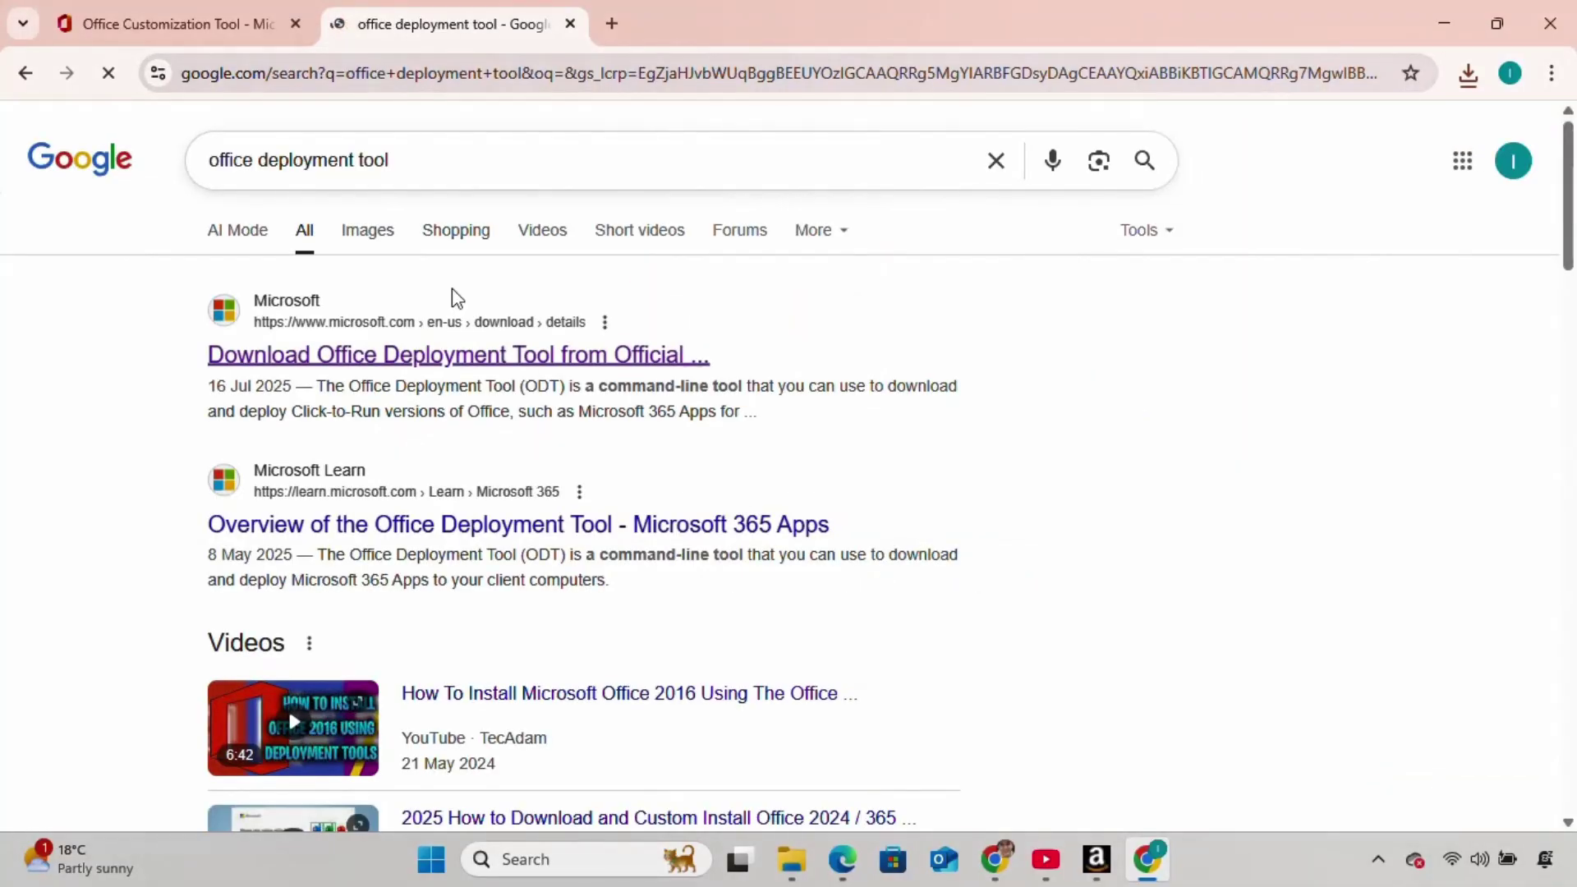
pyautogui.click(404, 362)
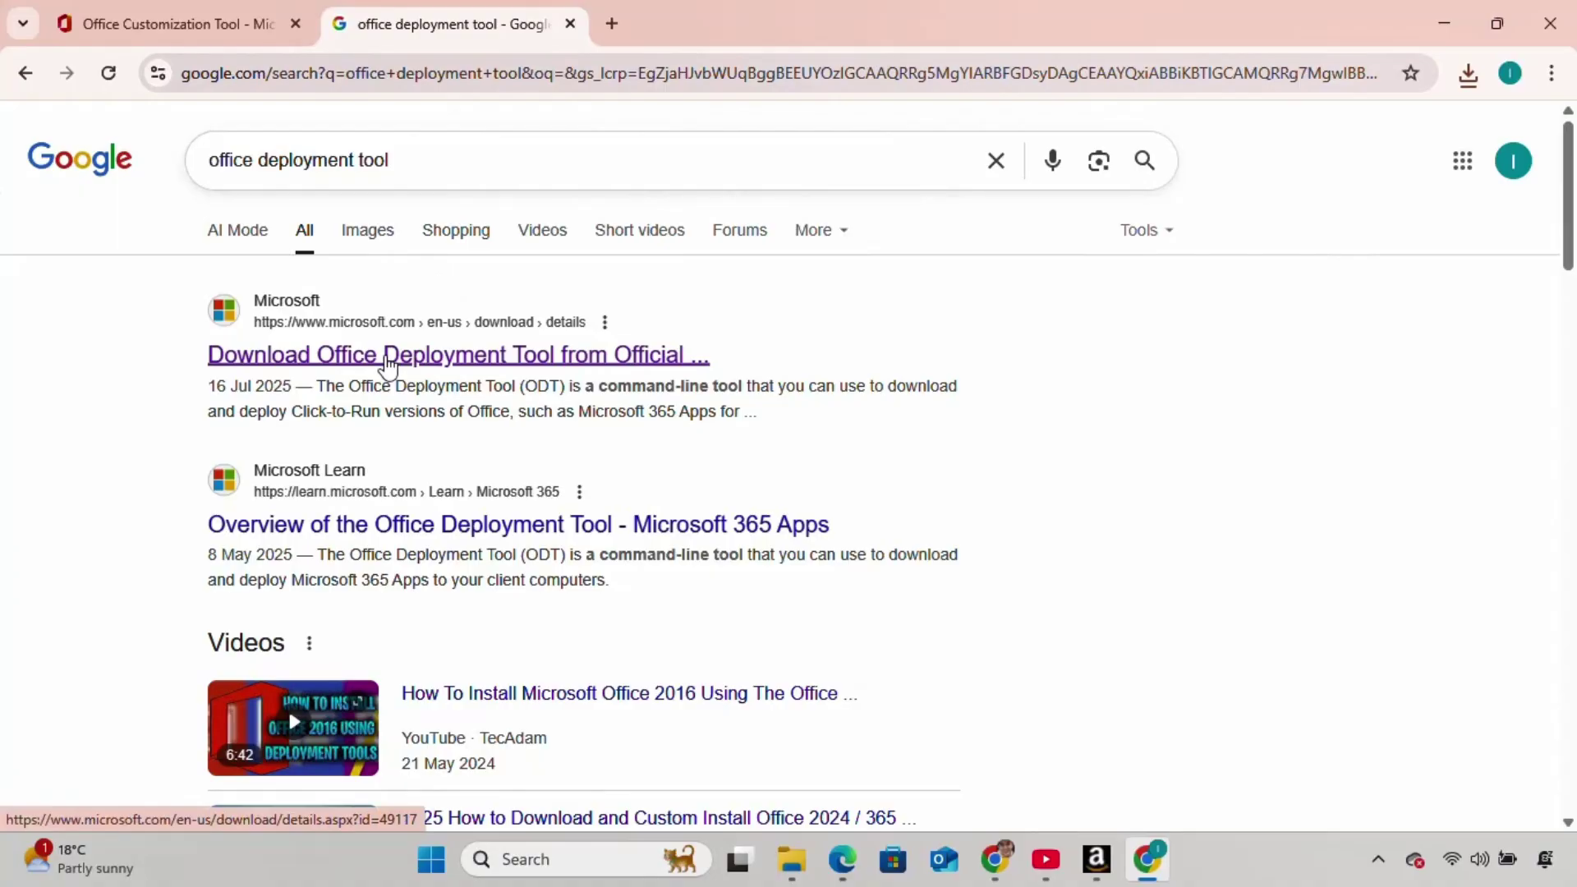
pyautogui.click(388, 362)
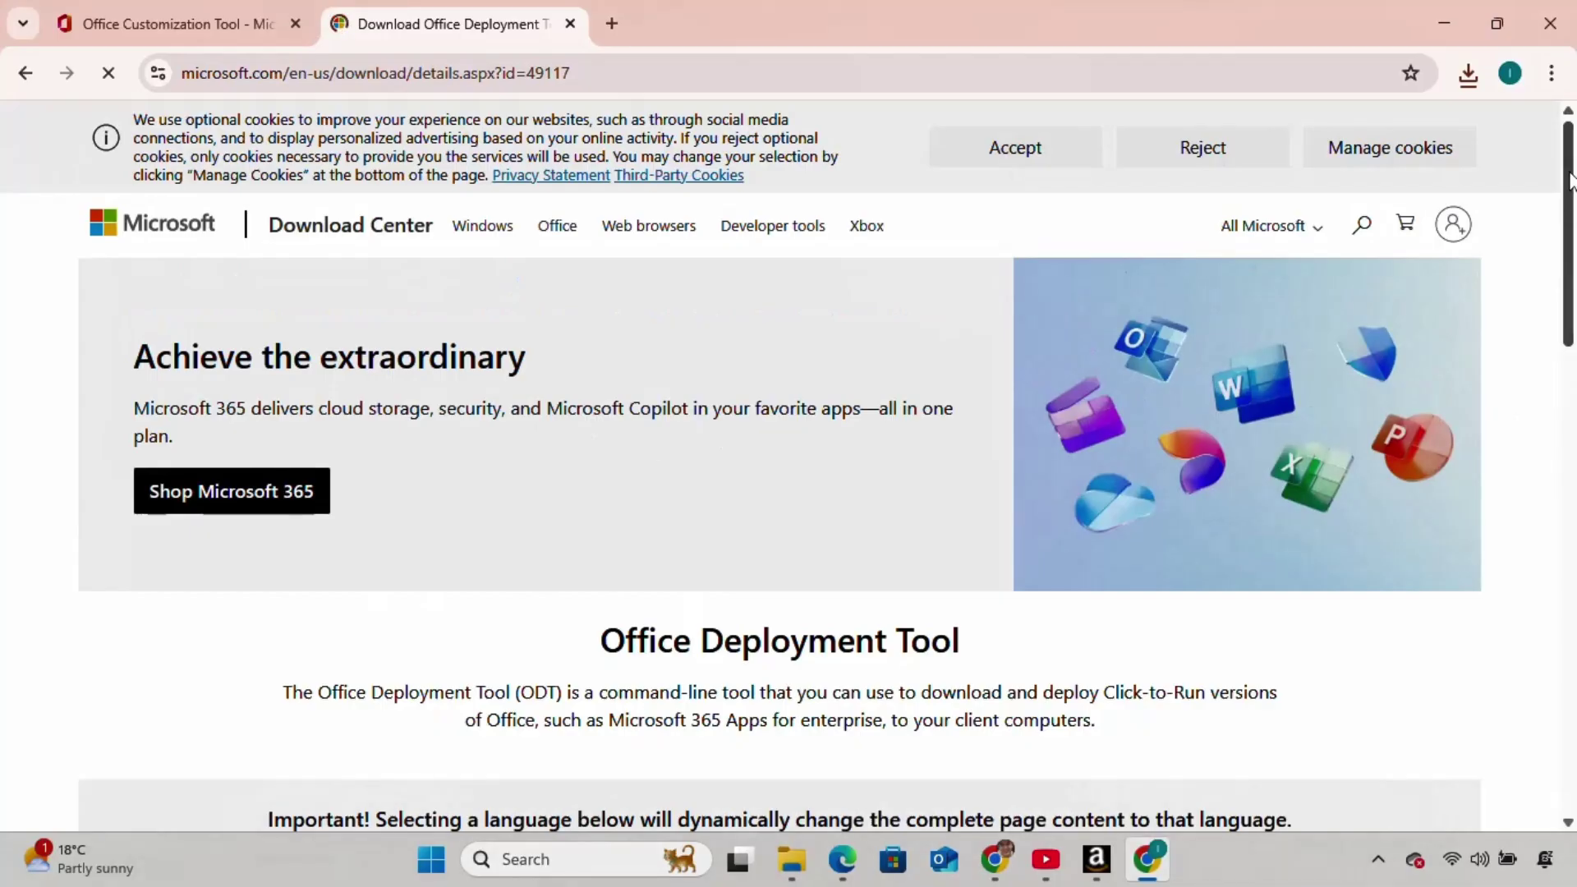
pyautogui.moveTo(1572, 183); pyautogui.dragTo(1573, 300)
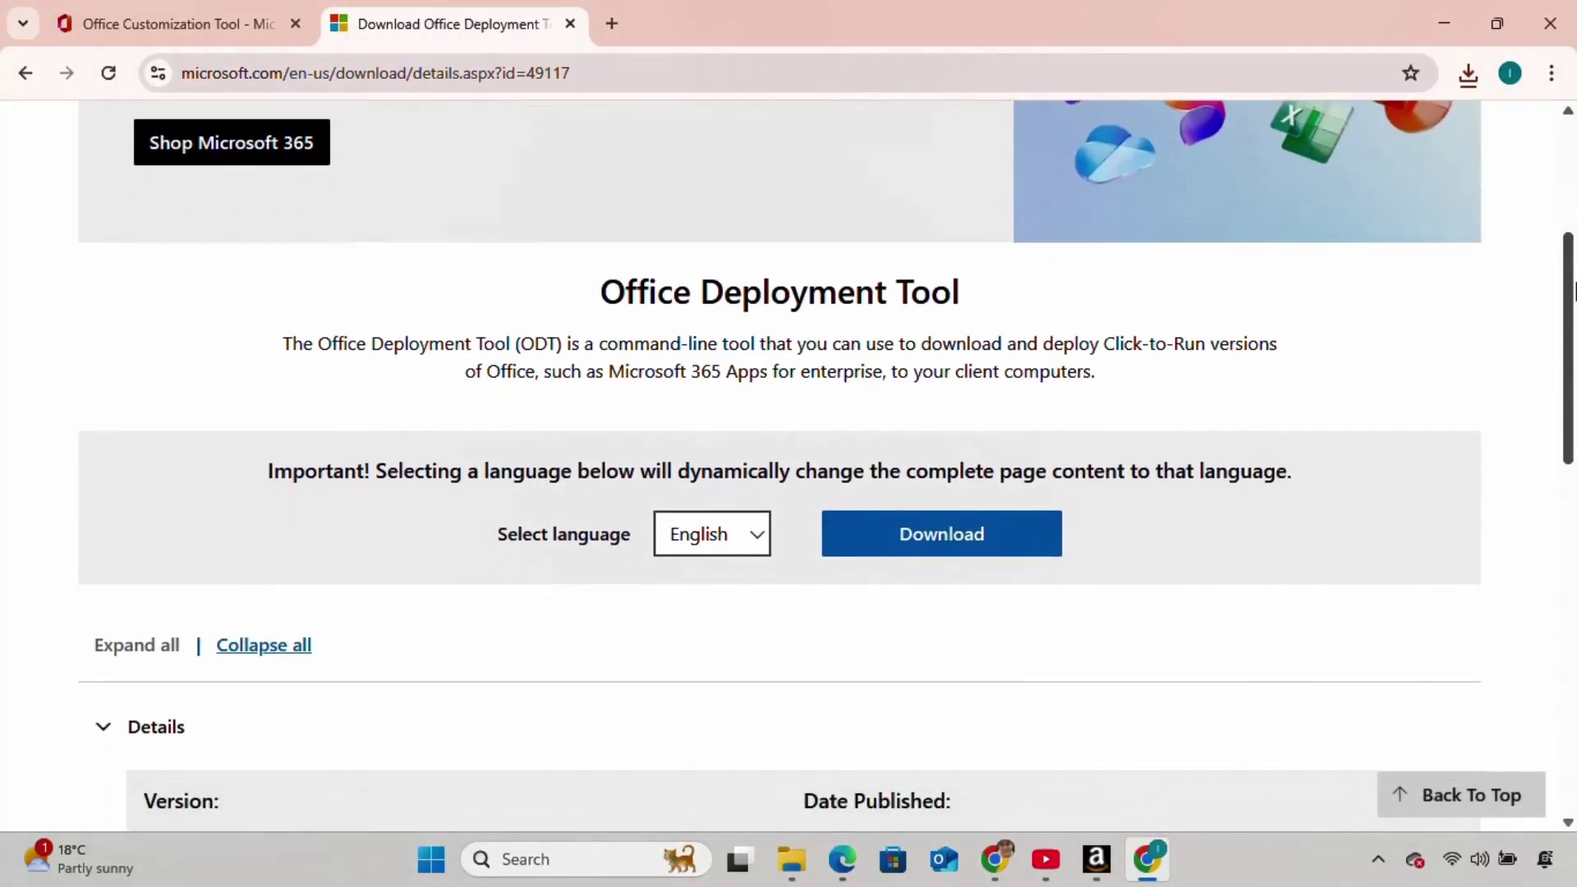
pyautogui.click(928, 545)
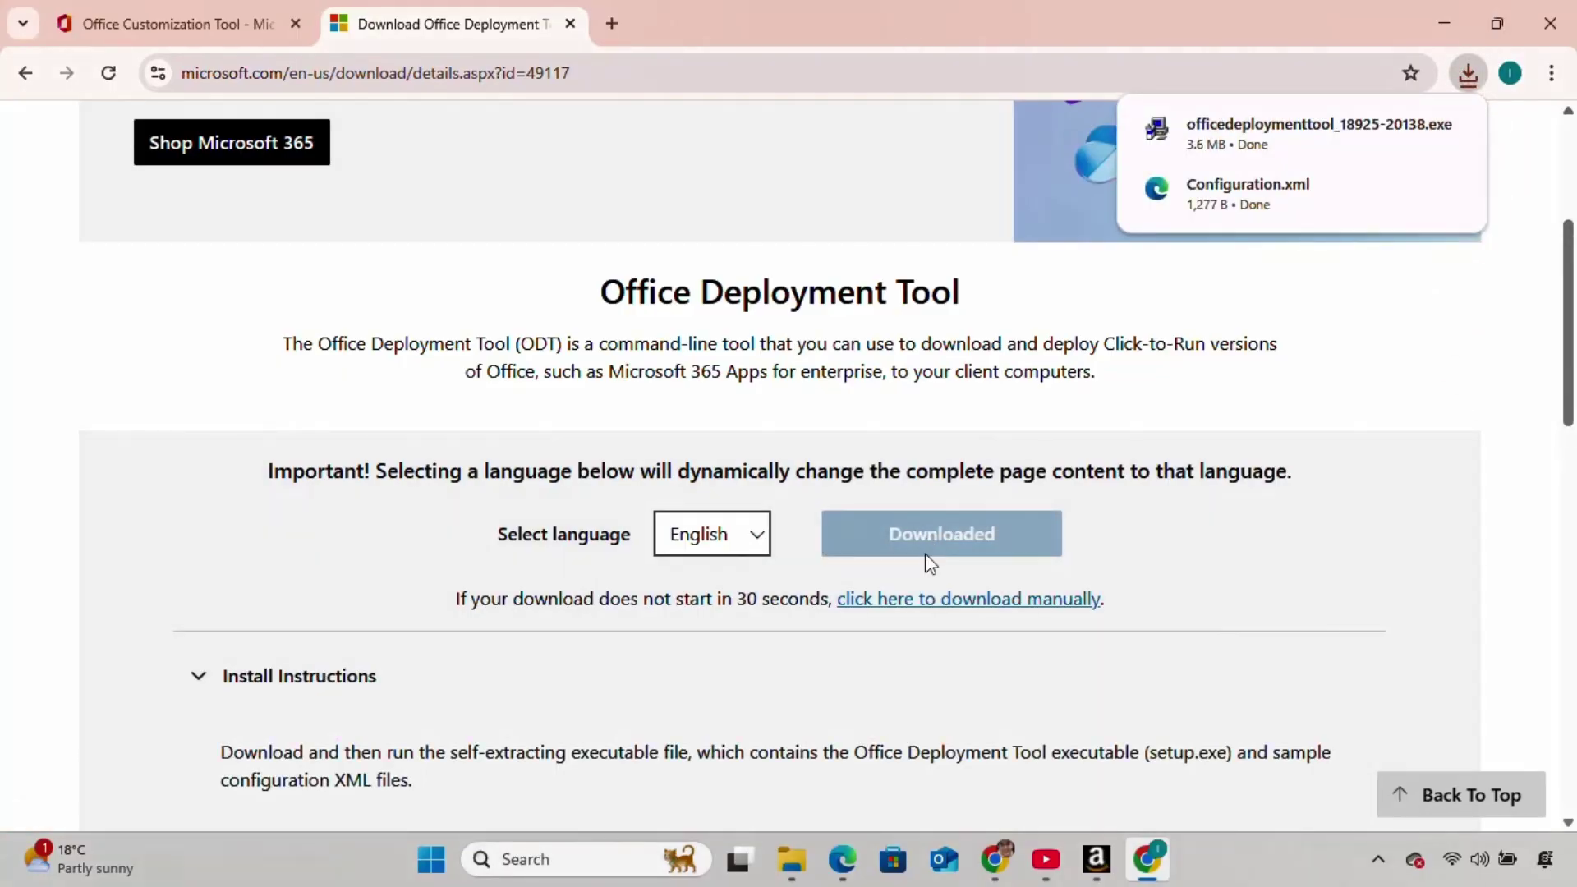
pyautogui.click(793, 862)
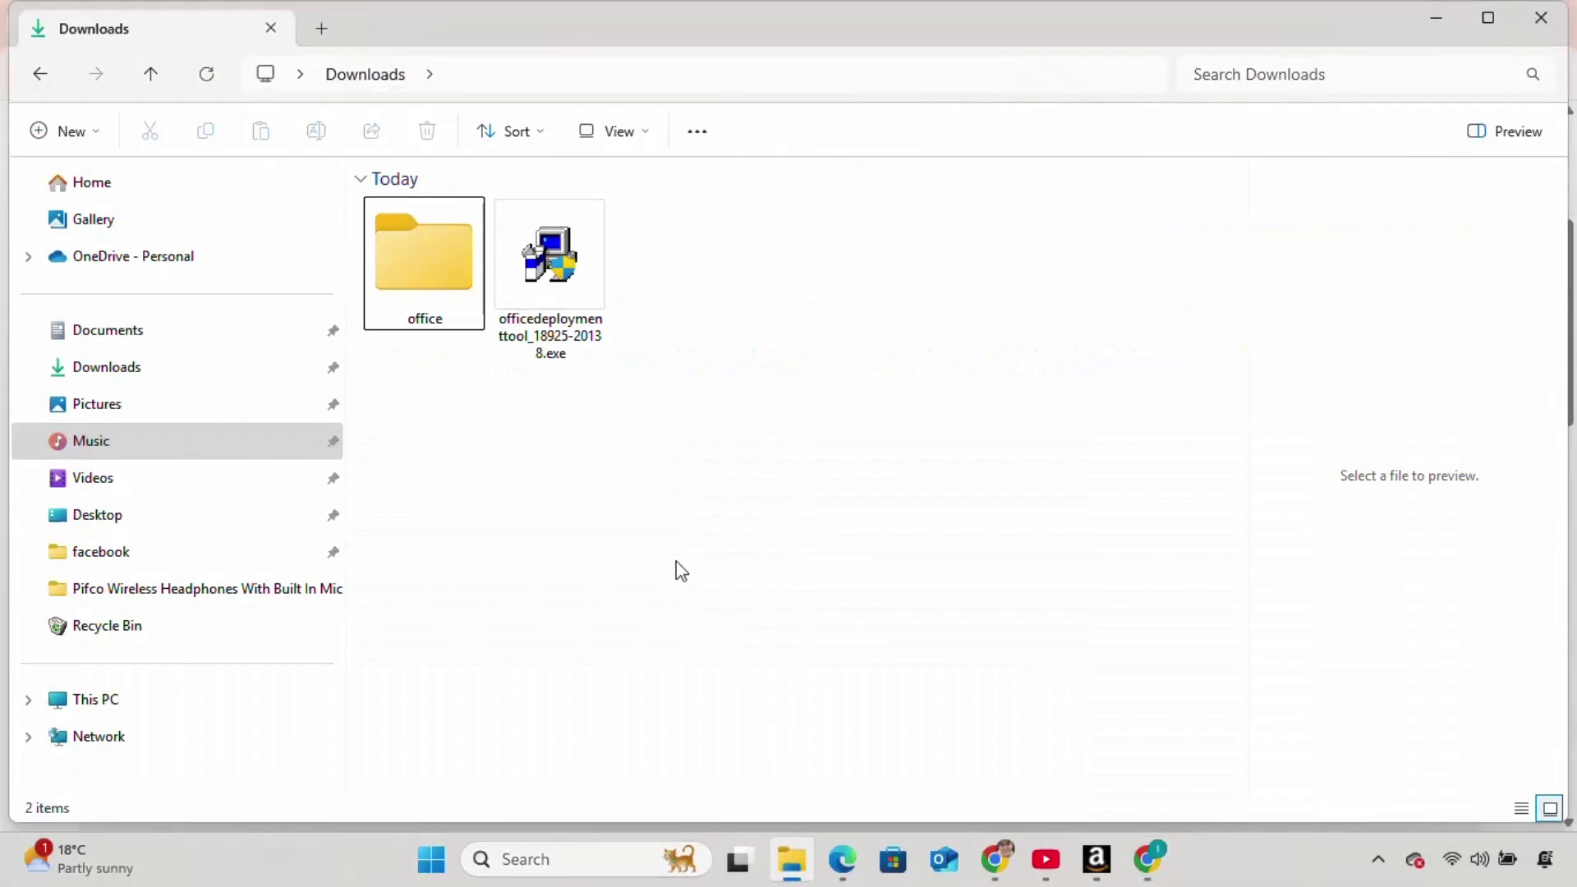
# Step: Run the downloaded installer, accept its license, and extract its files into Downloads
pyautogui.doubleClick(574, 266)
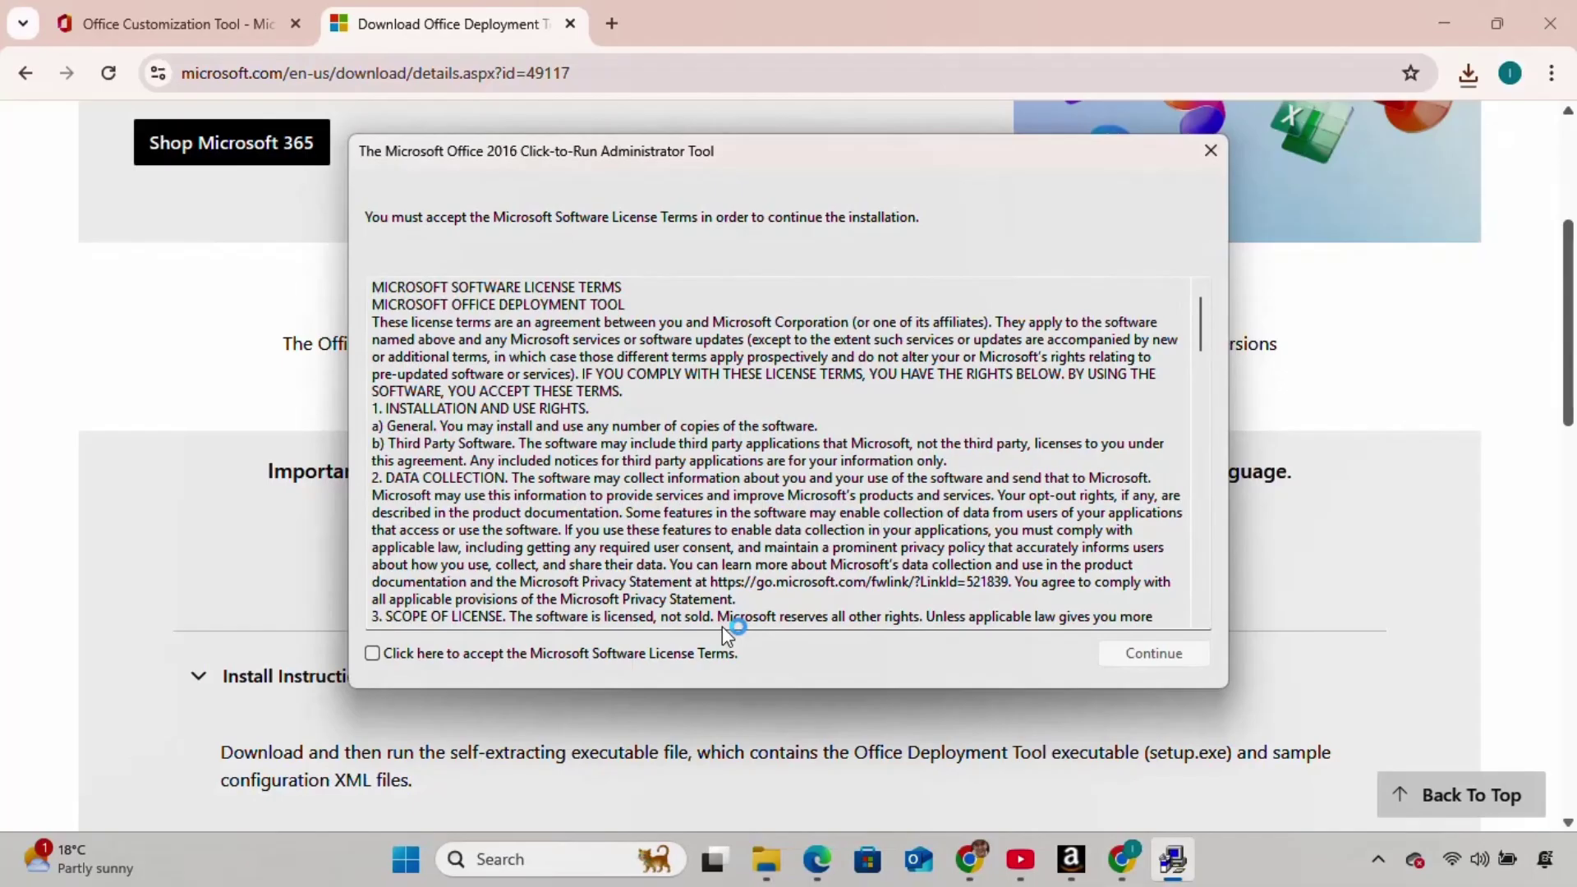
pyautogui.click(437, 653)
pyautogui.click(1130, 651)
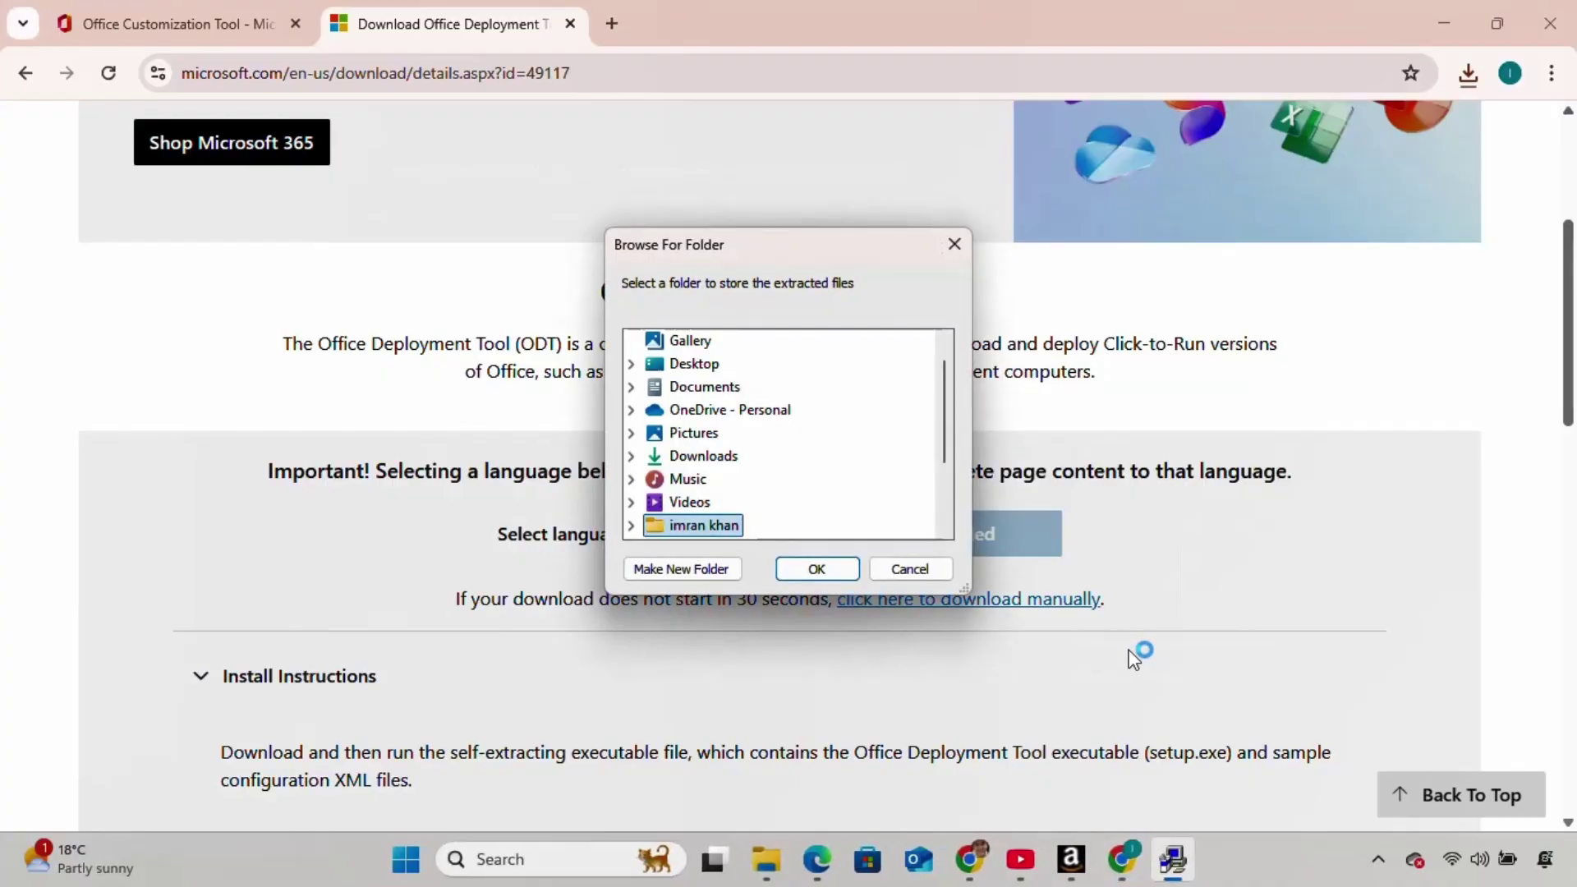
pyautogui.click(704, 457)
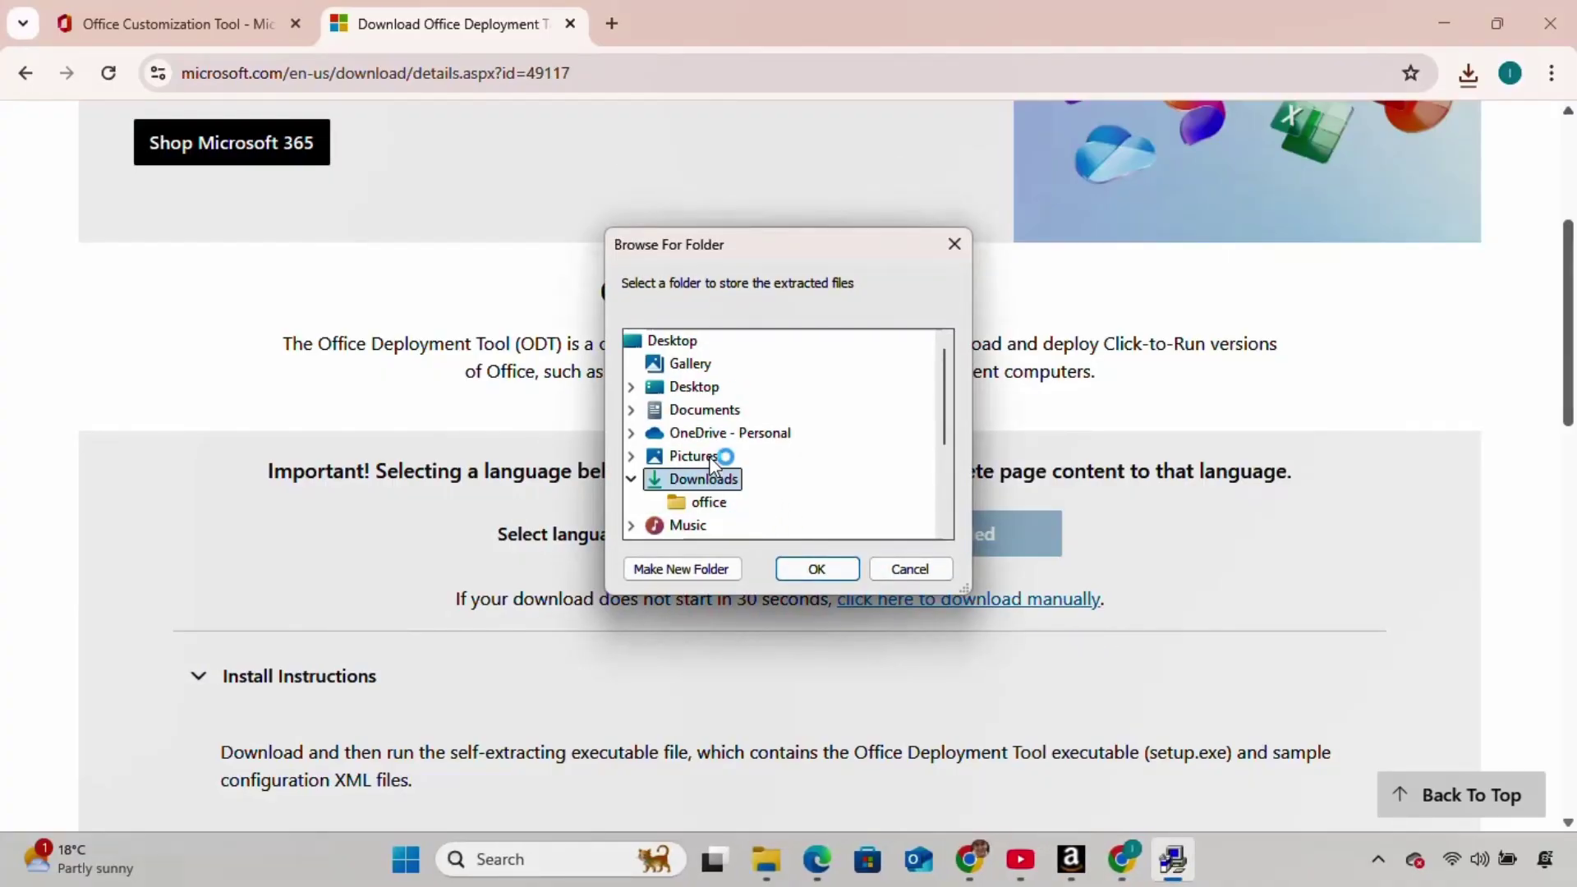
pyautogui.click(806, 566)
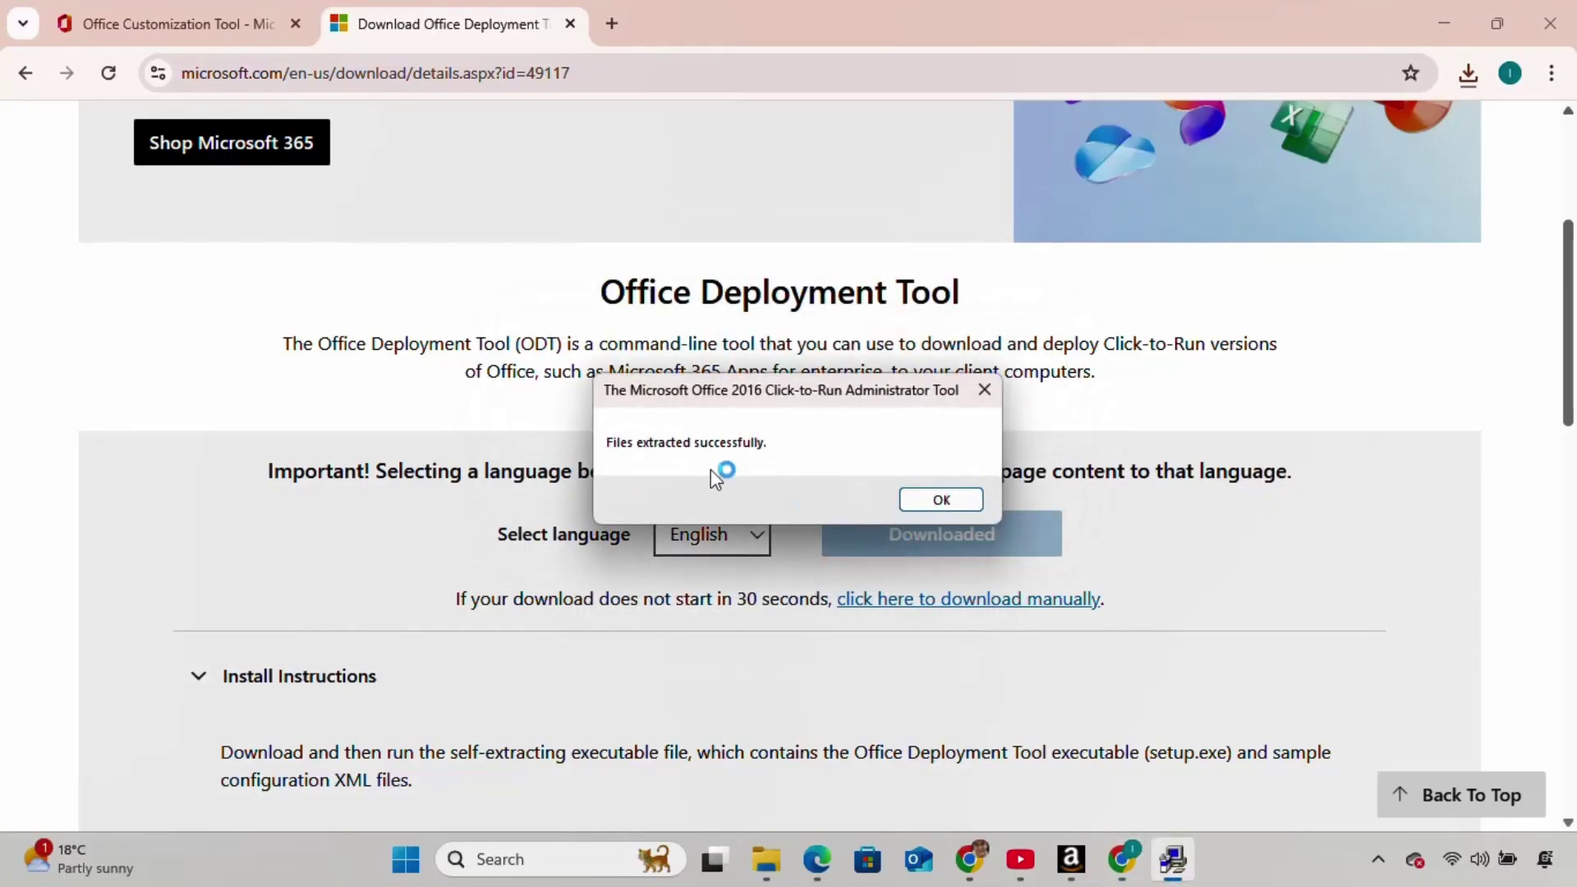
pyautogui.click(952, 502)
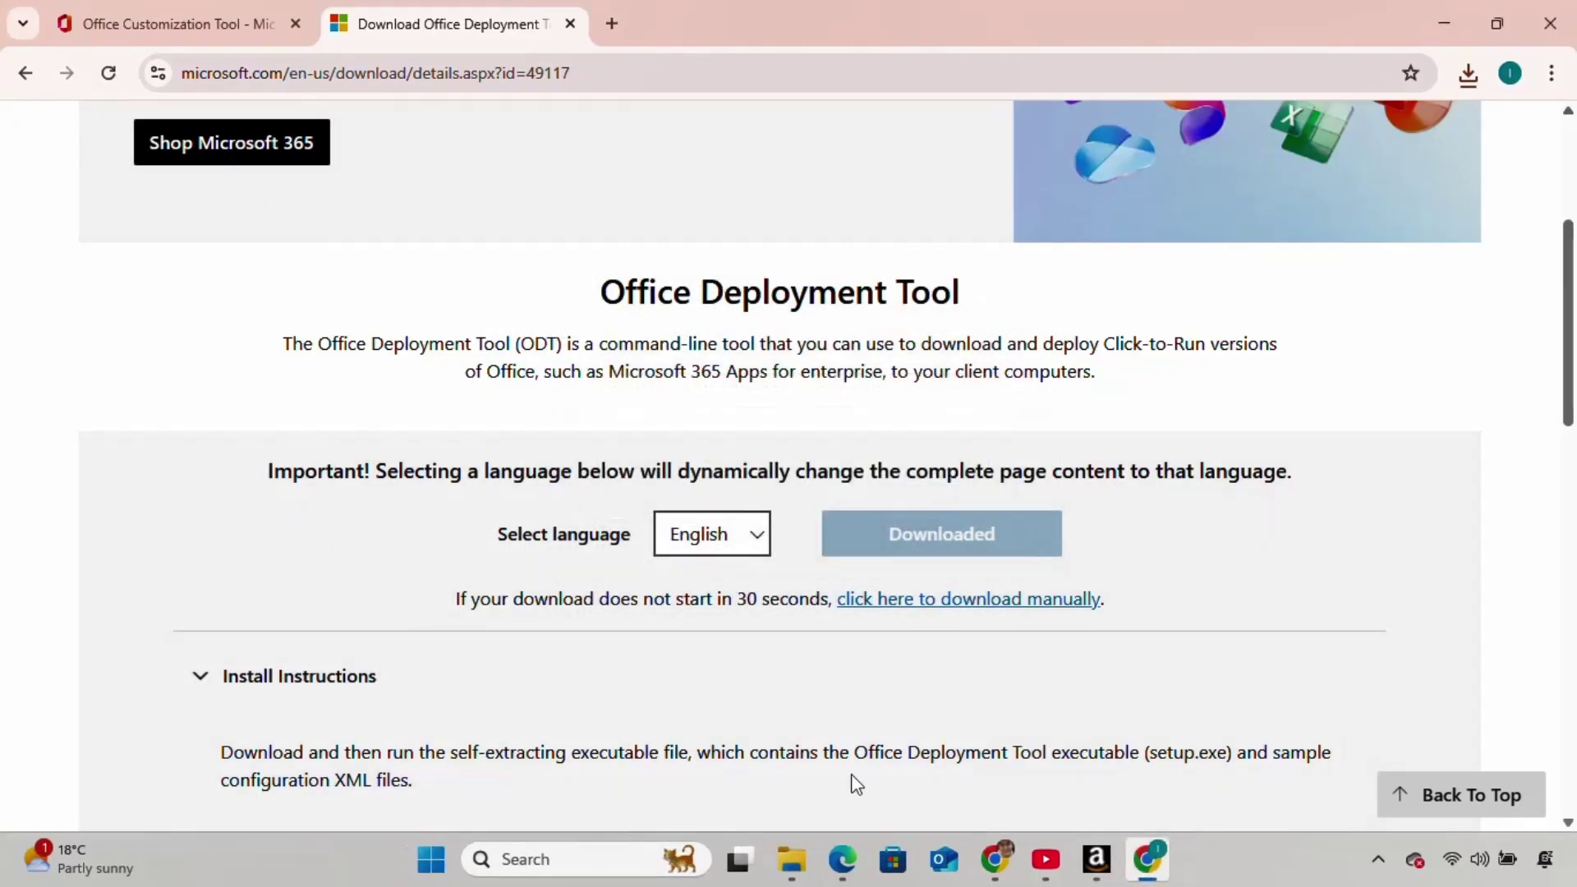
# Step: Move setup.exe into the office folder and open that folder
pyautogui.click(793, 862)
pyautogui.click(707, 570)
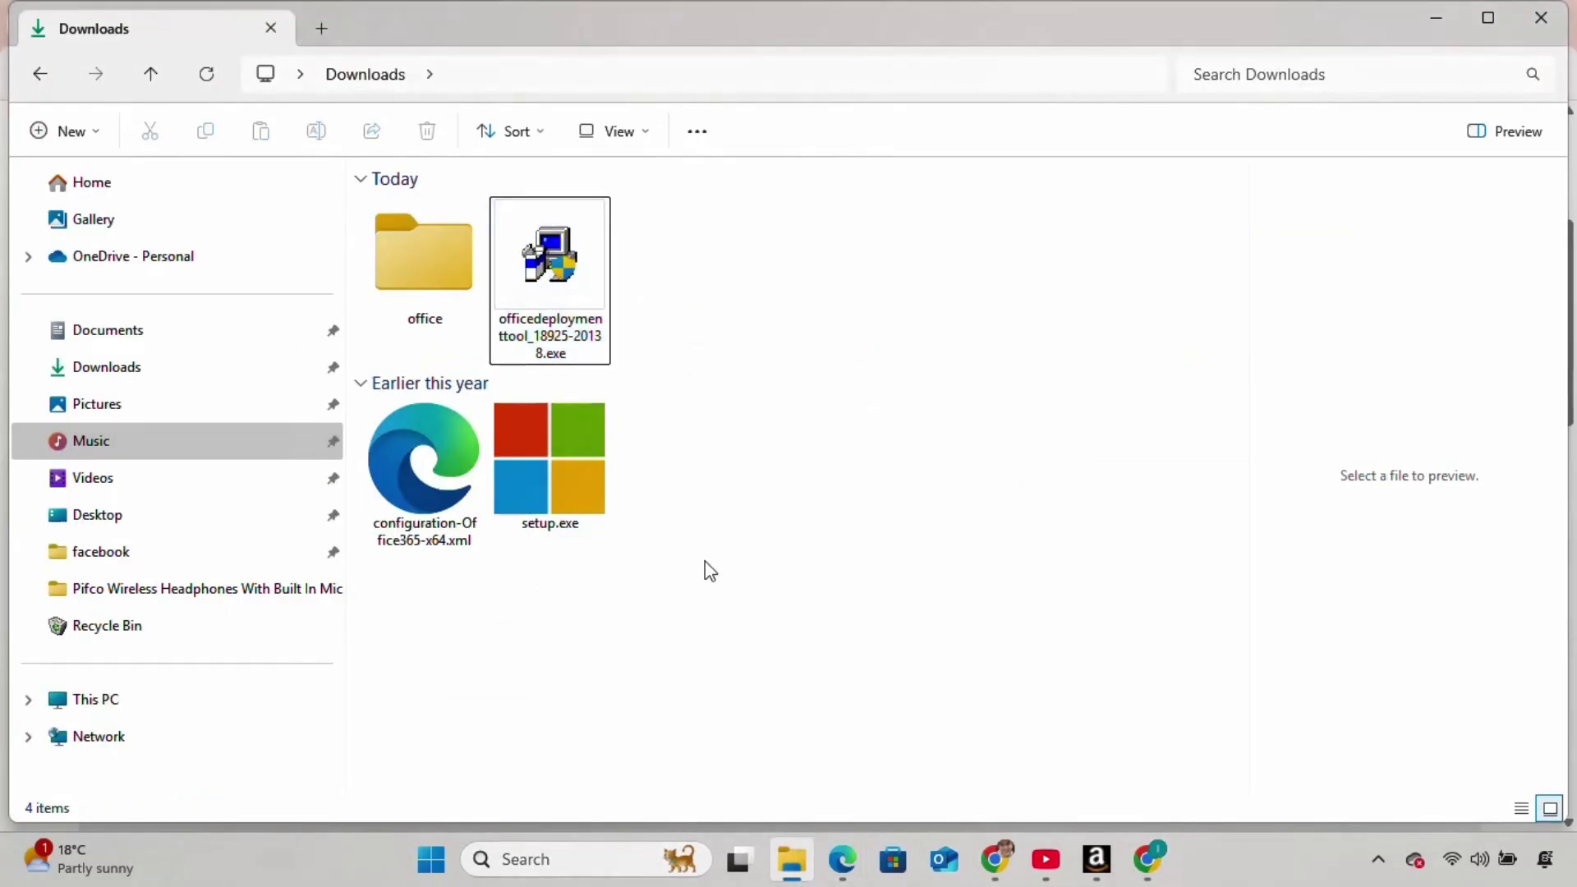
pyautogui.click(535, 484)
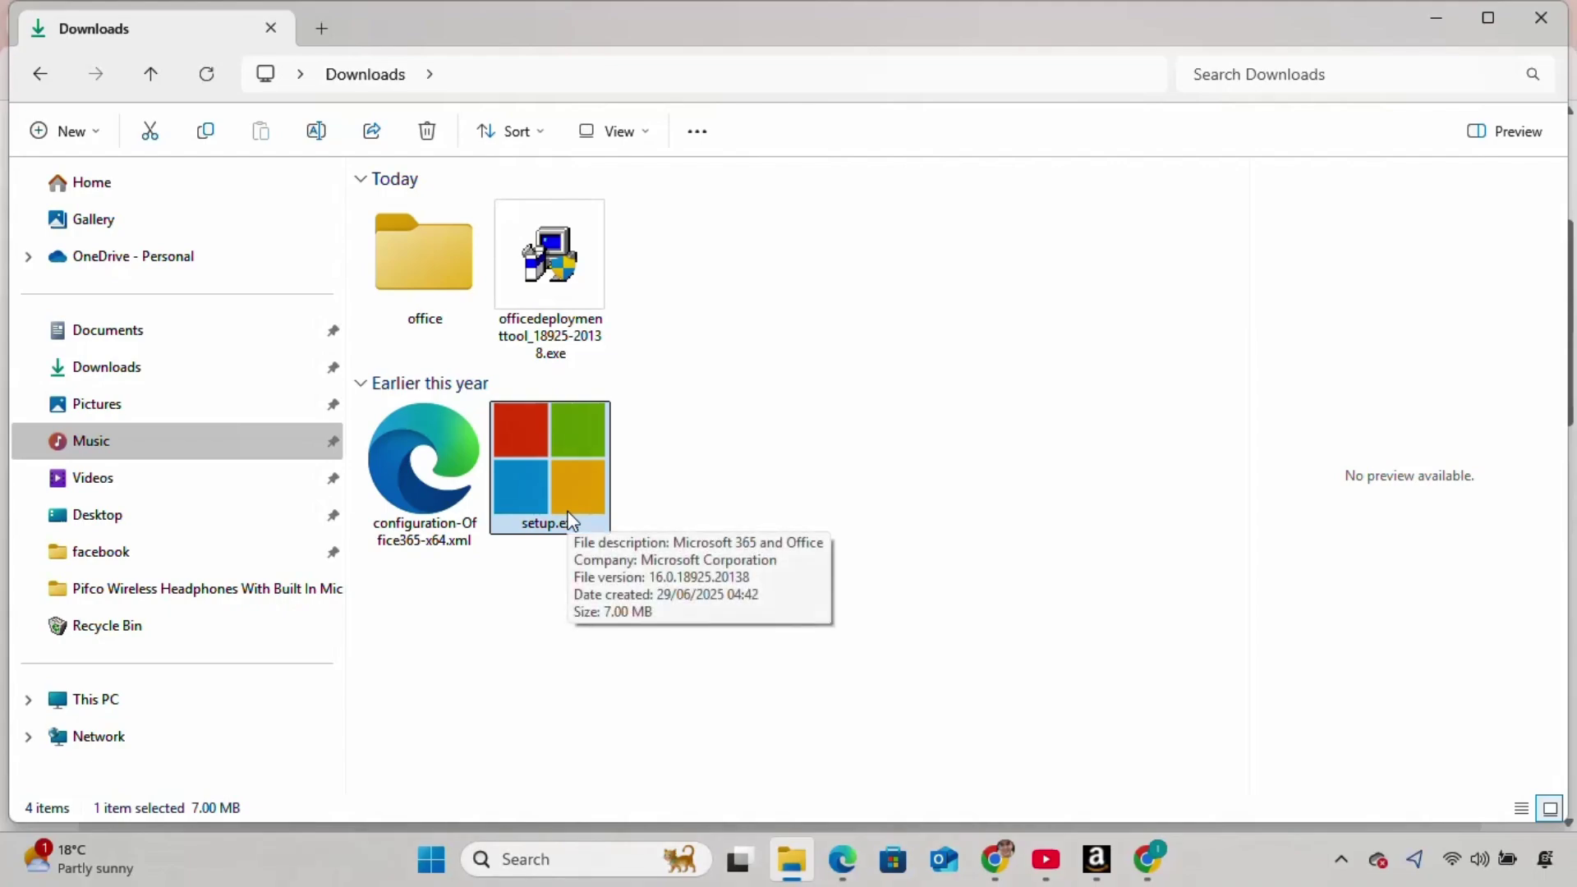
pyautogui.moveTo(572, 520); pyautogui.dragTo(455, 308)
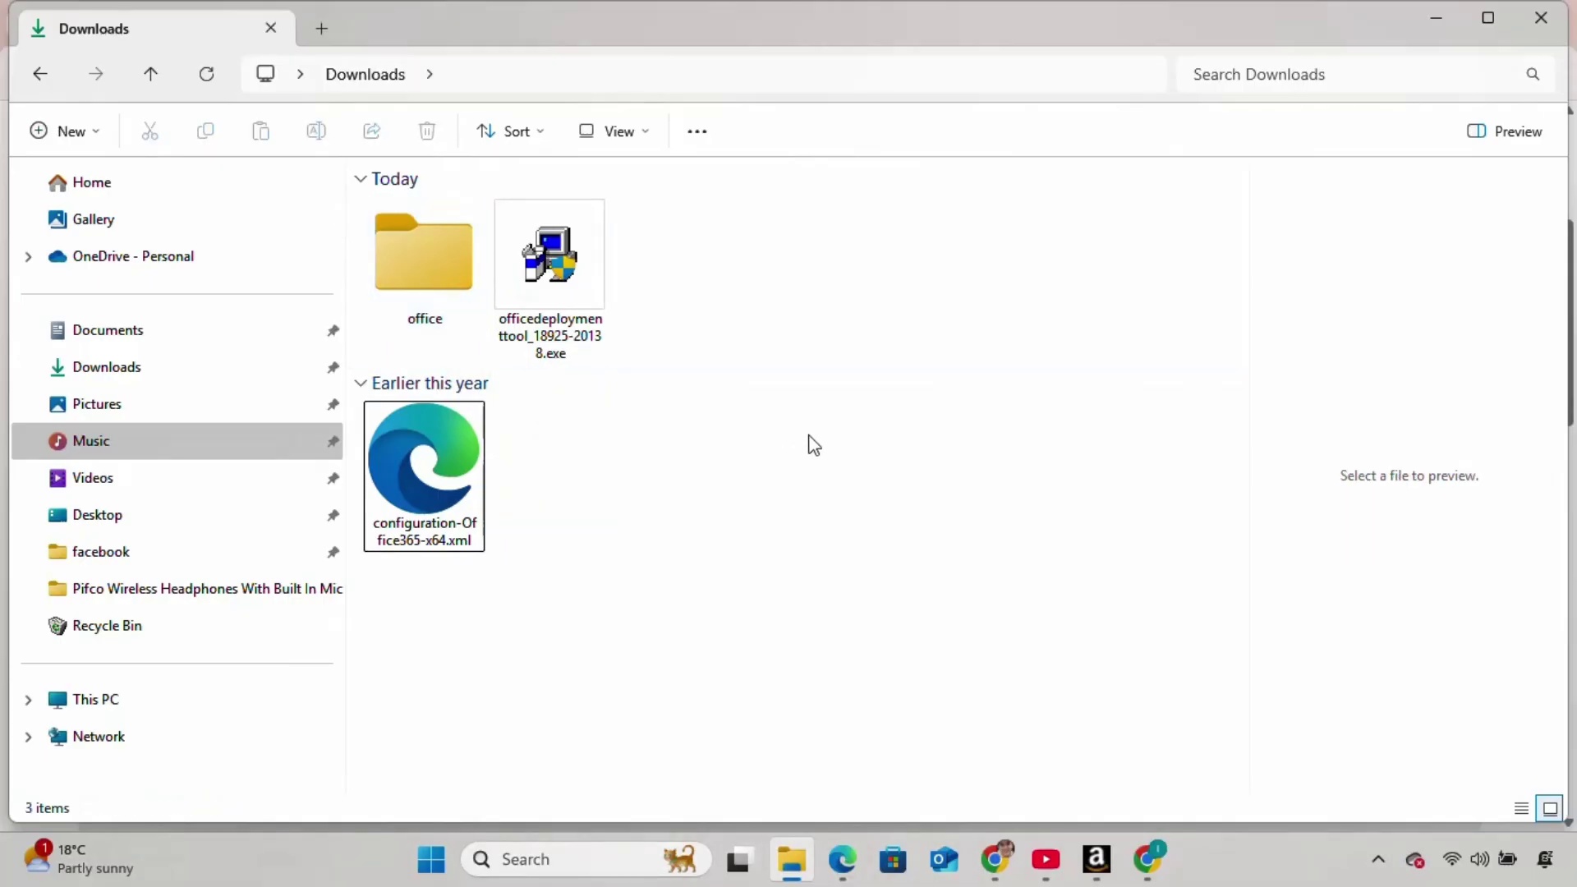
pyautogui.doubleClick(438, 248)
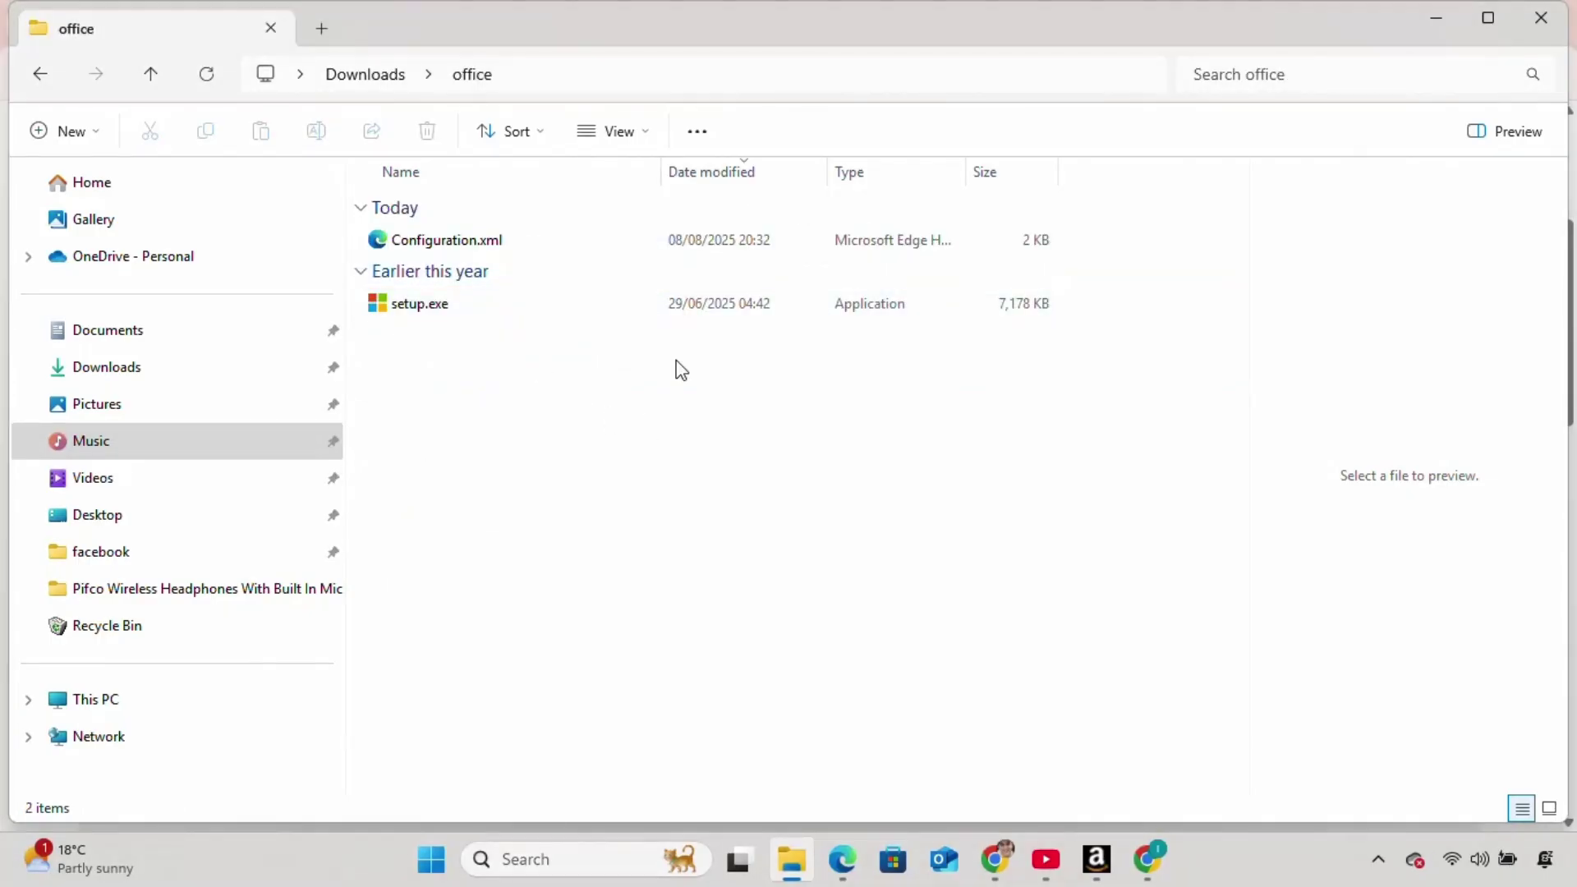
# Step: Copy the office folder's full path from the address bar
pyautogui.click(793, 75)
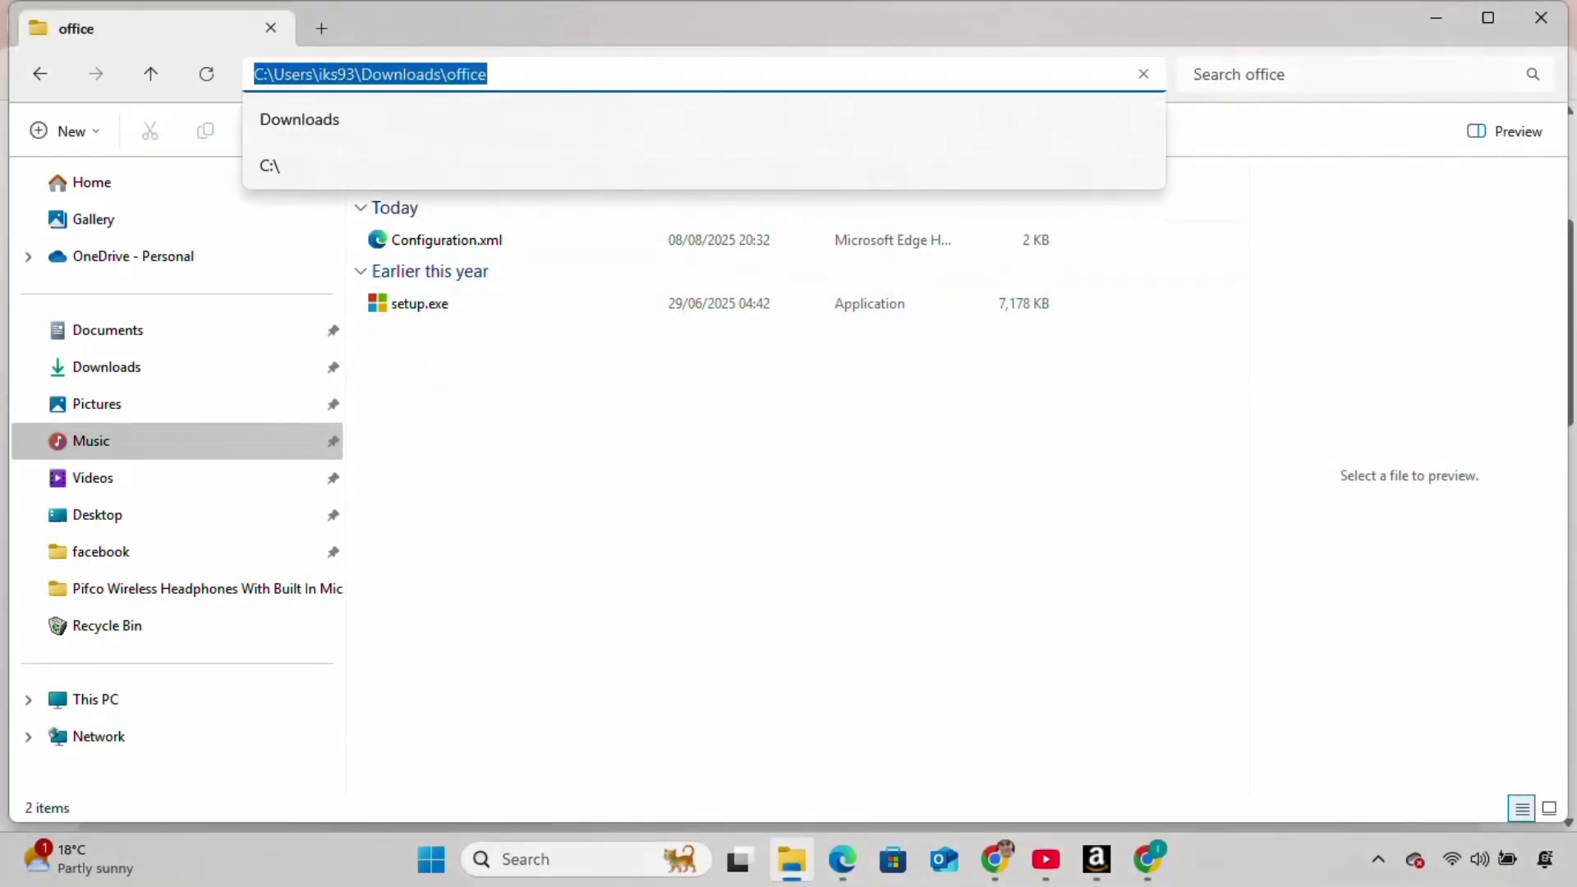
pyautogui.rightClick(450, 72)
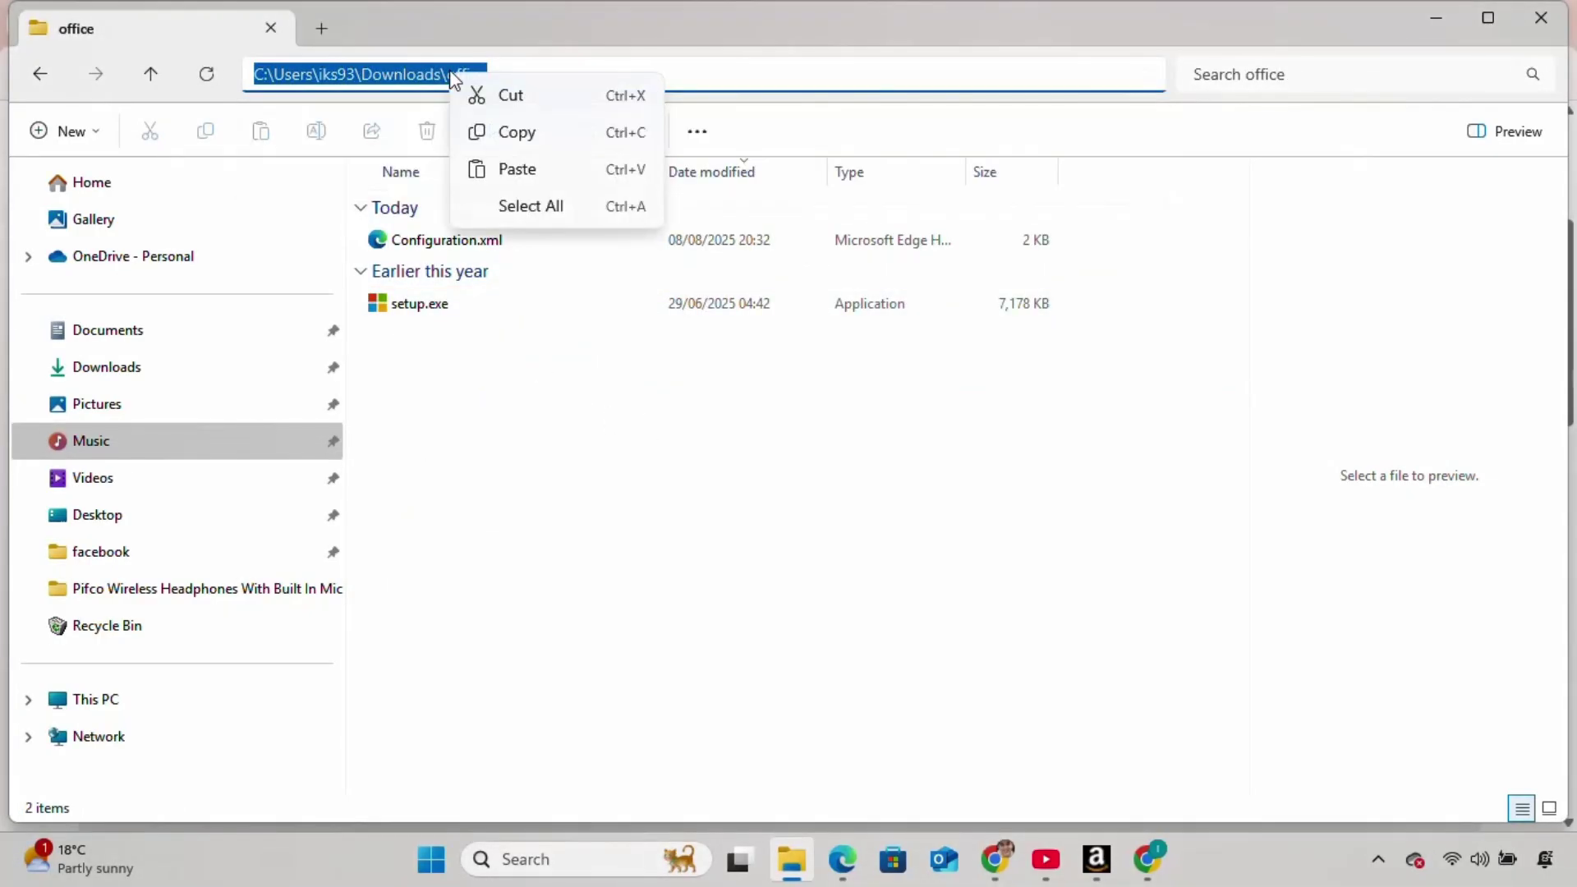
pyautogui.click(521, 132)
pyautogui.click(640, 572)
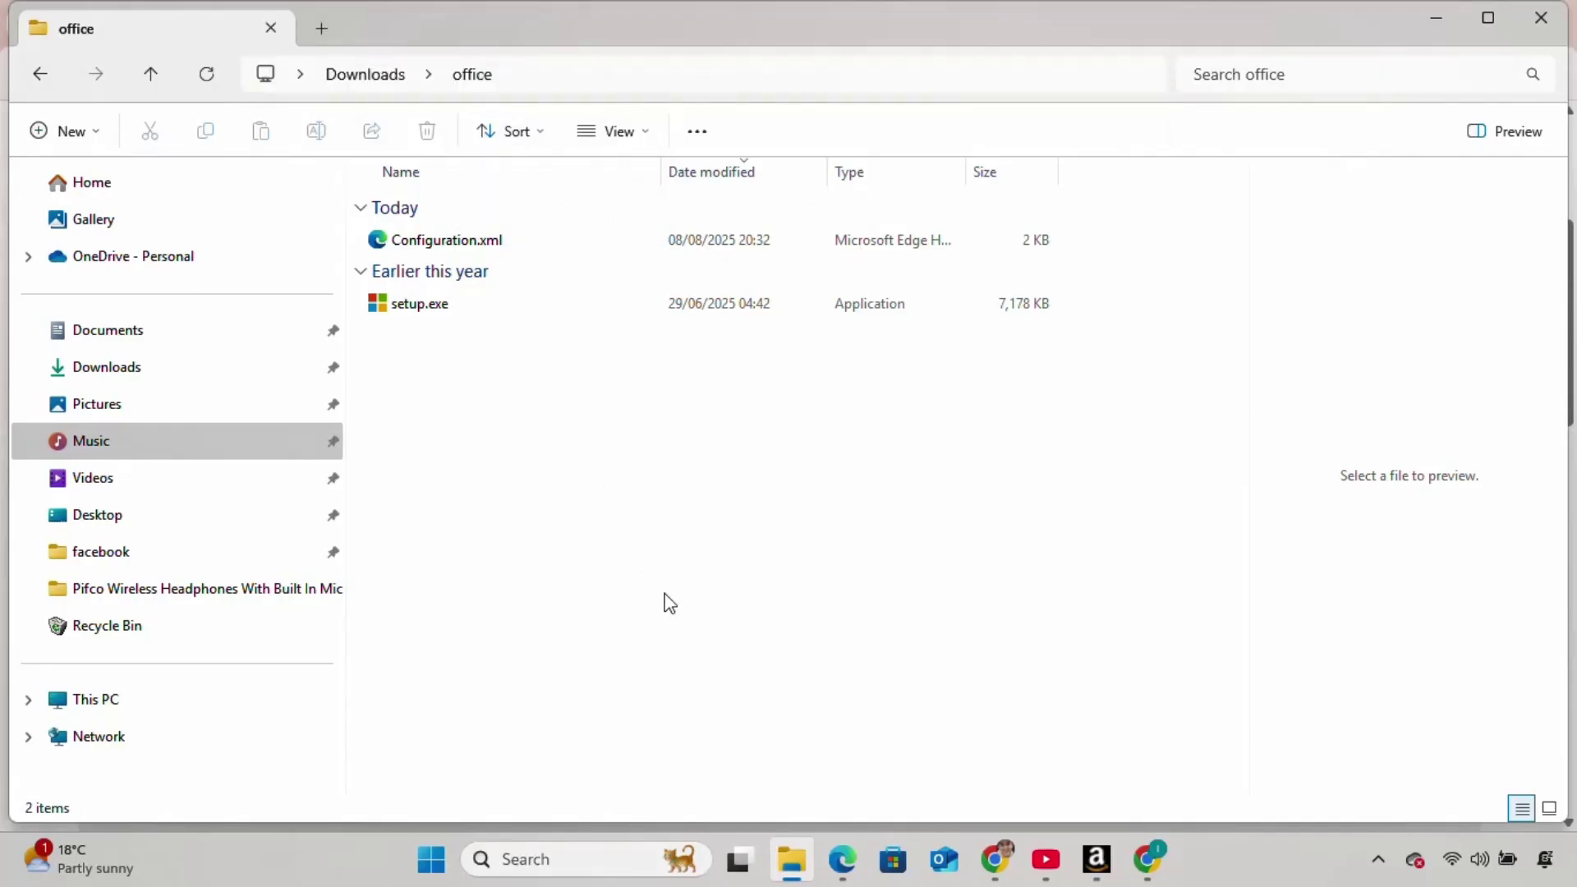
# Step: Launch Command Prompt as administrator from Windows search for 'cmd'
pyautogui.click(534, 859)
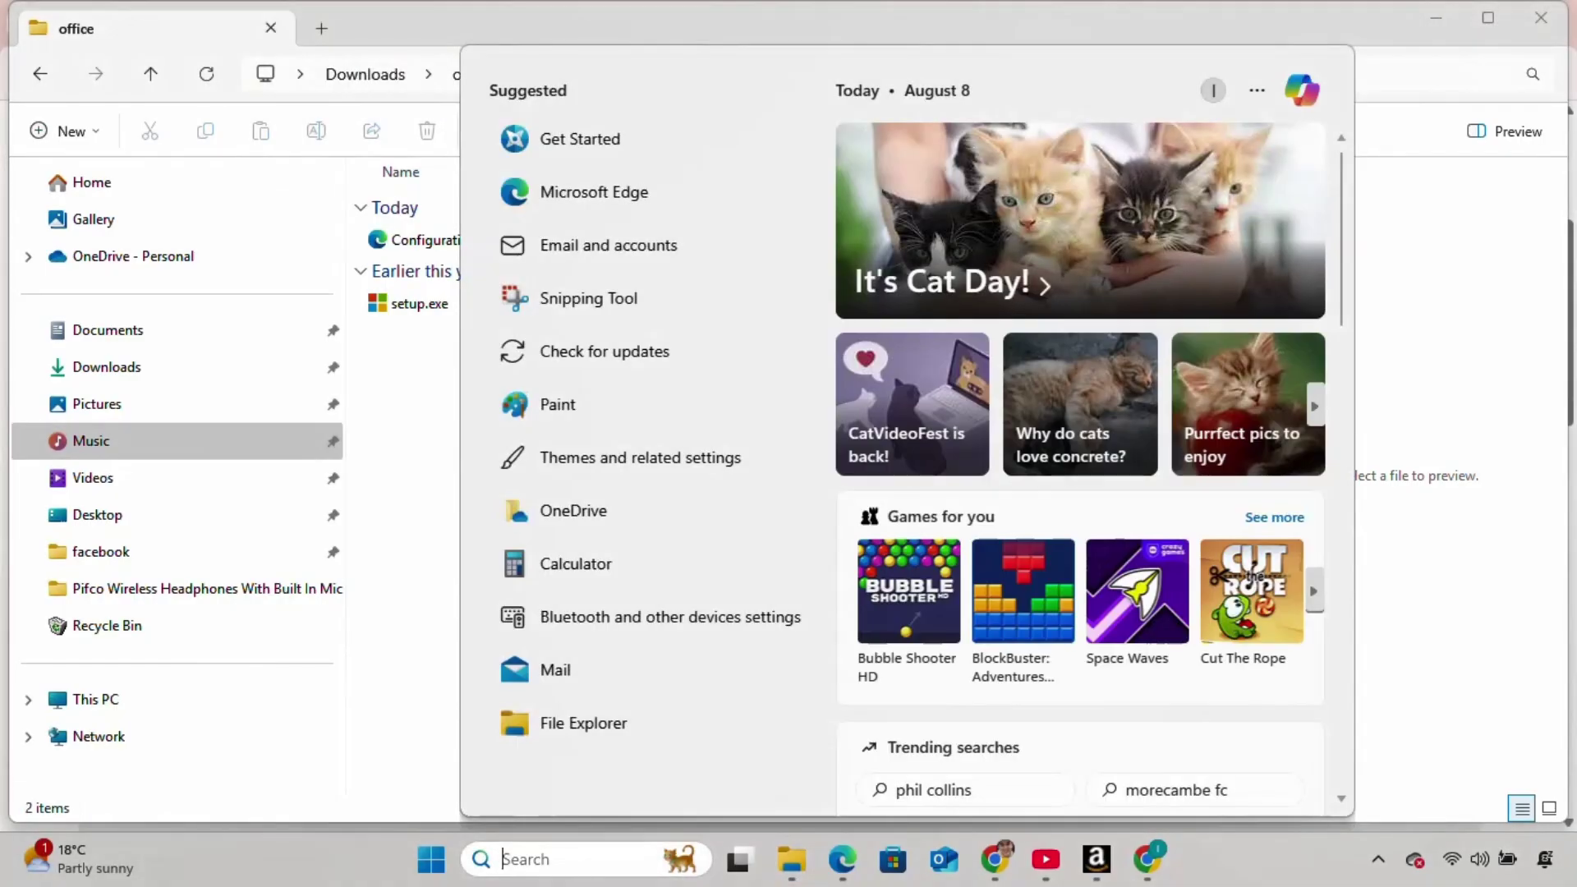
pyautogui.write('cmd')
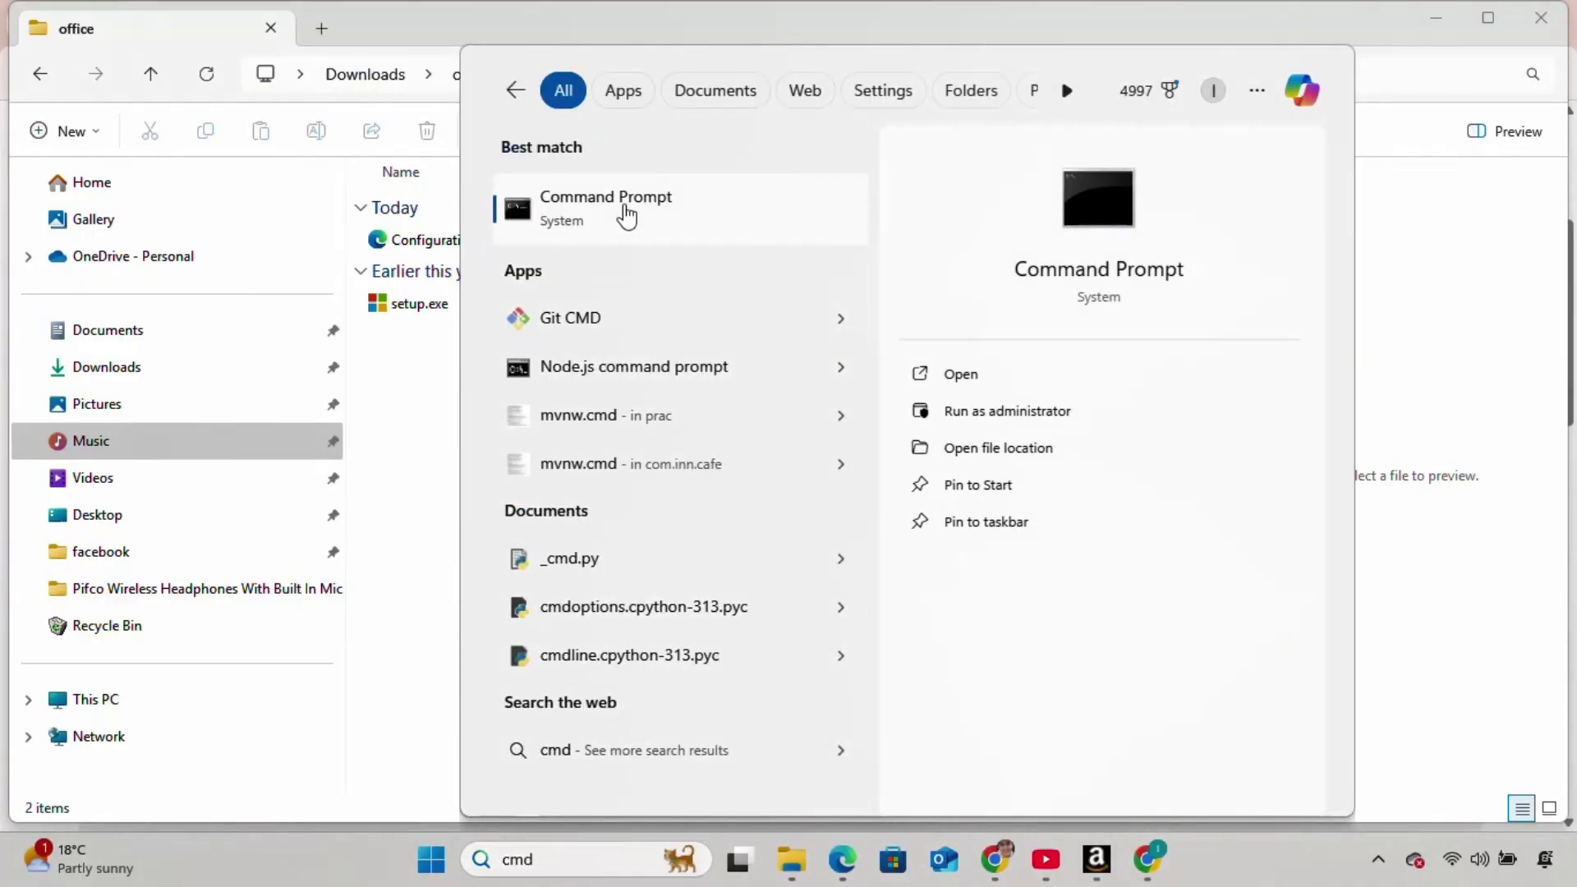
pyautogui.rightClick(626, 215)
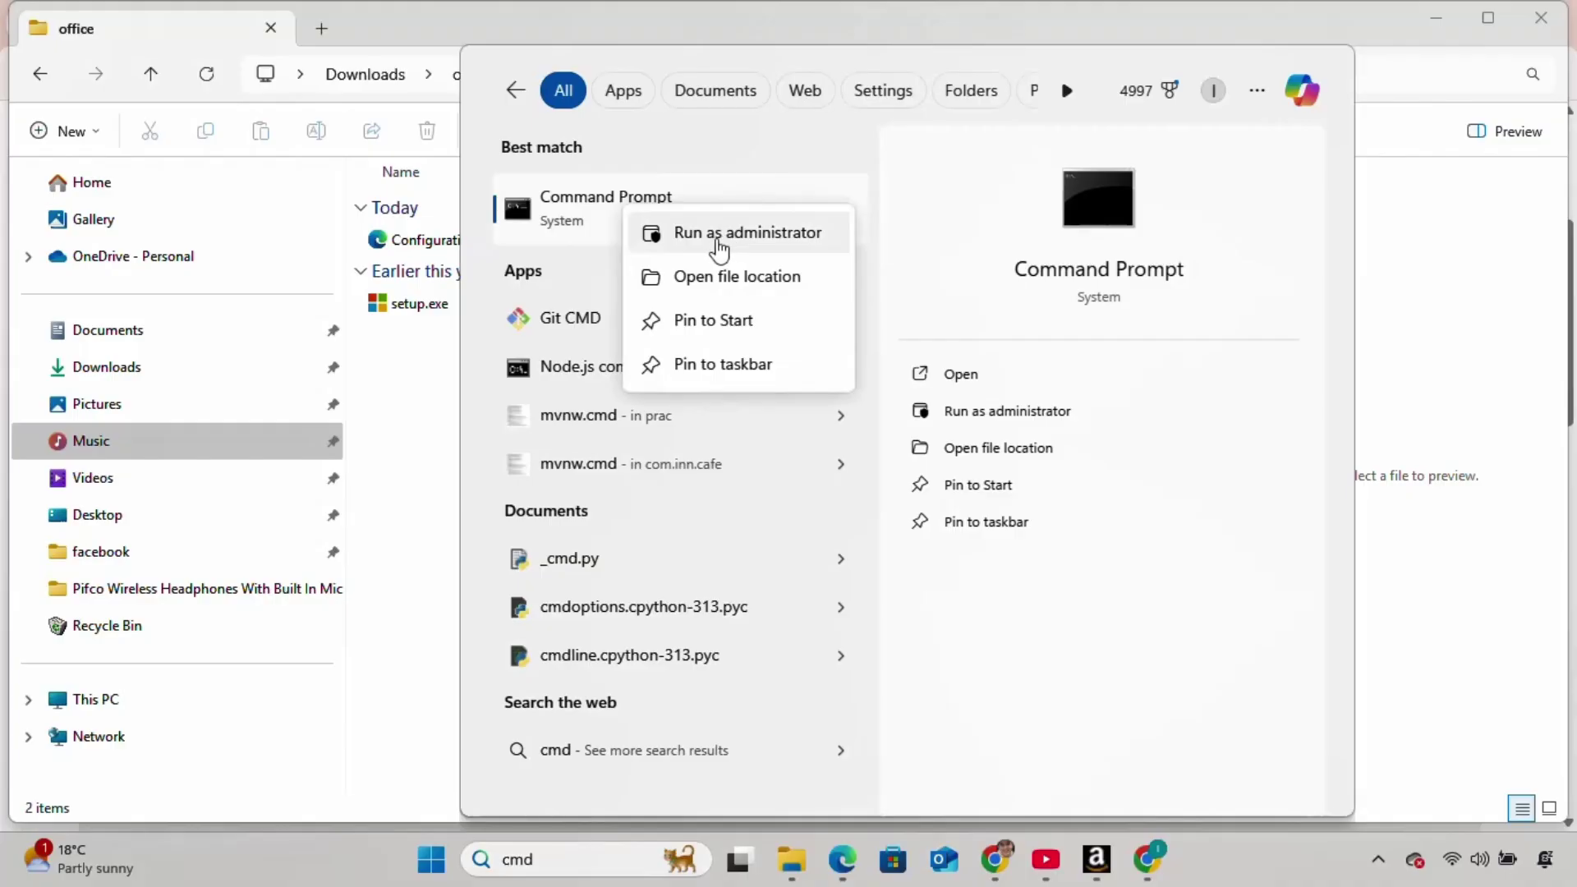
pyautogui.click(737, 243)
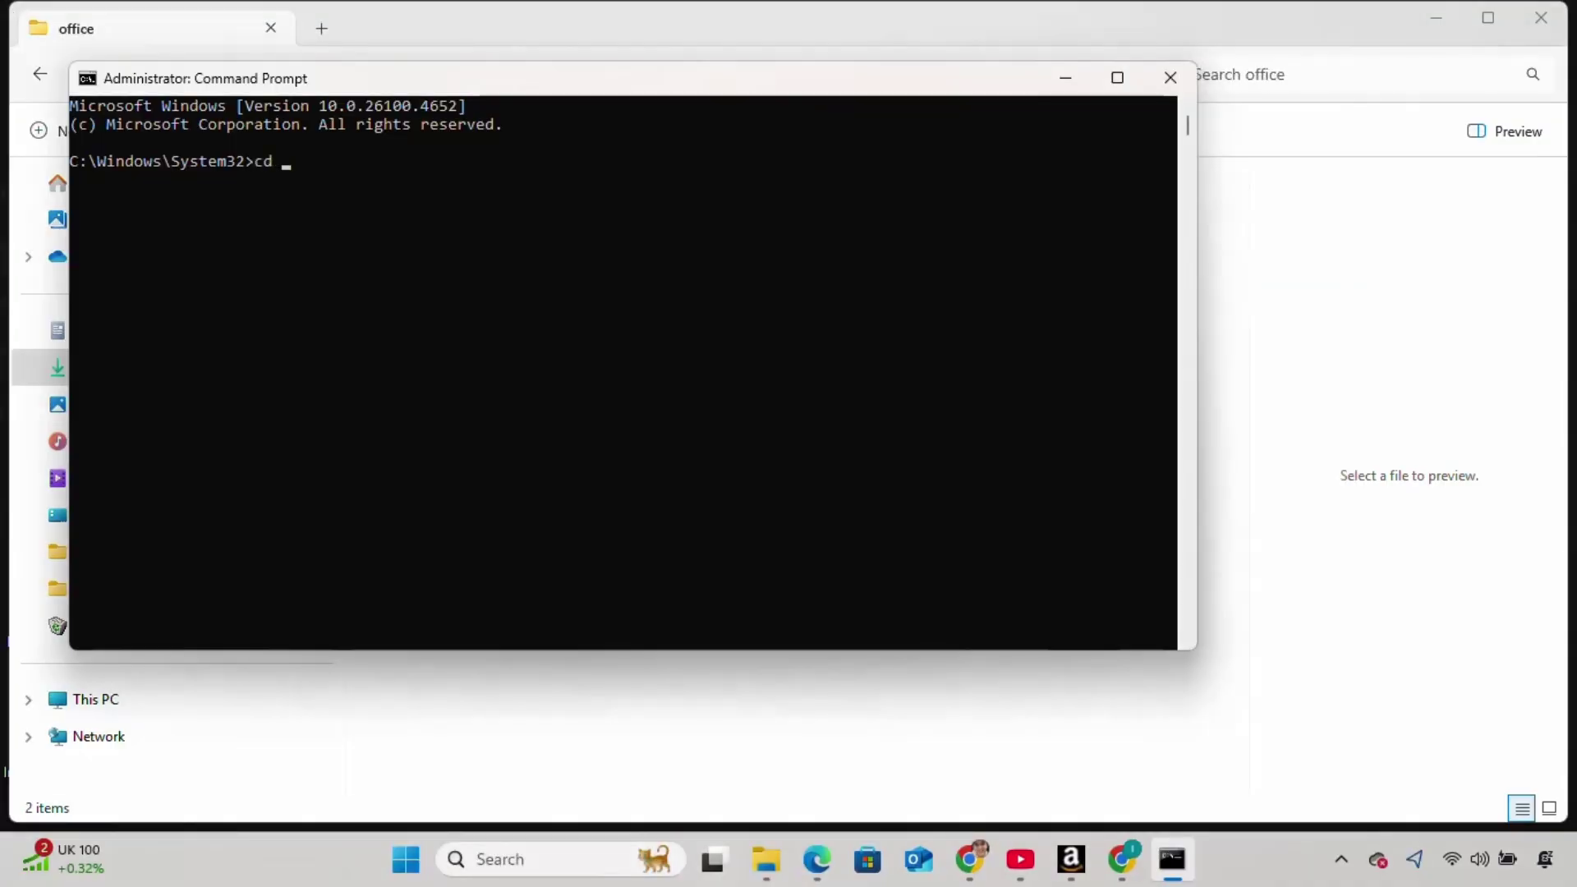
# Step: Change directory to the pasted office folder path with cd, then minimize the prompt
pyautogui.write('cd')
pyautogui.hotkey('ctrl', 'v')
pyautogui.press('Return')
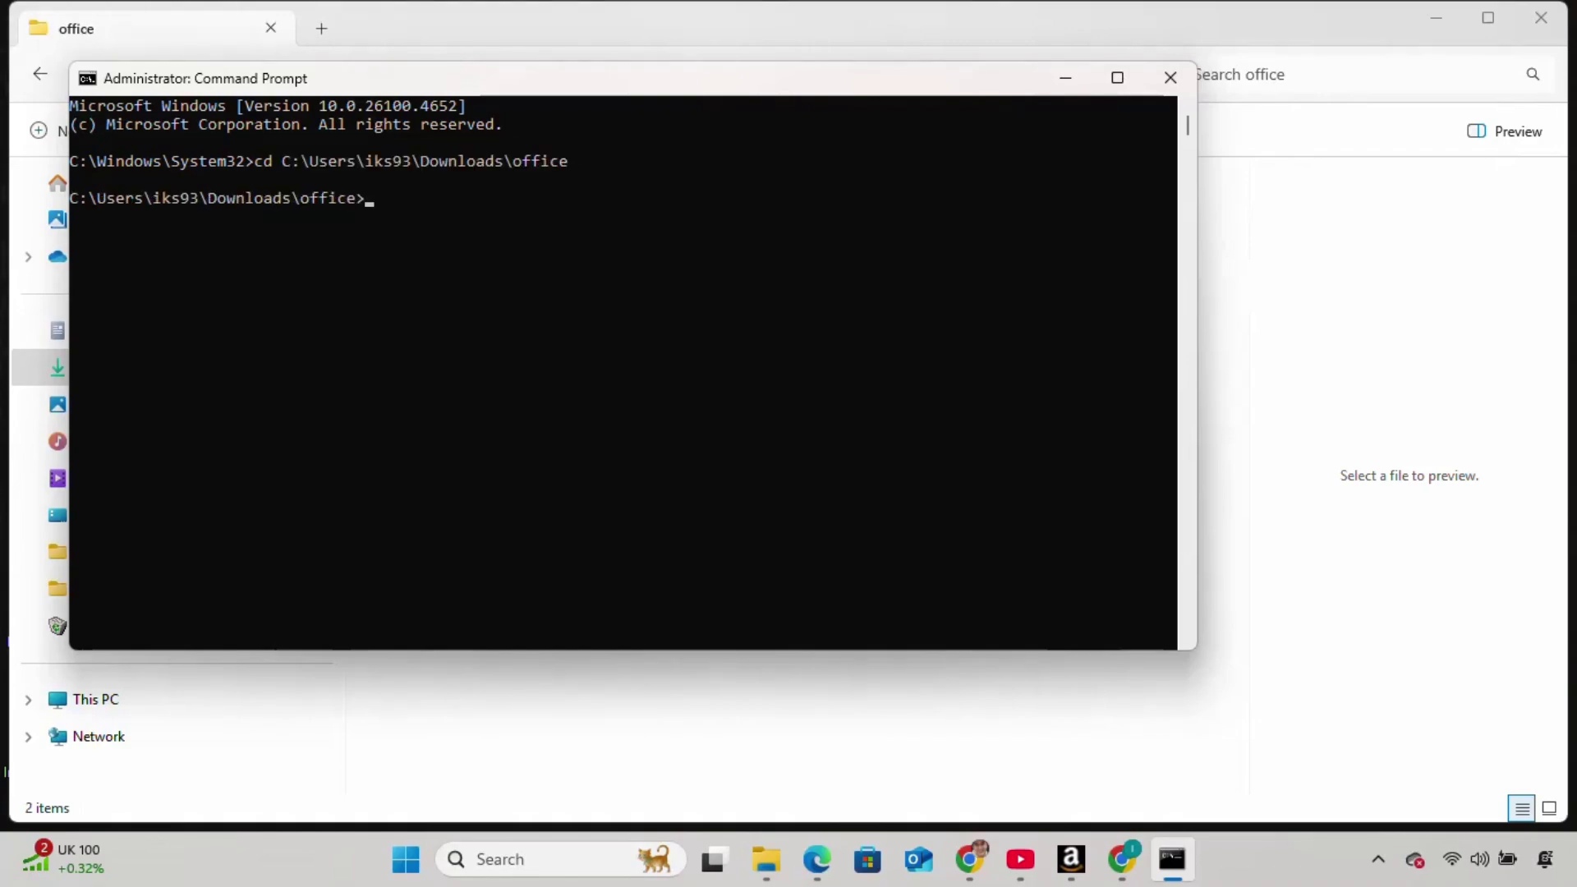
pyautogui.click(1066, 77)
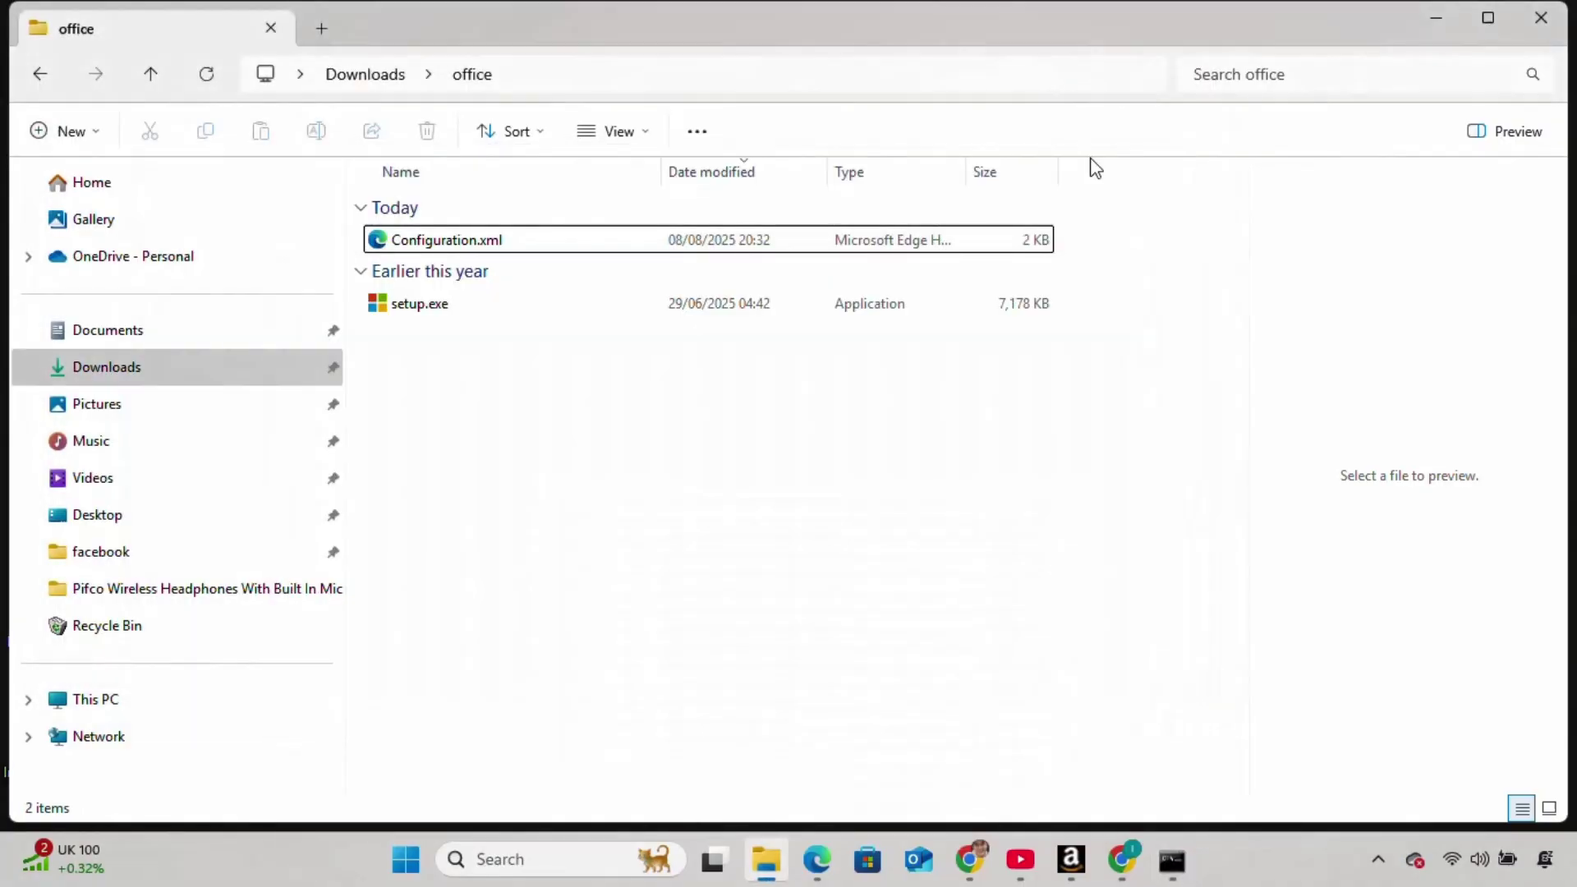
# Step: Search 'office deployment tool 2024' in a new Chrome tab and open the Deploy Office LTSC 2024 article
pyautogui.click(1122, 859)
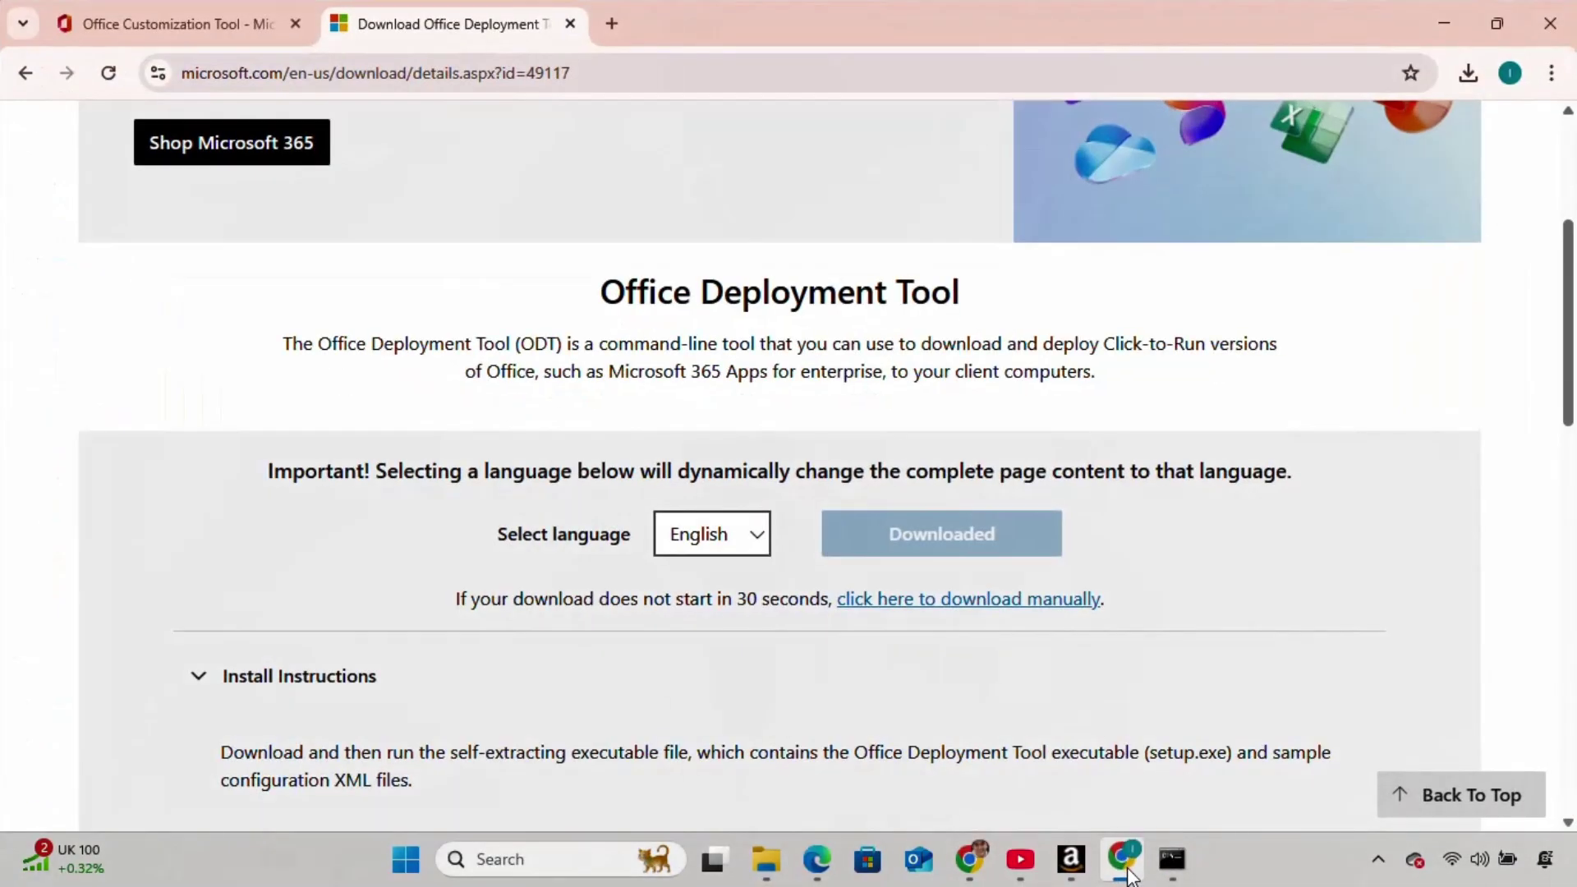
pyautogui.click(615, 38)
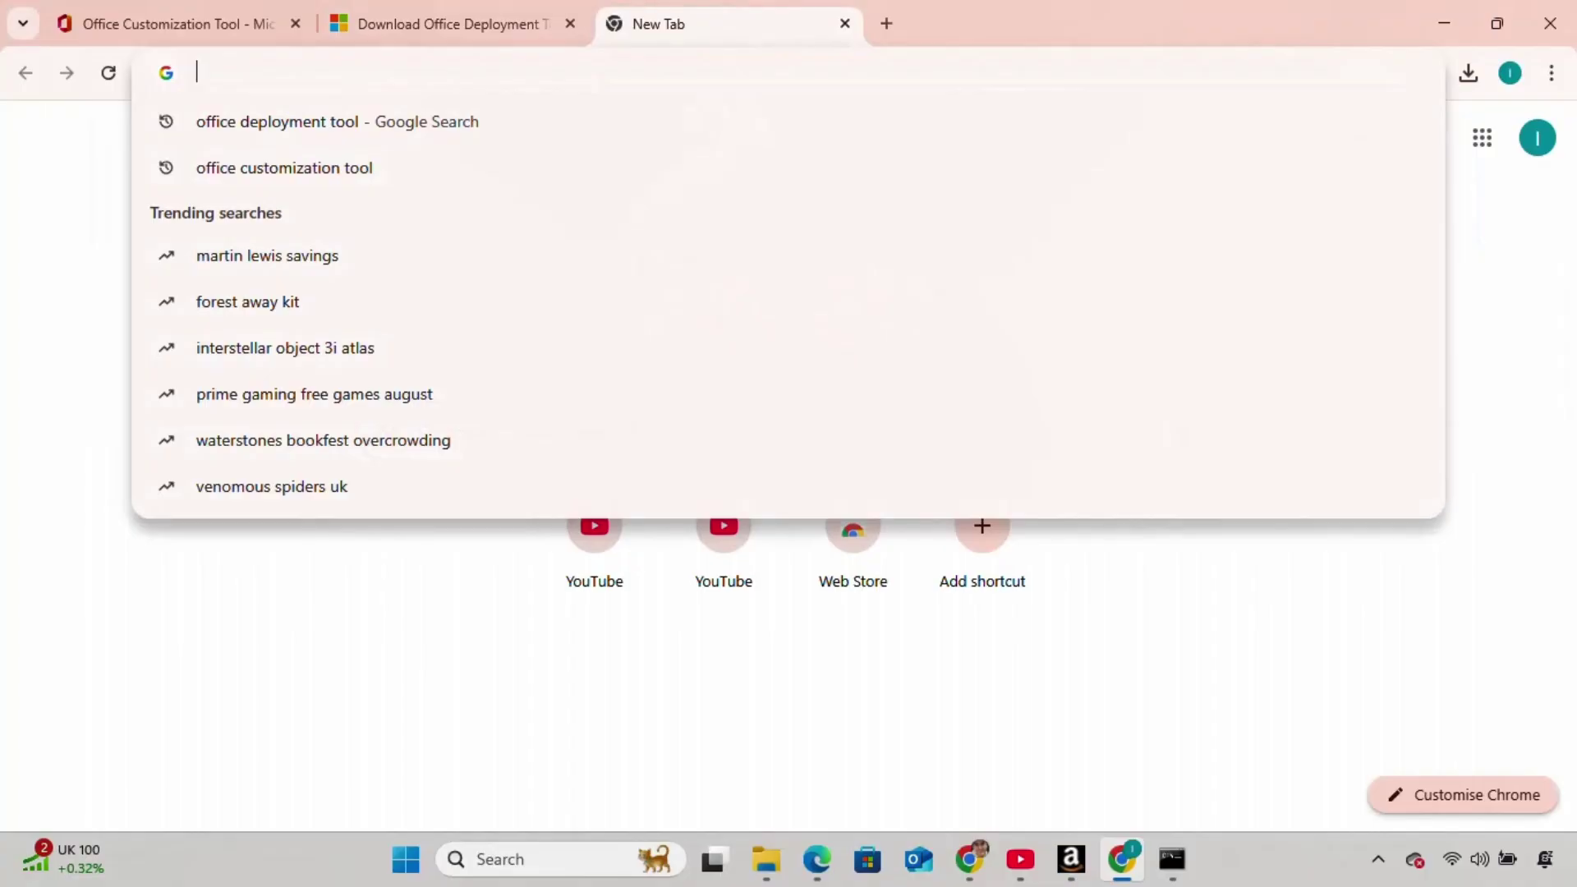
pyautogui.write('off')
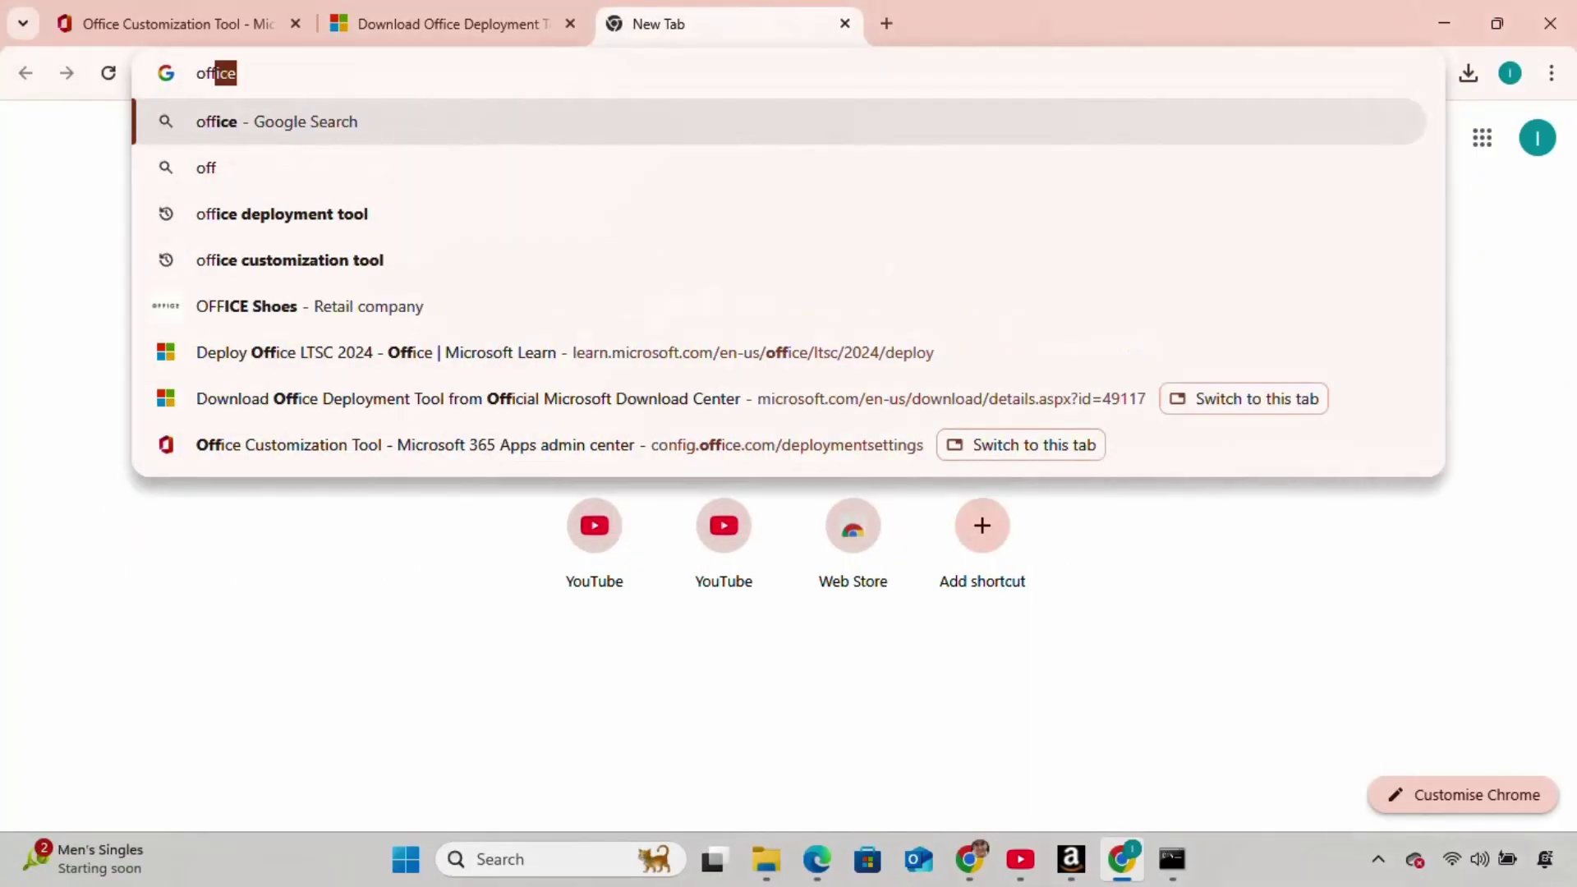
pyautogui.write('ice')
pyautogui.press('Right')
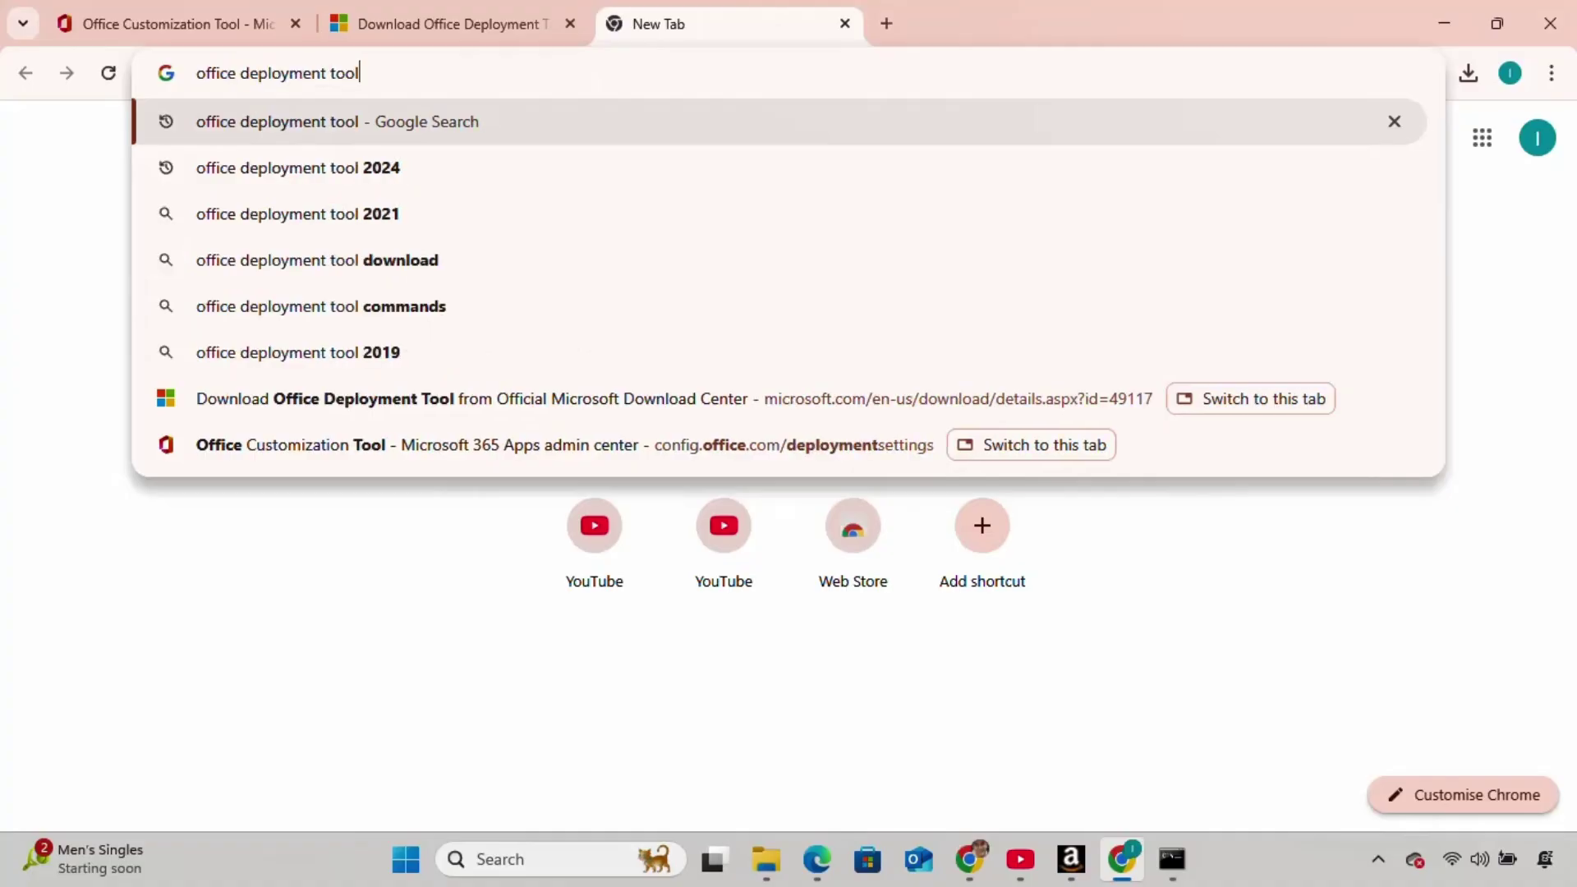
pyautogui.press('Down')
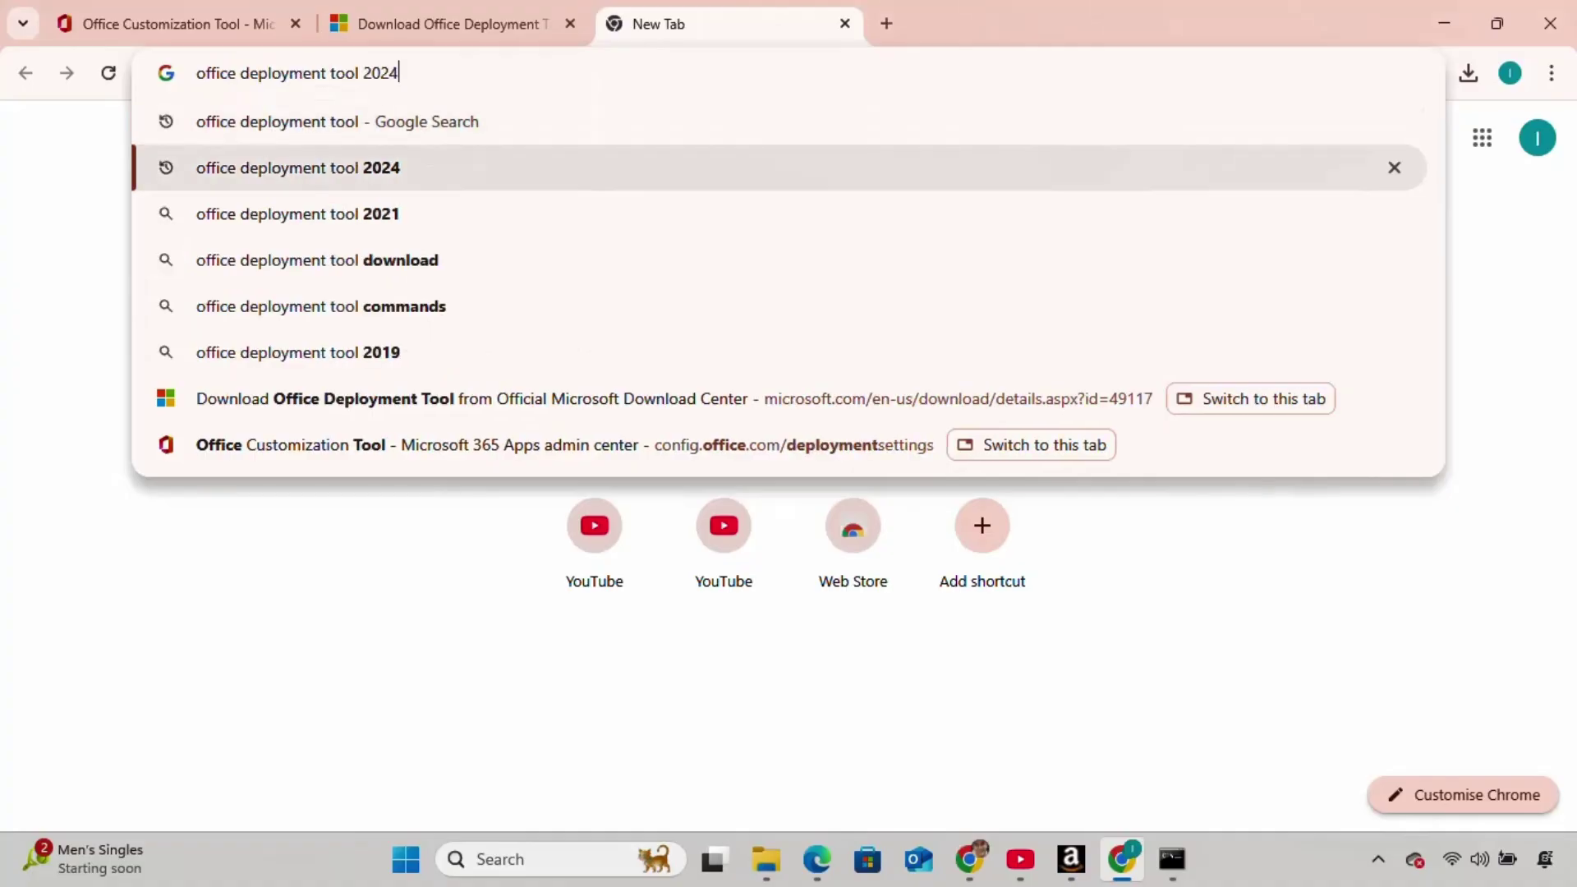
pyautogui.click(376, 174)
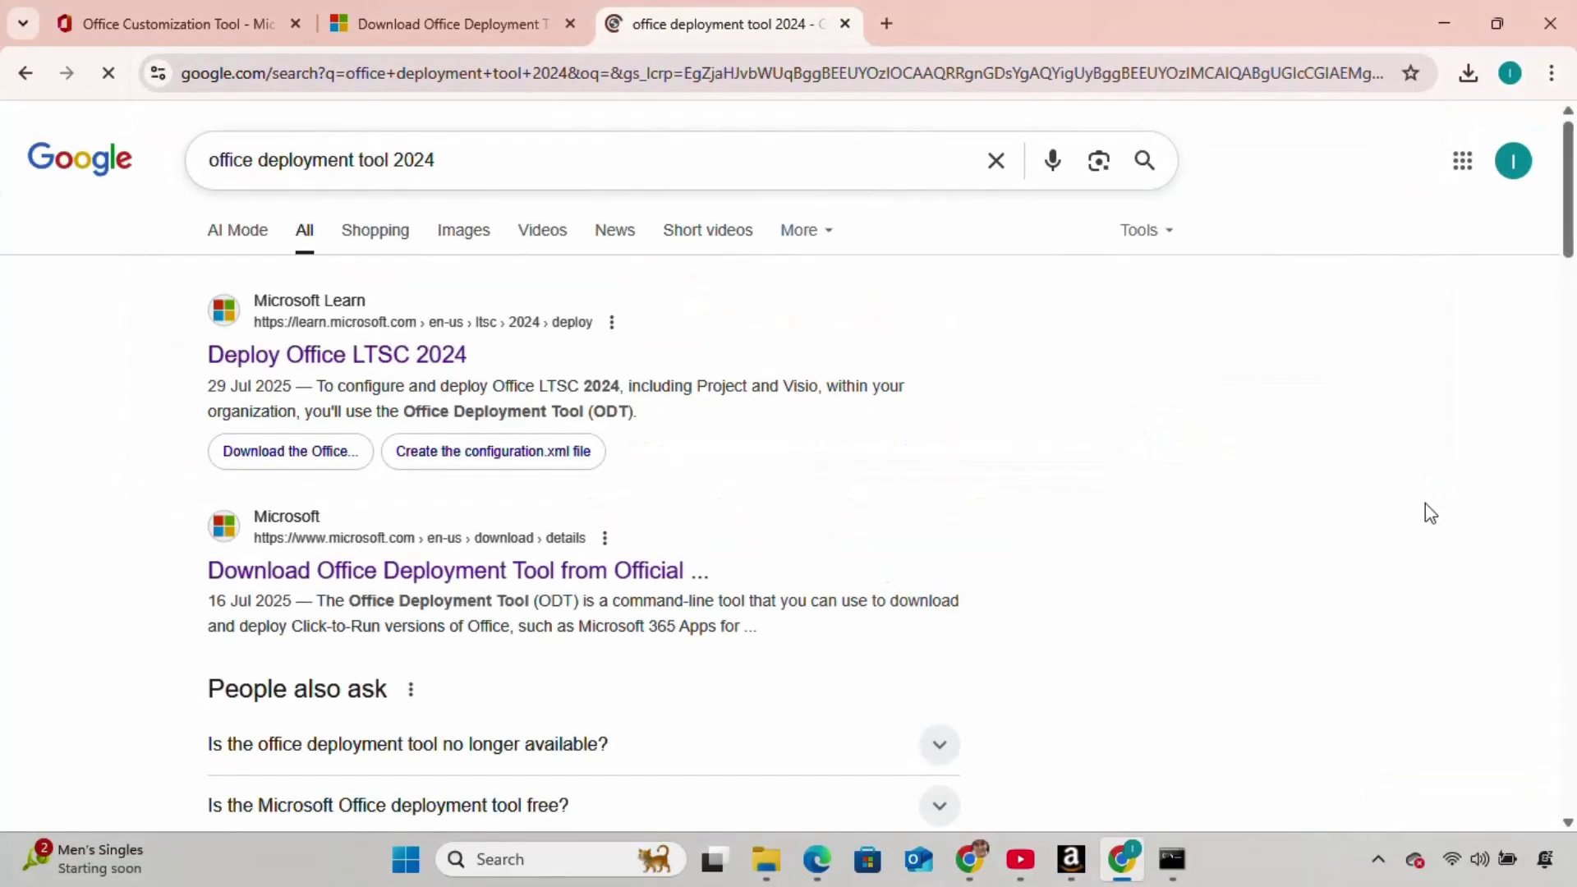
pyautogui.click(323, 360)
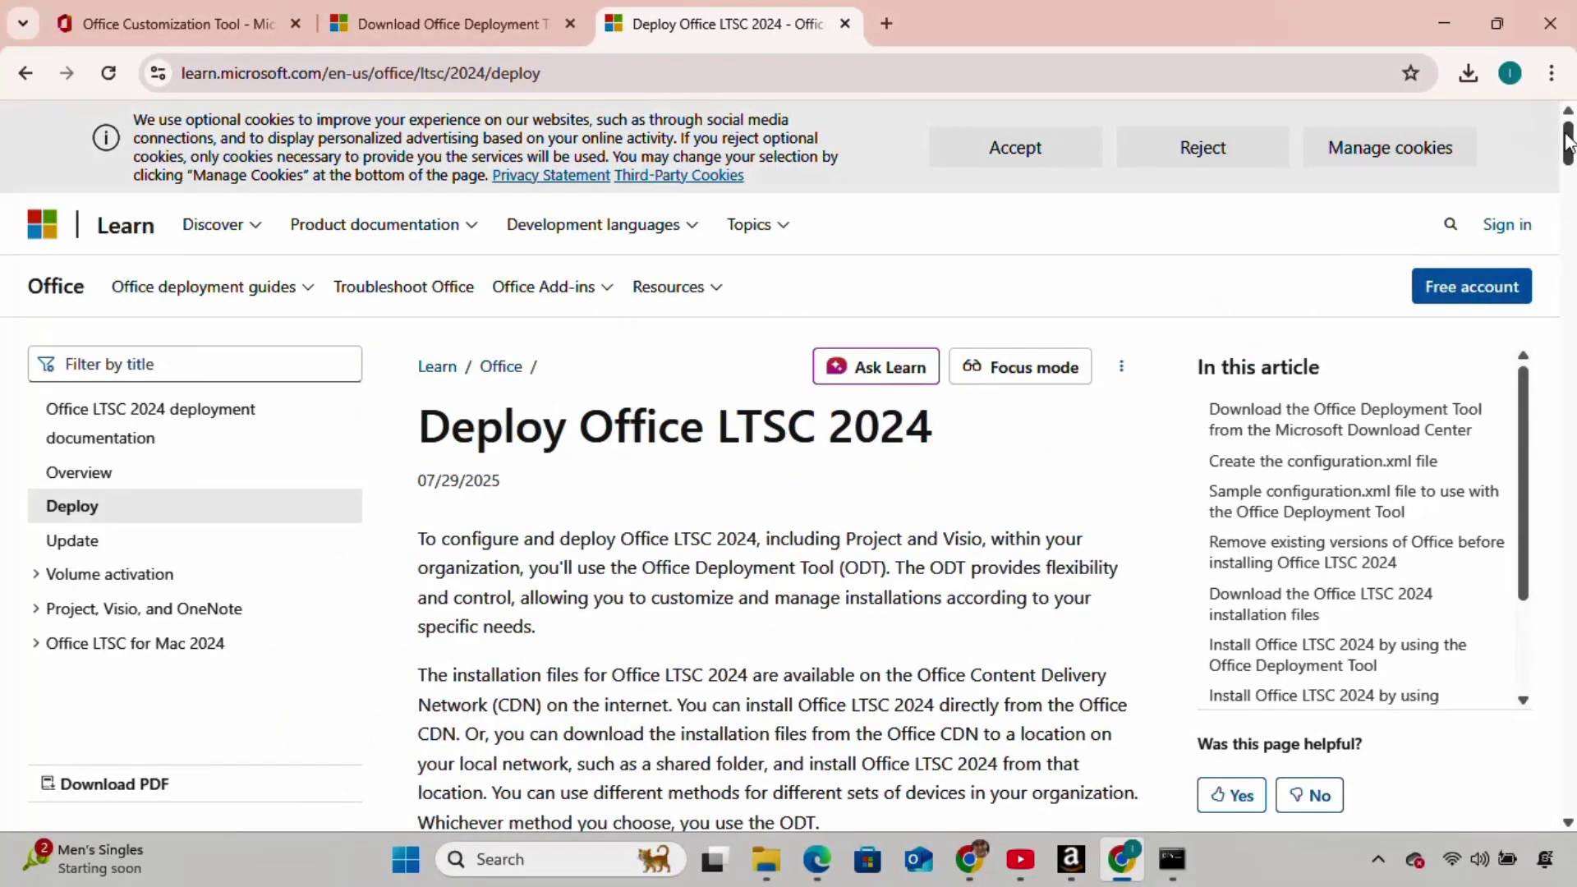
# Step: Copy the setup /configure configuration.xml command from the article's install section
pyautogui.moveTo(1570, 143); pyautogui.dragTo(1570, 589)
pyautogui.moveTo(846, 282); pyautogui.dragTo(563, 195)
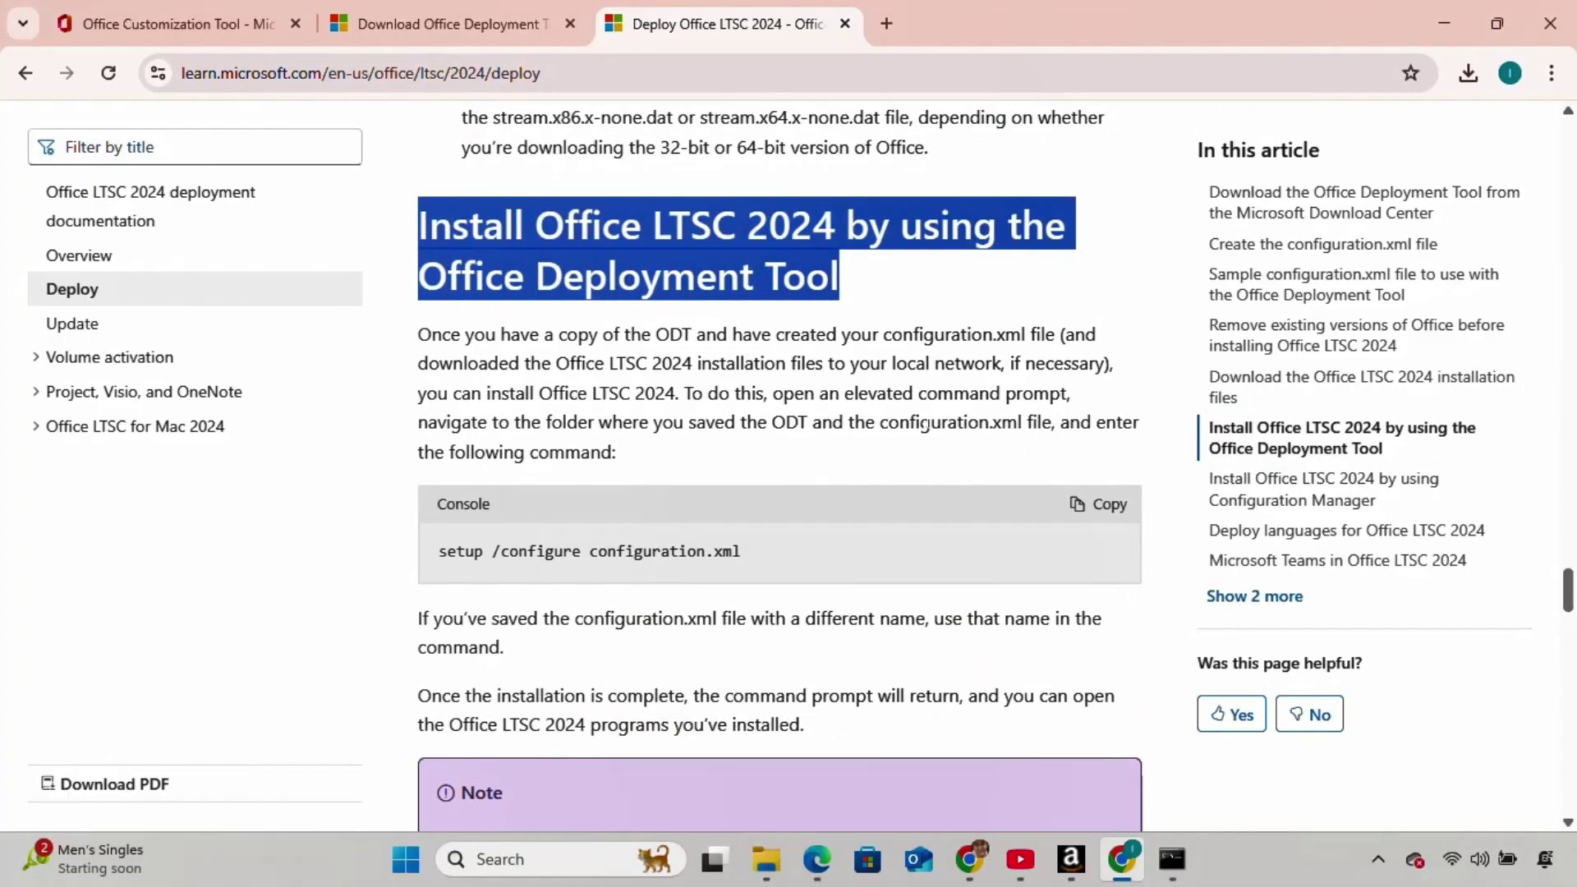
pyautogui.click(1109, 509)
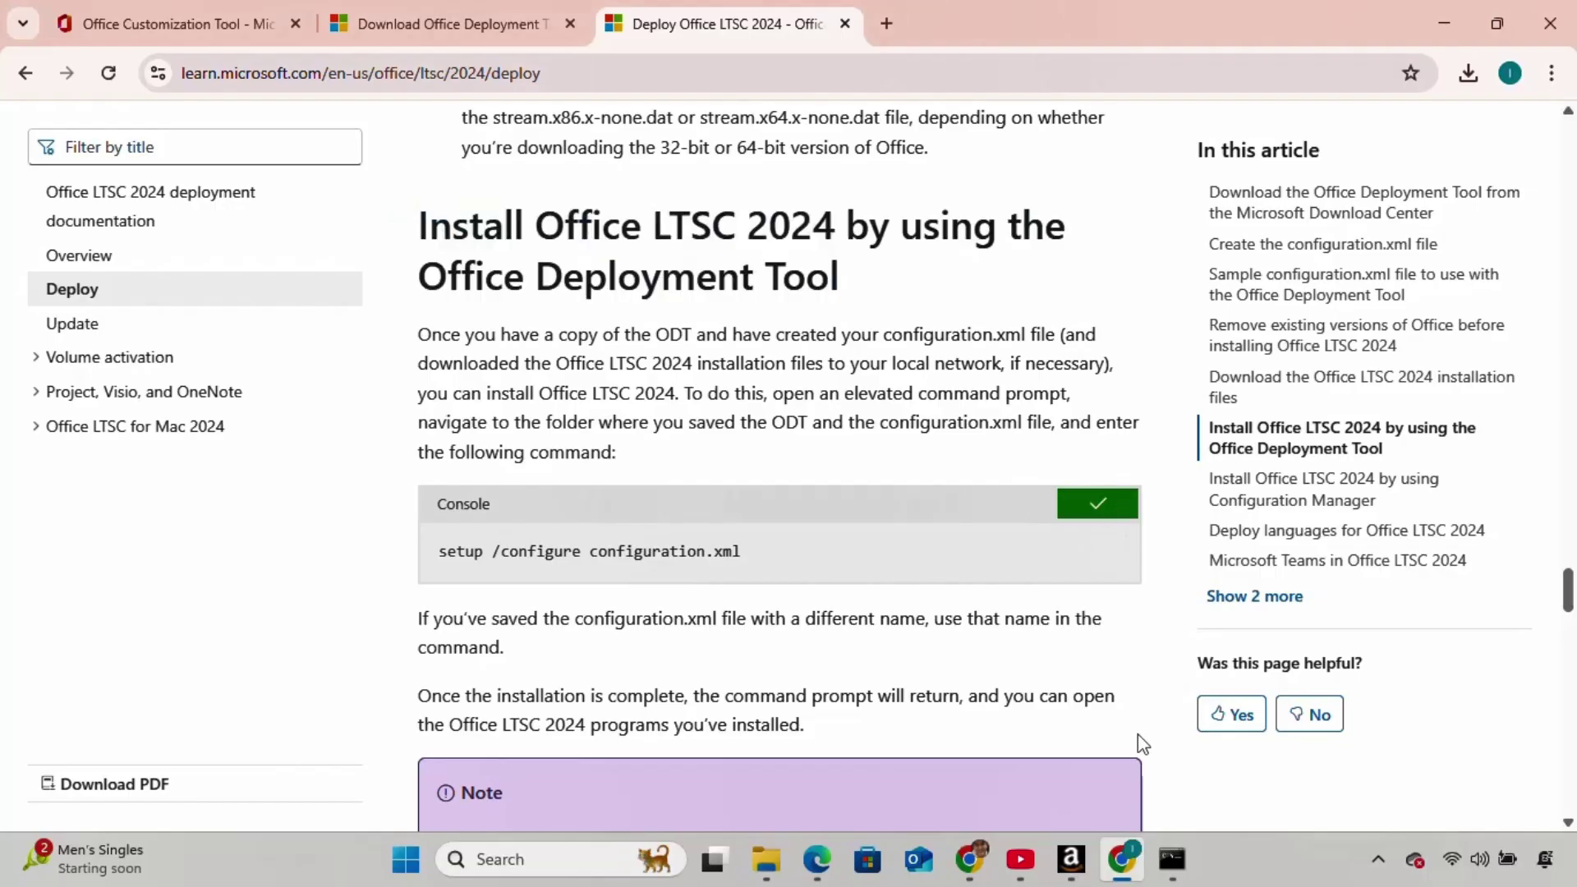
# Step: Run the pasted setup /configure configuration.xml in the administrator Command Prompt, dismiss 'You're all set!', and close it
pyautogui.click(1170, 860)
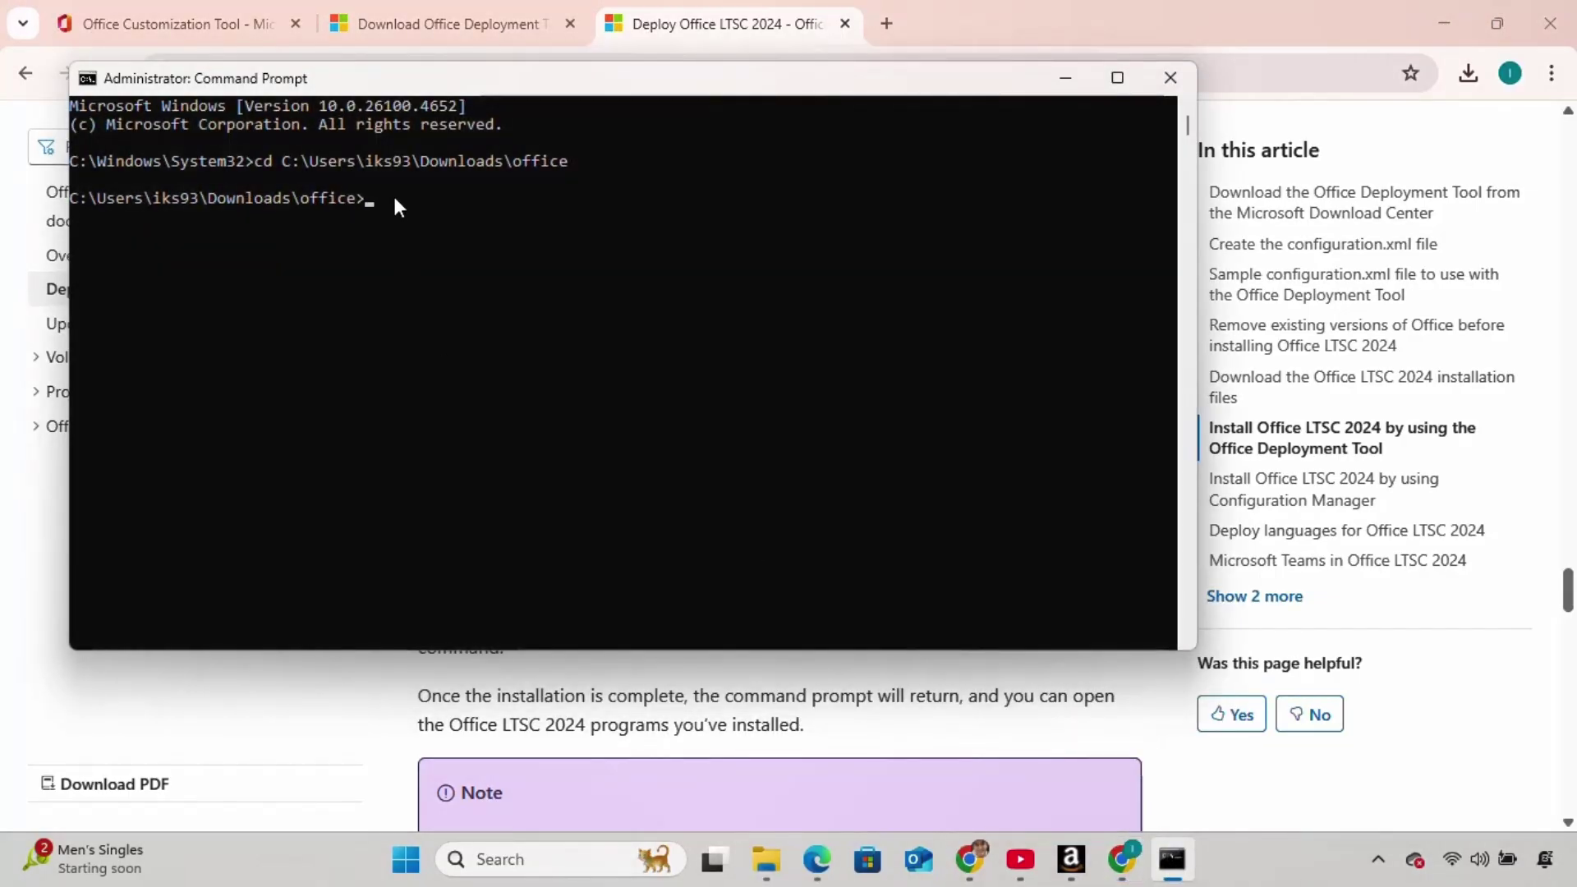
pyautogui.hotkey('ctrl', 'v')
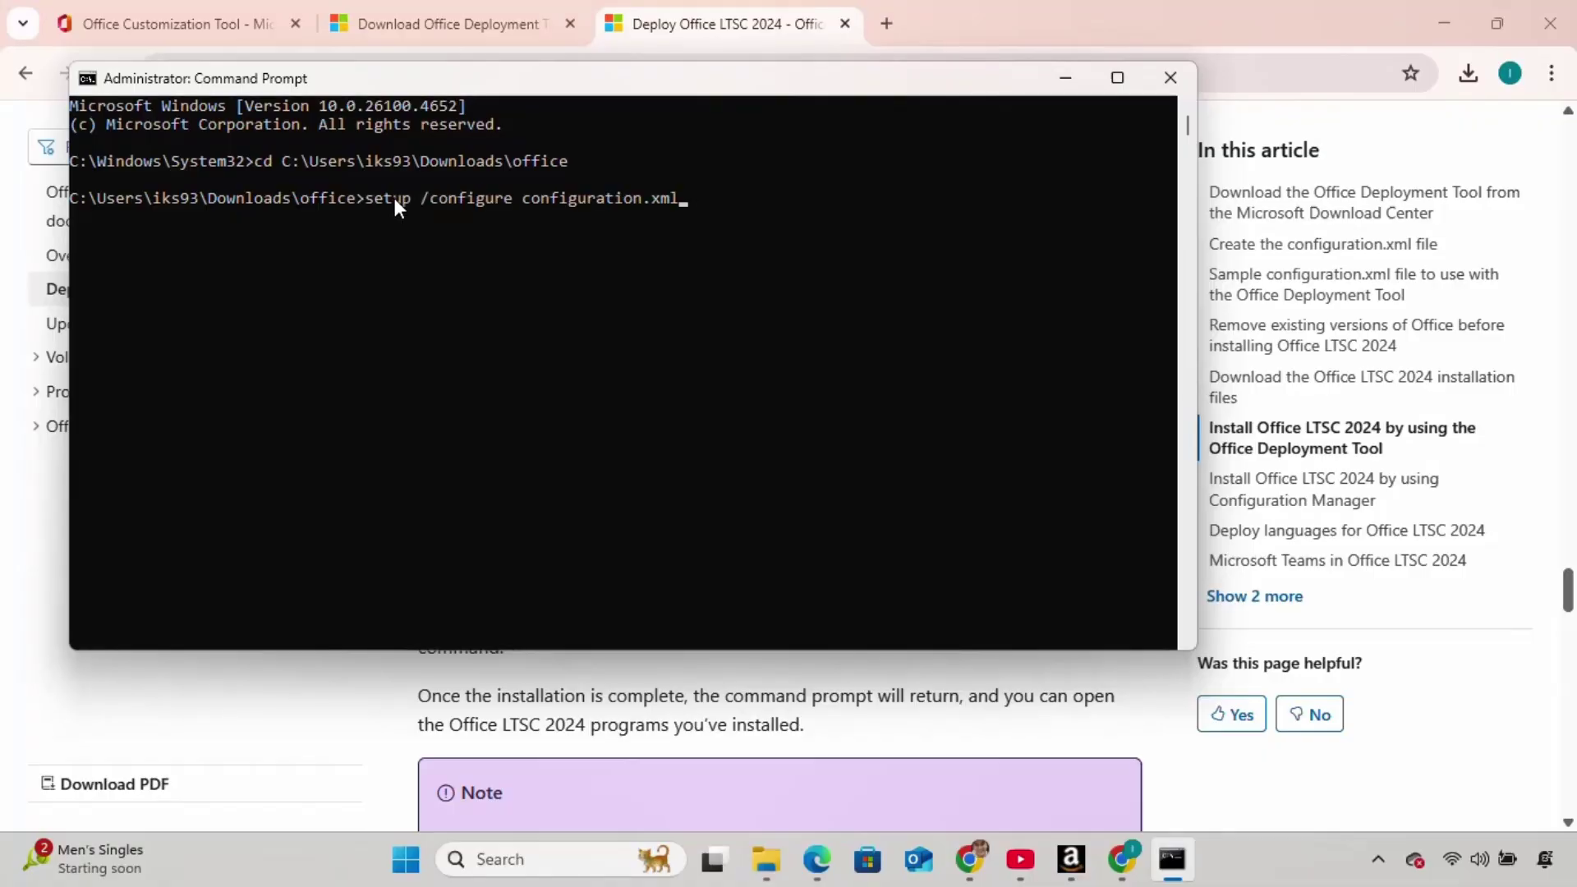
pyautogui.press('Return')
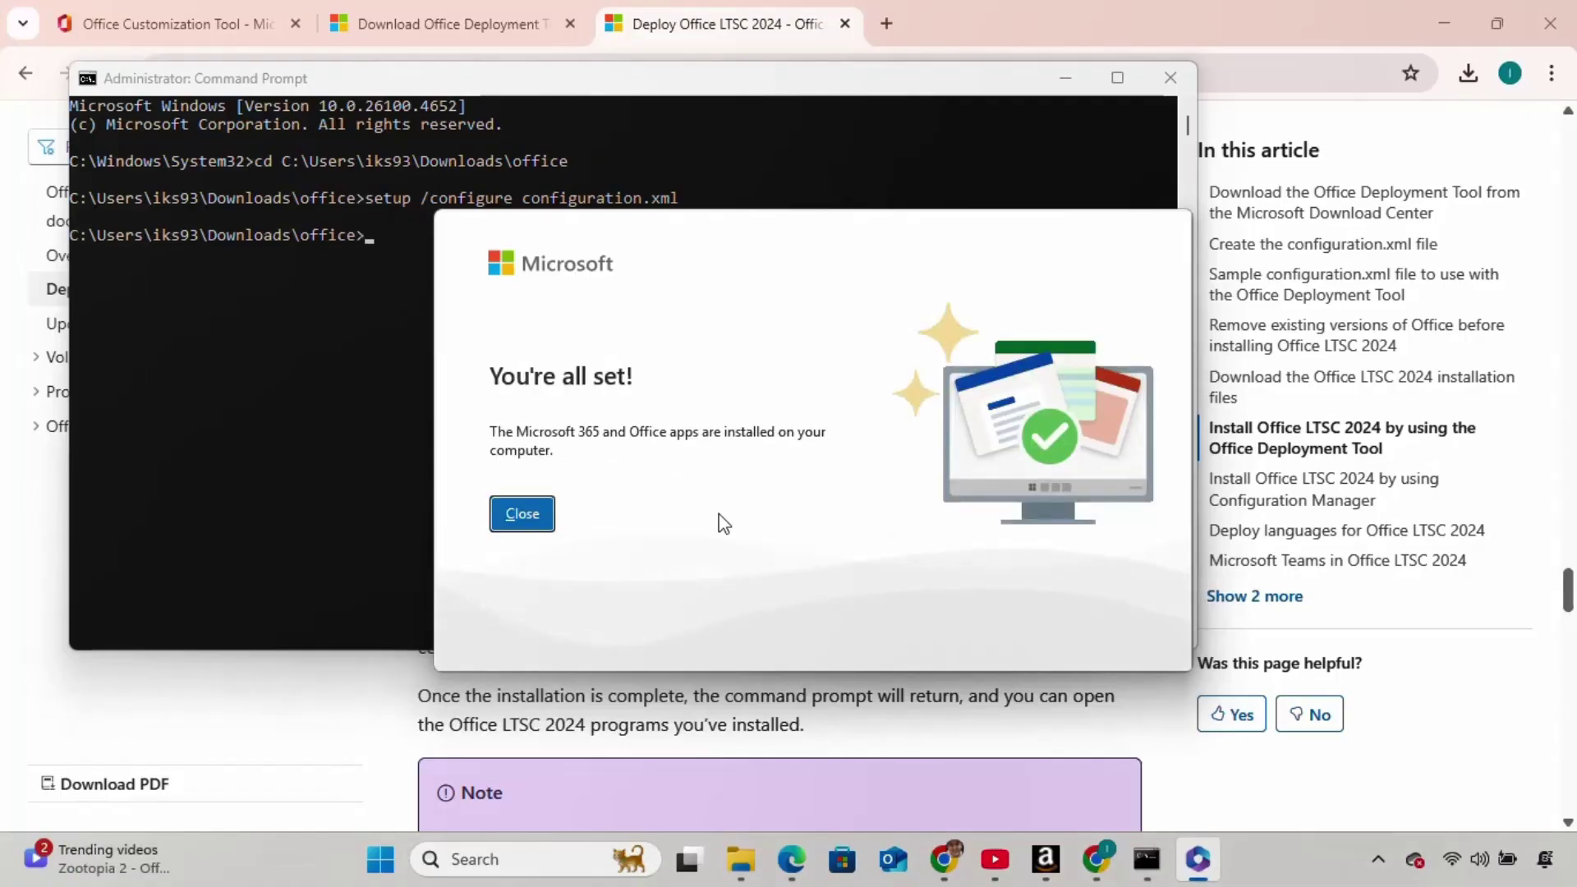
pyautogui.click(524, 514)
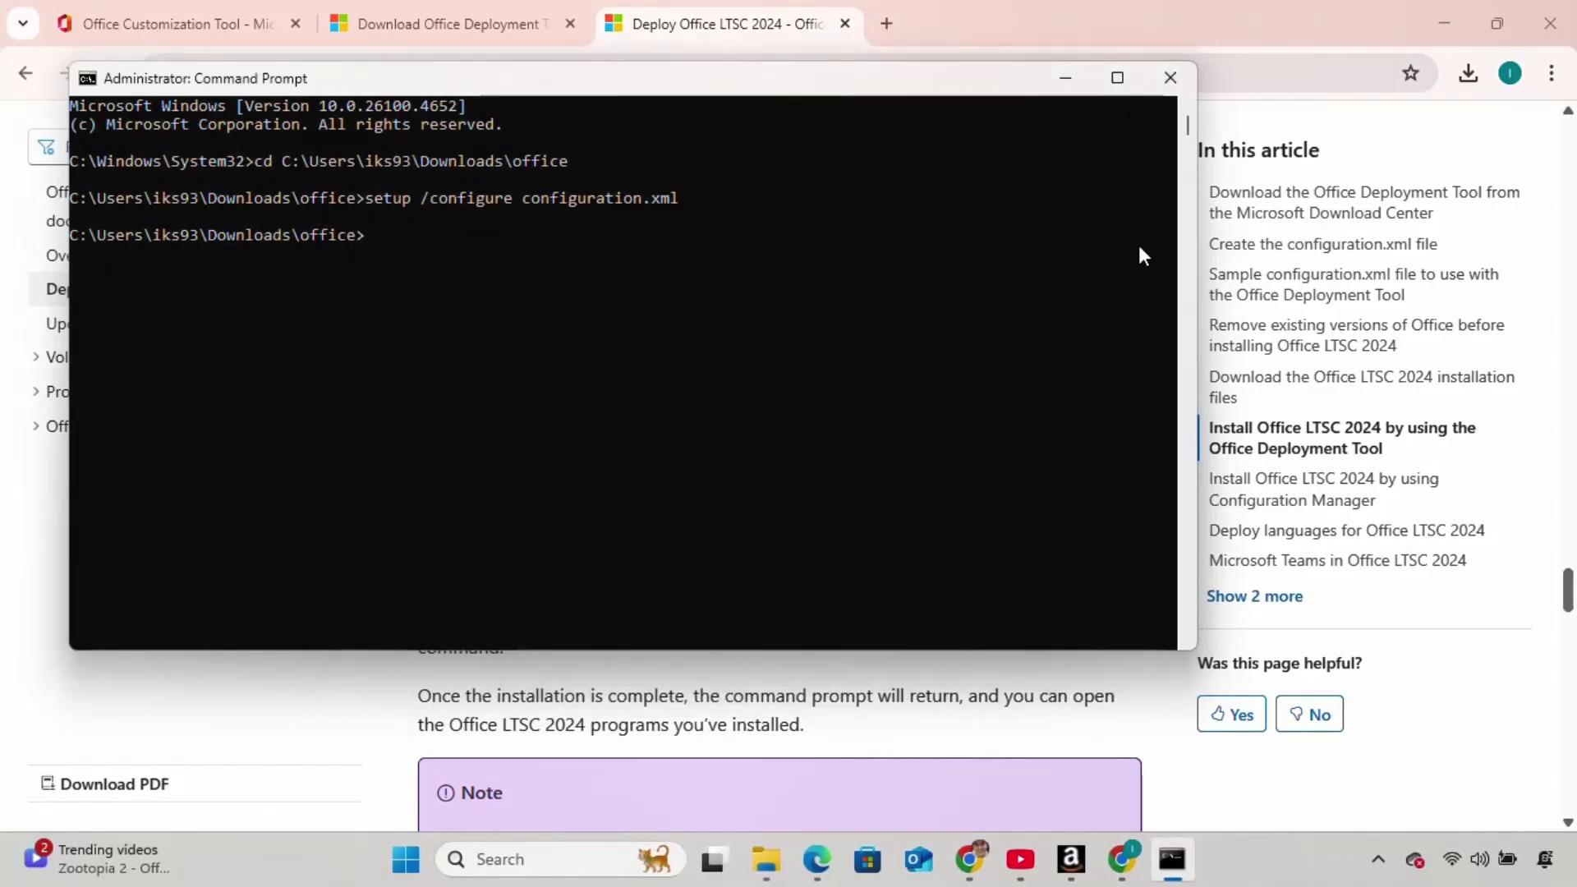
pyautogui.click(1172, 78)
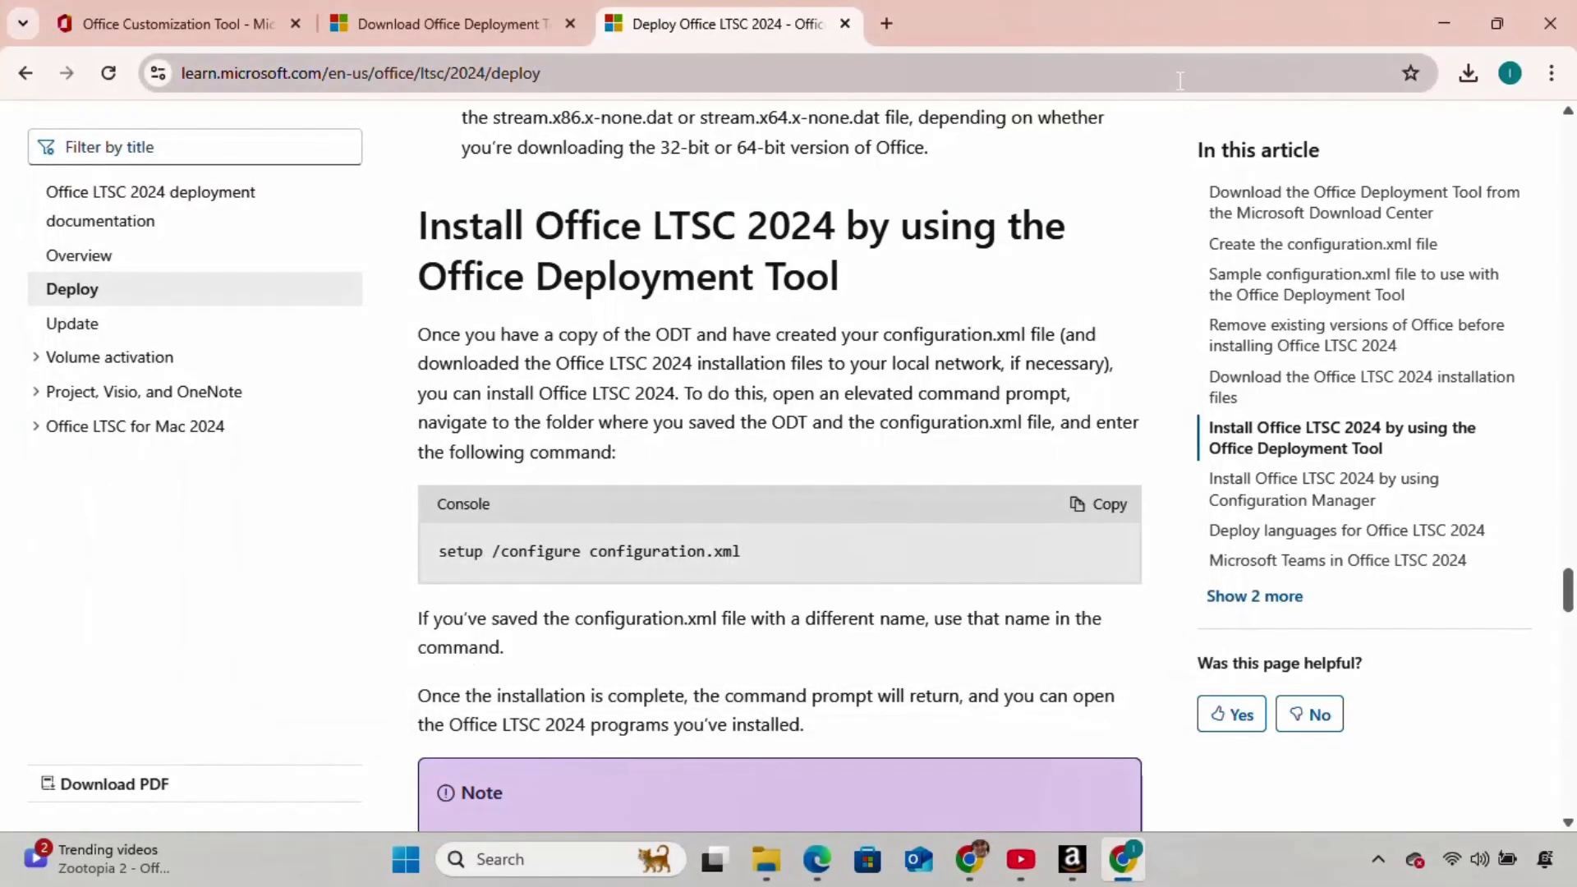
# Step: Minimize the browser and File Explorer, refresh the desktop, and create a new Word document
pyautogui.click(1445, 24)
pyautogui.click(1442, 21)
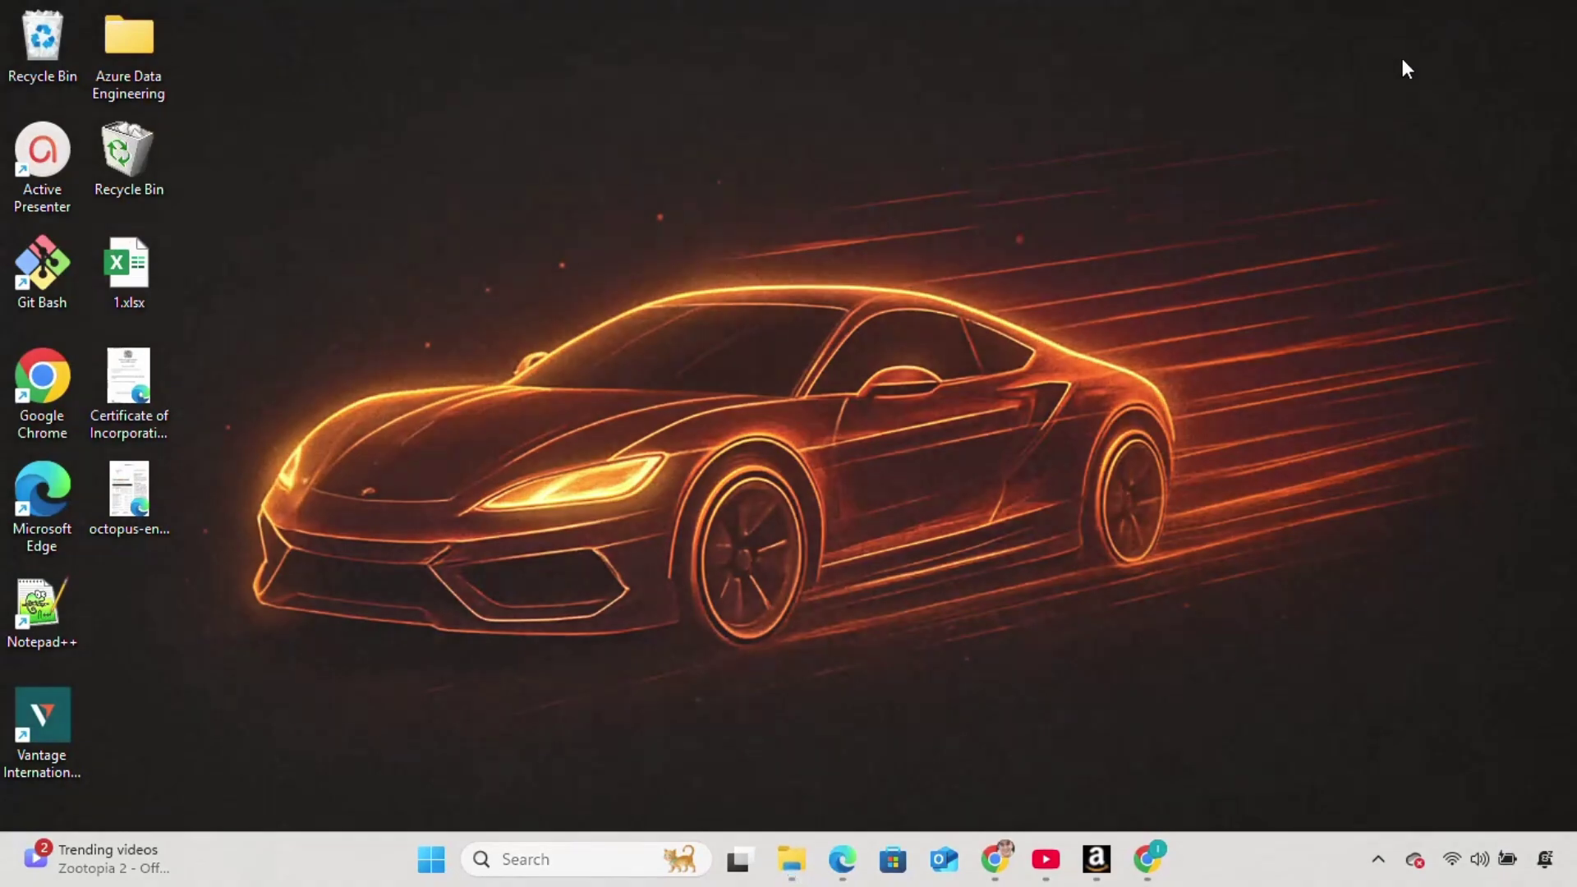
pyautogui.rightClick(898, 236)
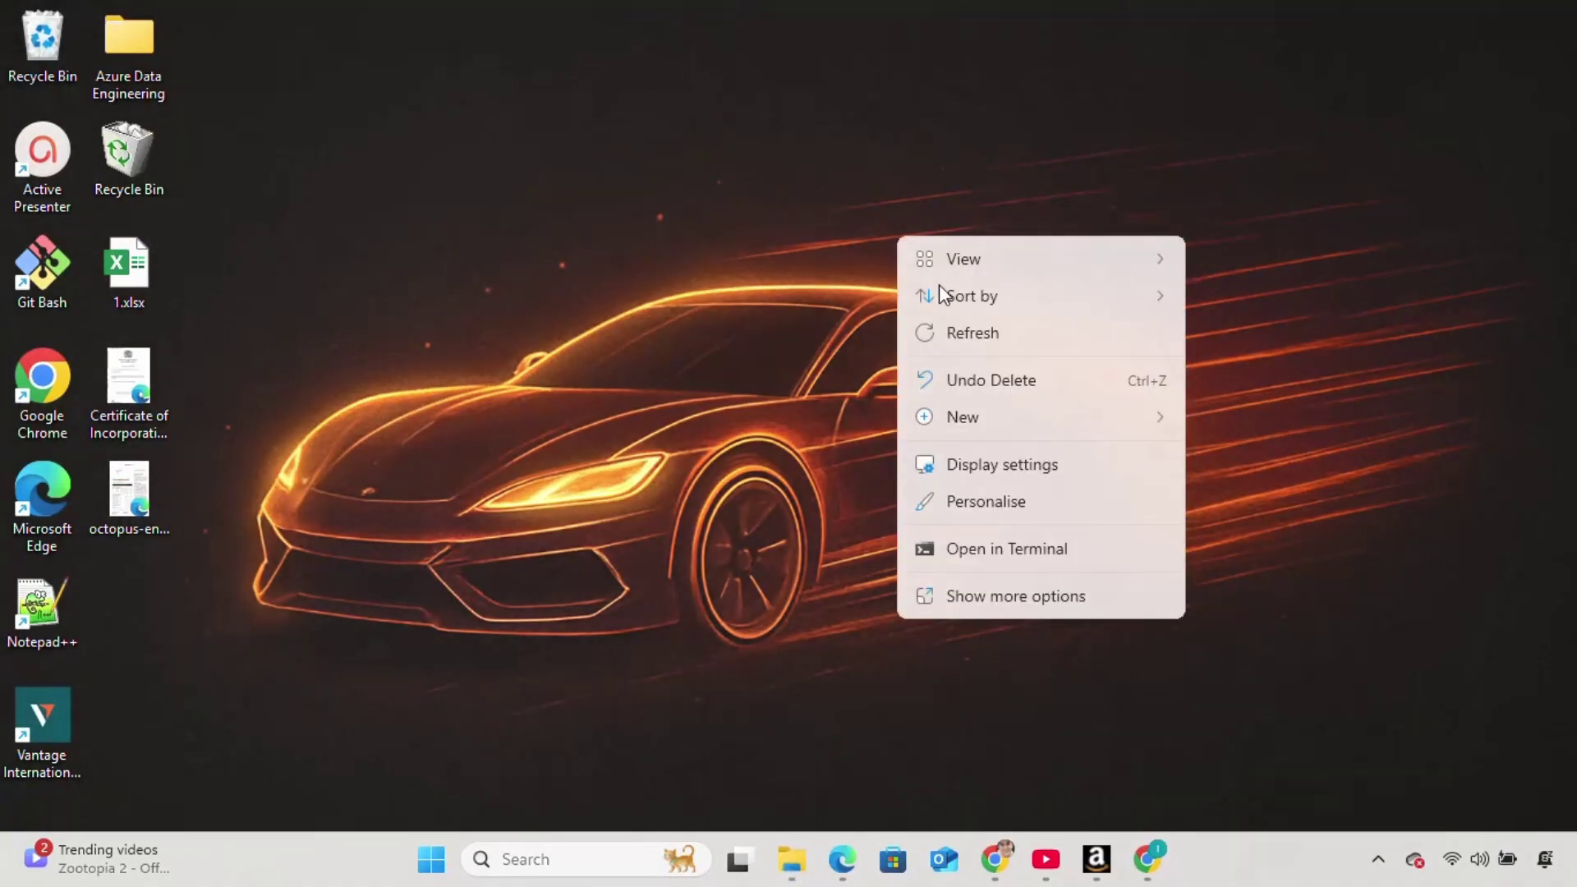
pyautogui.click(978, 330)
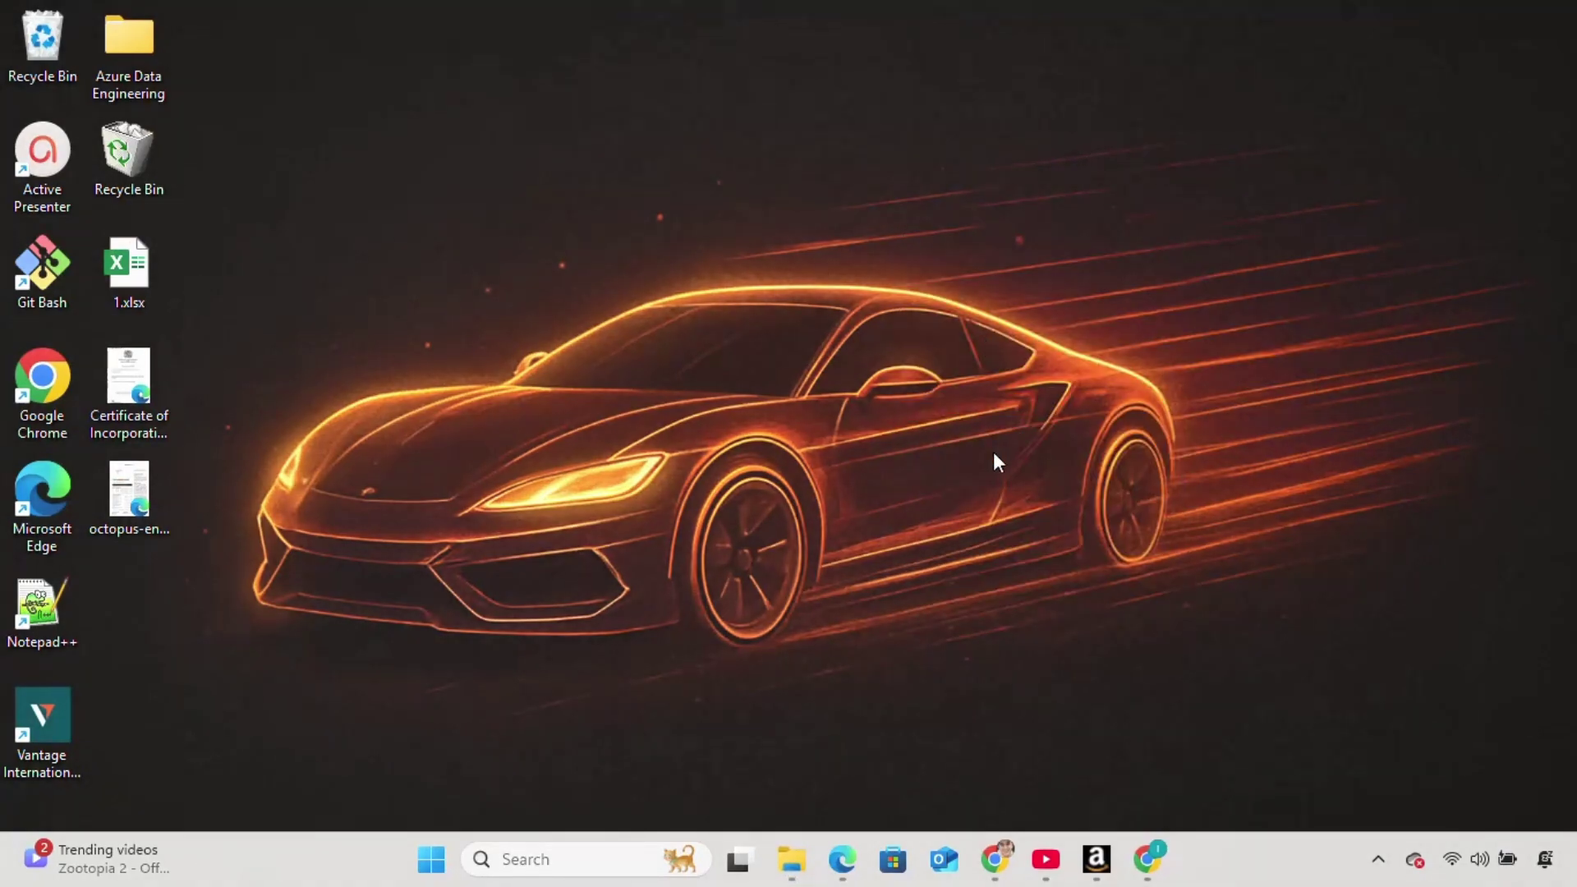
pyautogui.rightClick(987, 427)
pyautogui.moveTo(1108, 561)
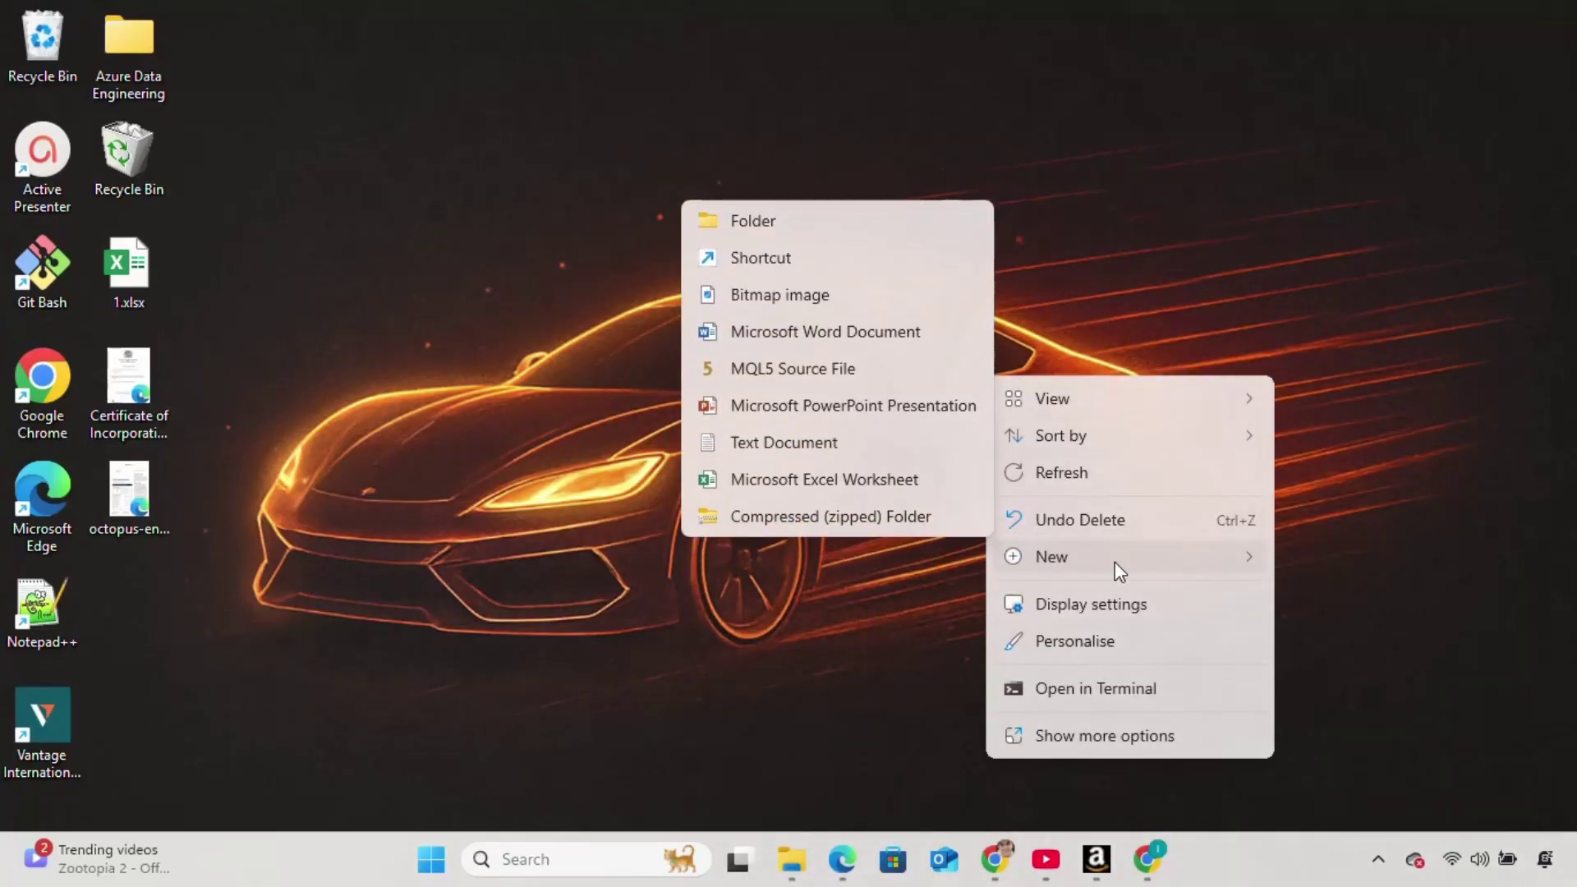
pyautogui.click(831, 331)
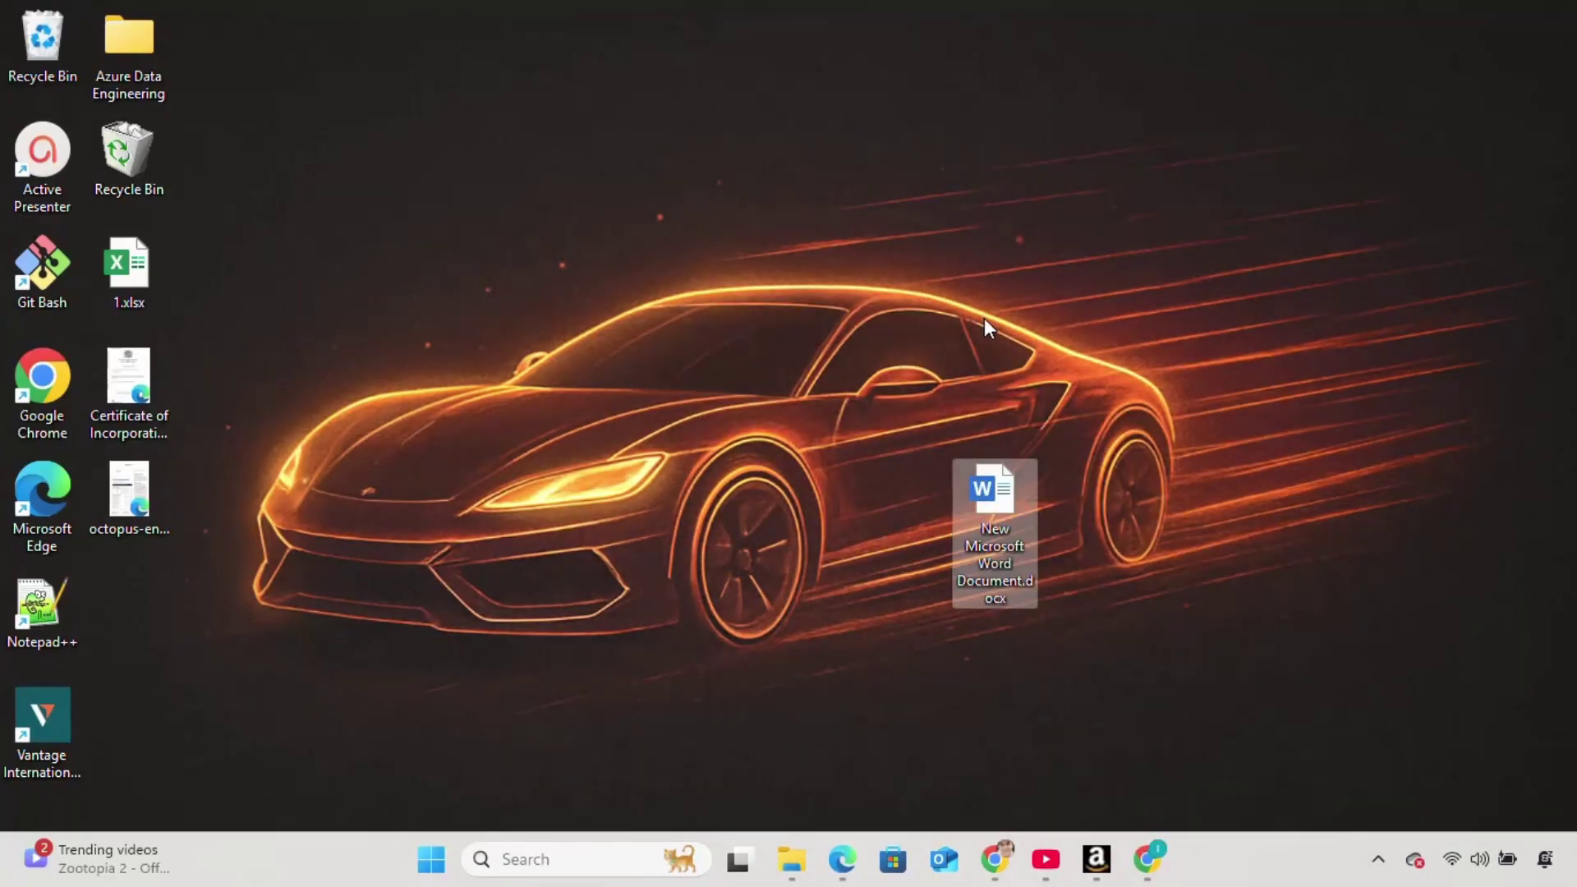
# Step: Add a new Excel worksheet and a default-named PowerPoint presentation on the desktop, then arrange the icons
pyautogui.rightClick(984, 318)
pyautogui.moveTo(1104, 499)
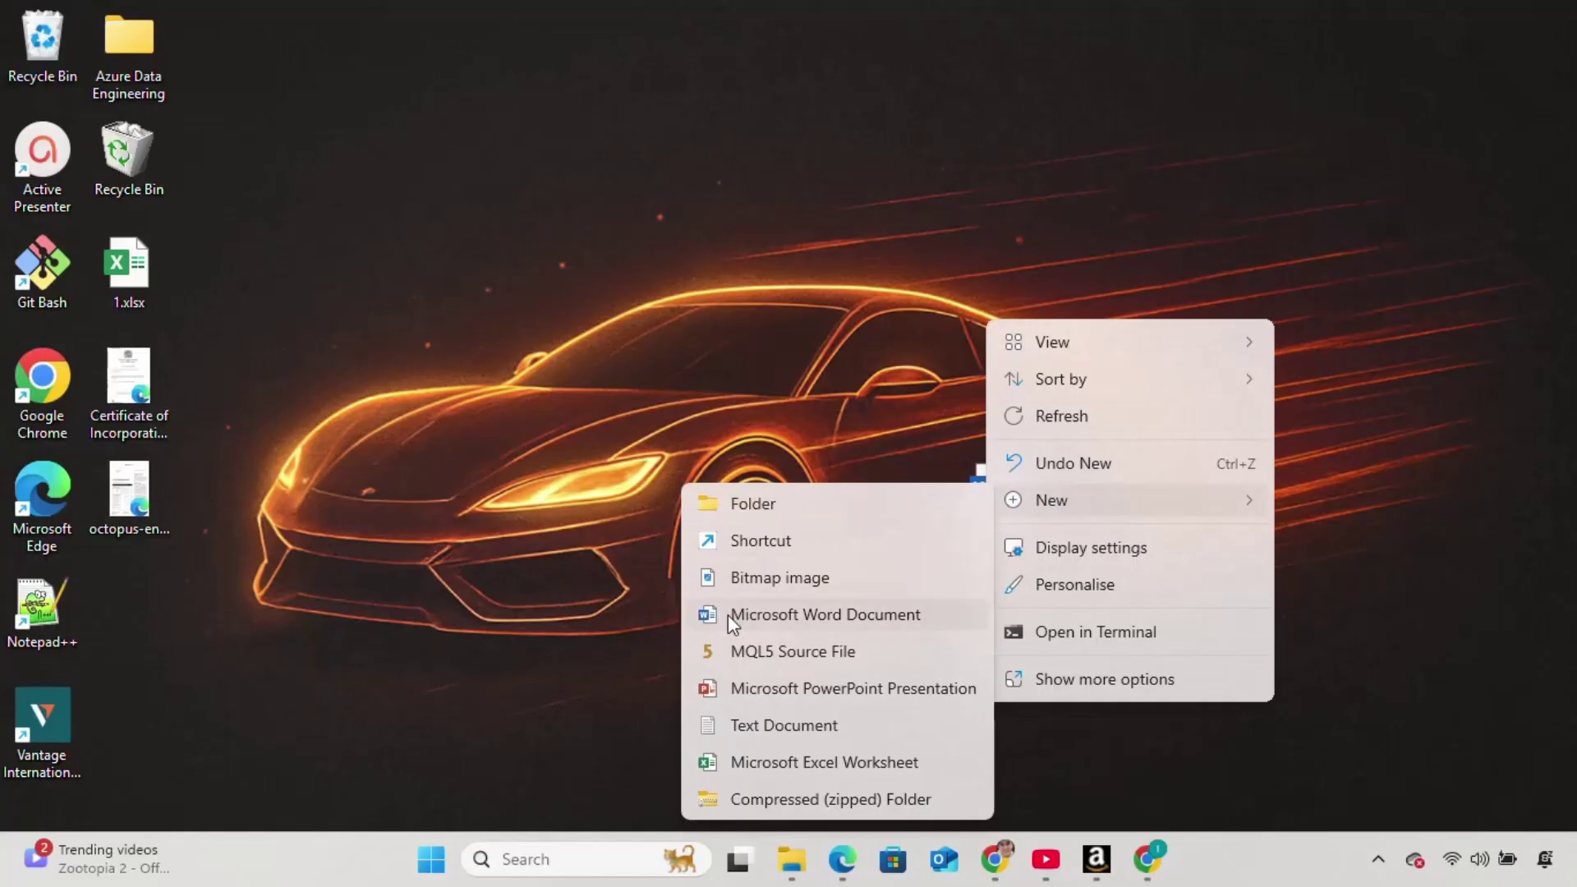
pyautogui.click(752, 760)
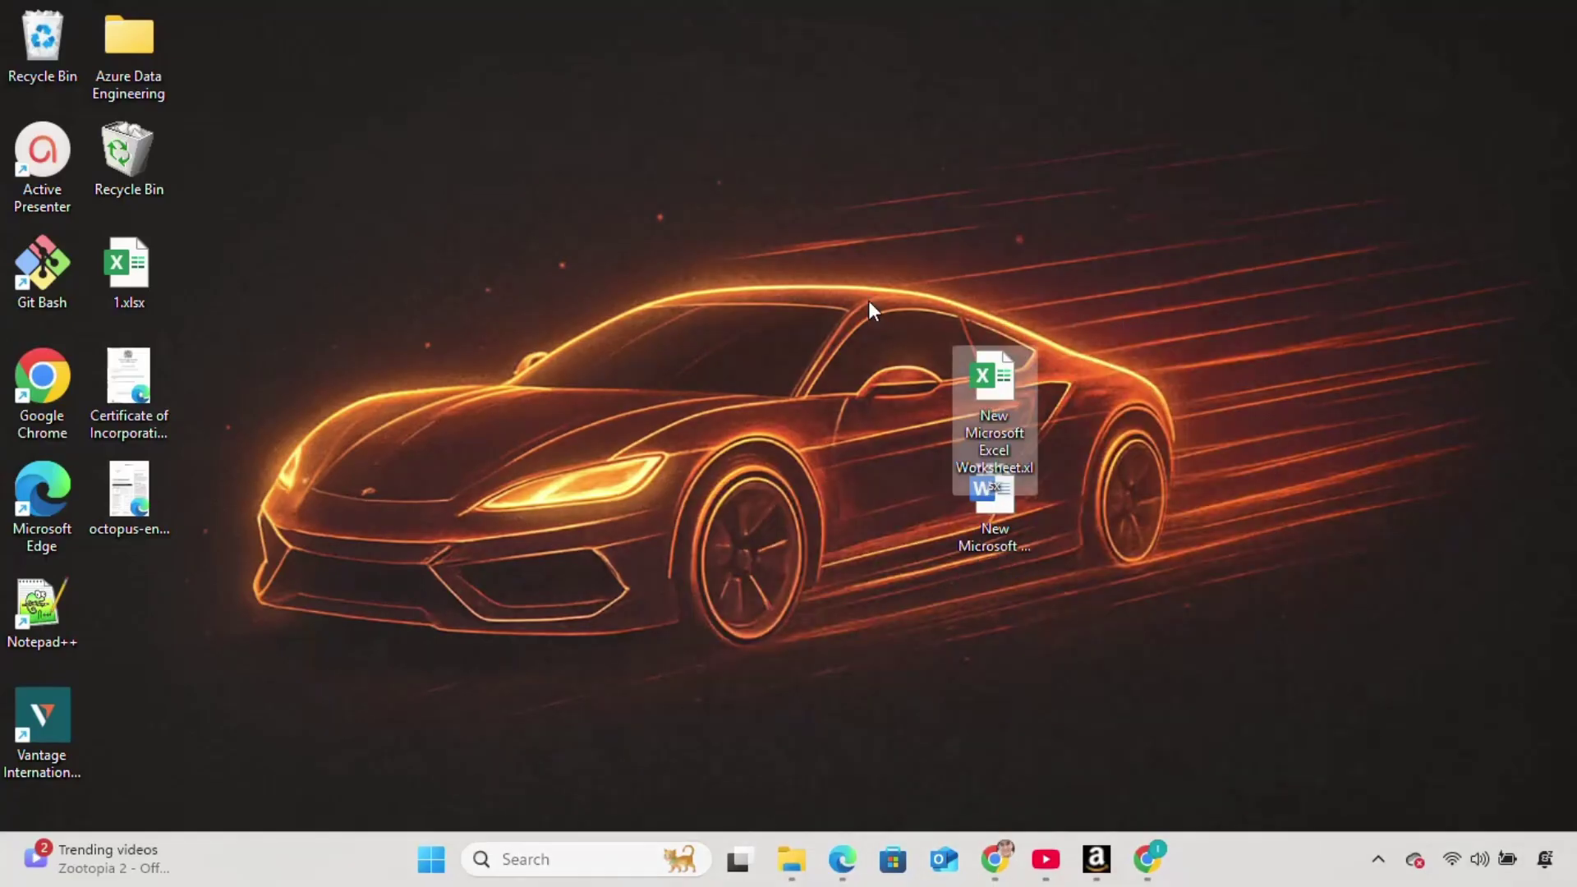
pyautogui.rightClick(841, 357)
pyautogui.moveTo(869, 482)
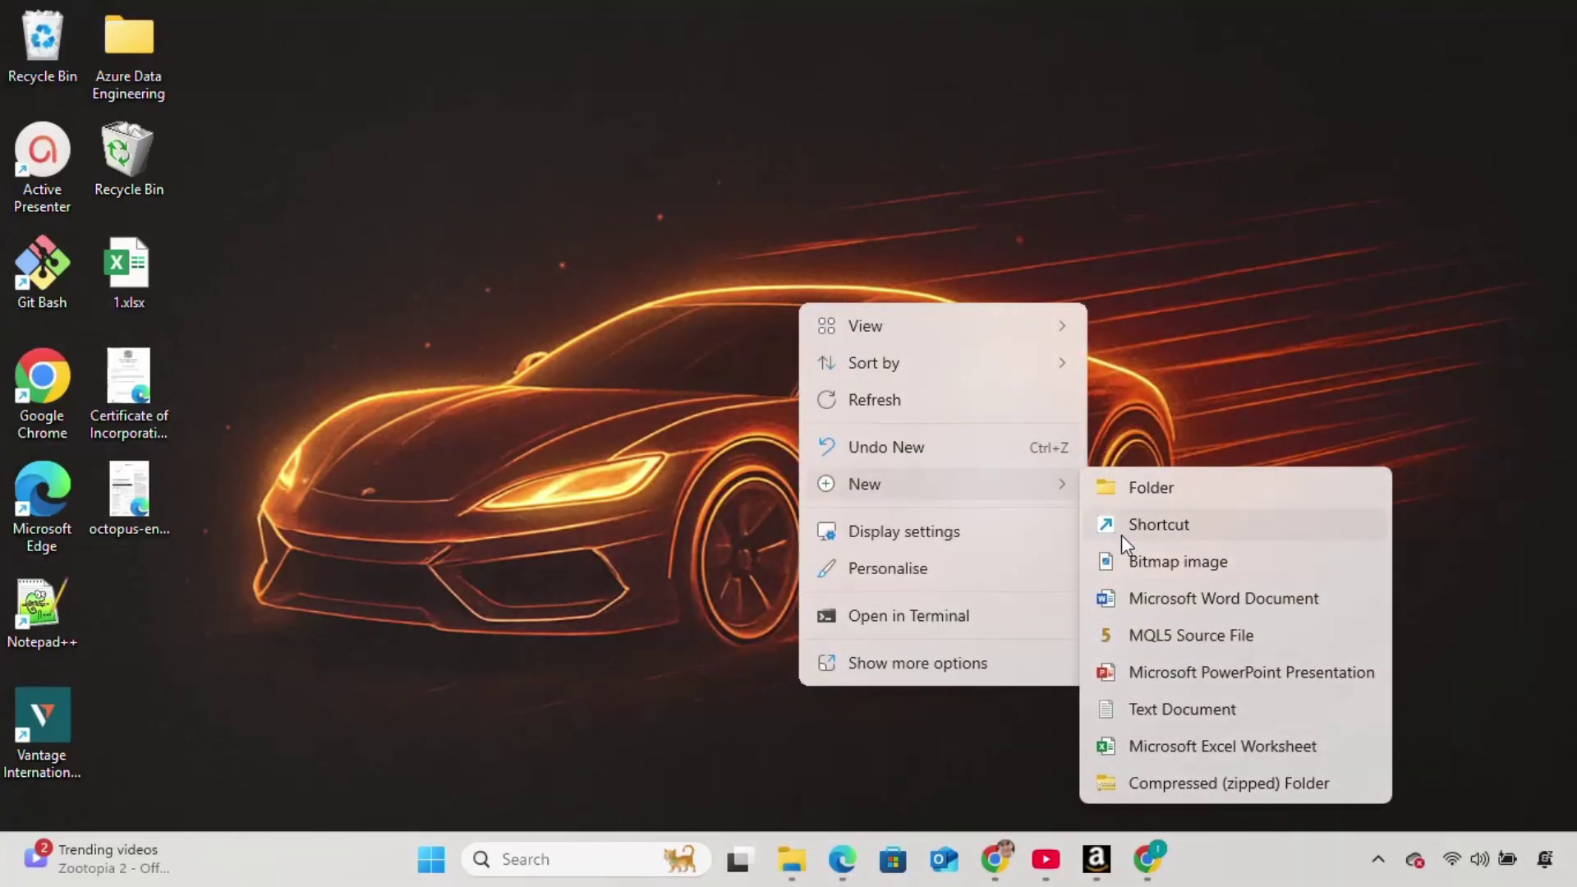
pyautogui.click(1149, 678)
pyautogui.press('Return')
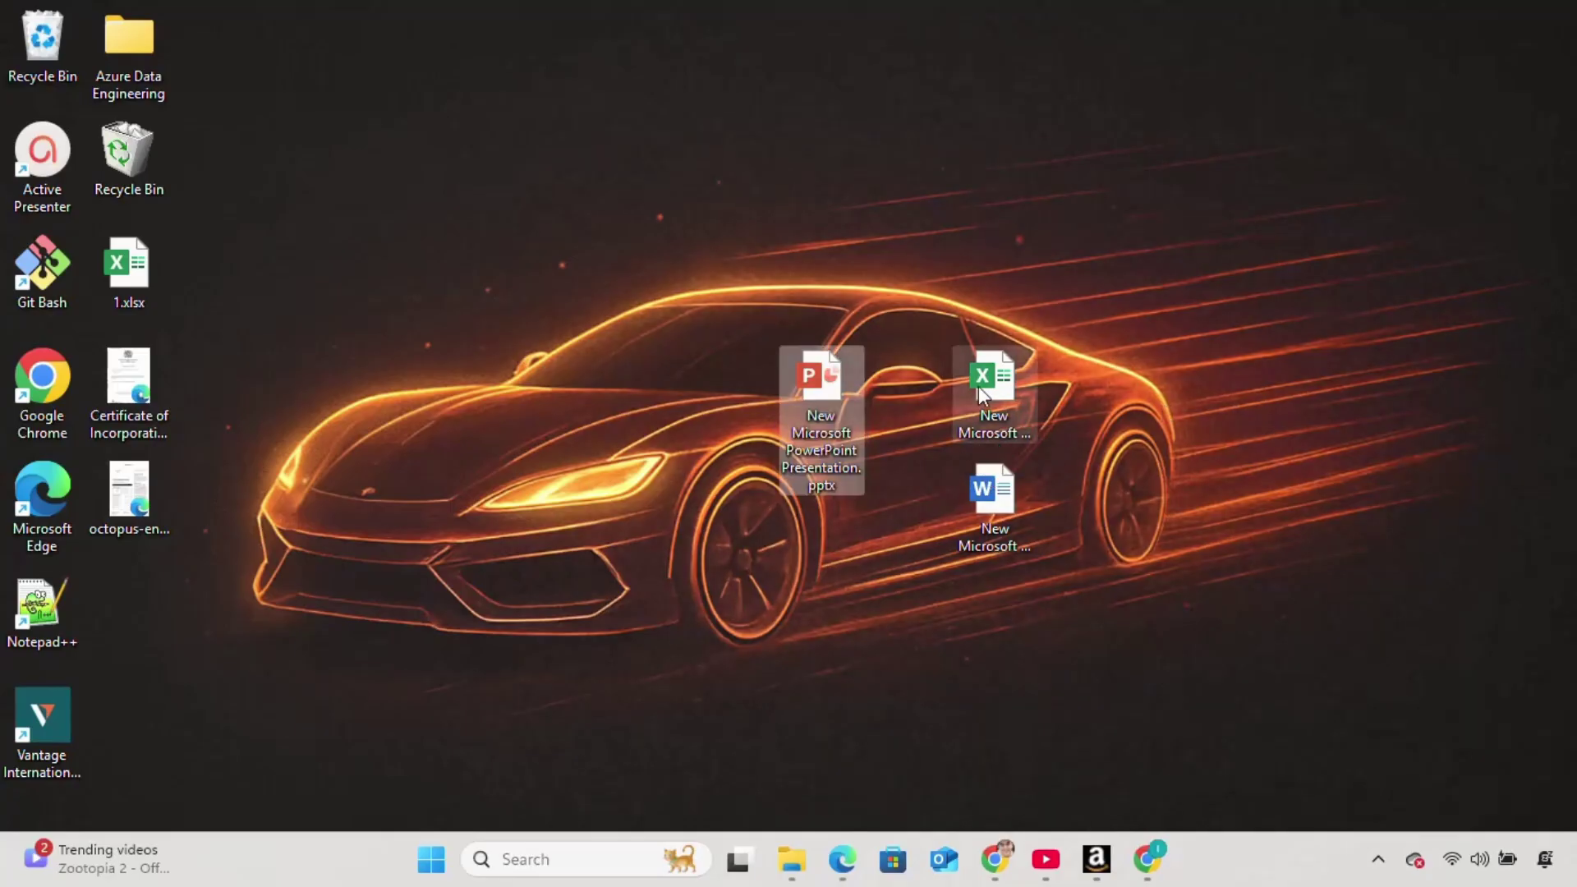
pyautogui.moveTo(978, 385); pyautogui.dragTo(1140, 353)
pyautogui.click(1194, 377)
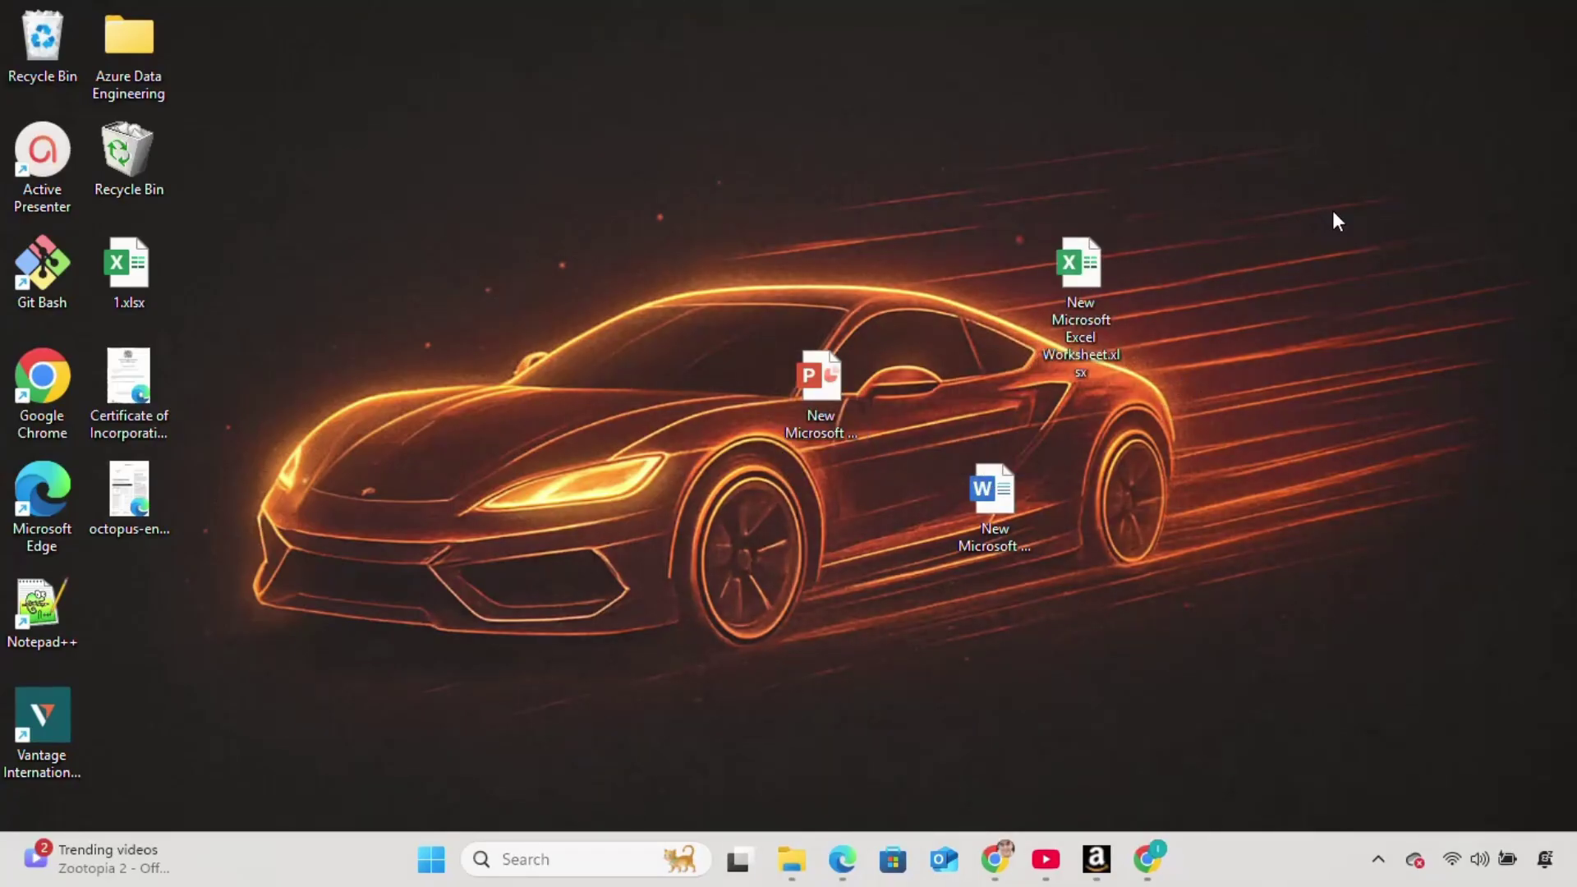